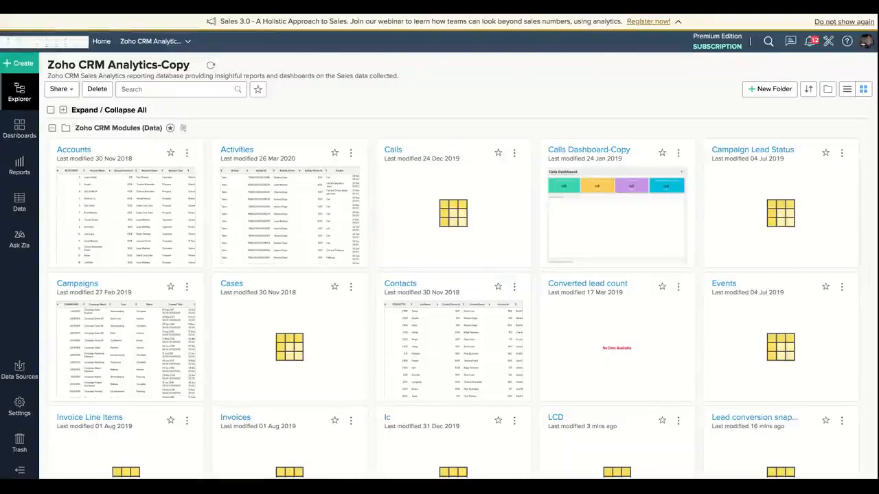
- Open the "Leads generated via different lead source (Demo 20 nov)" report from the workspace's report list and switch it to design editing
scroll(289, 220, "down", 3)
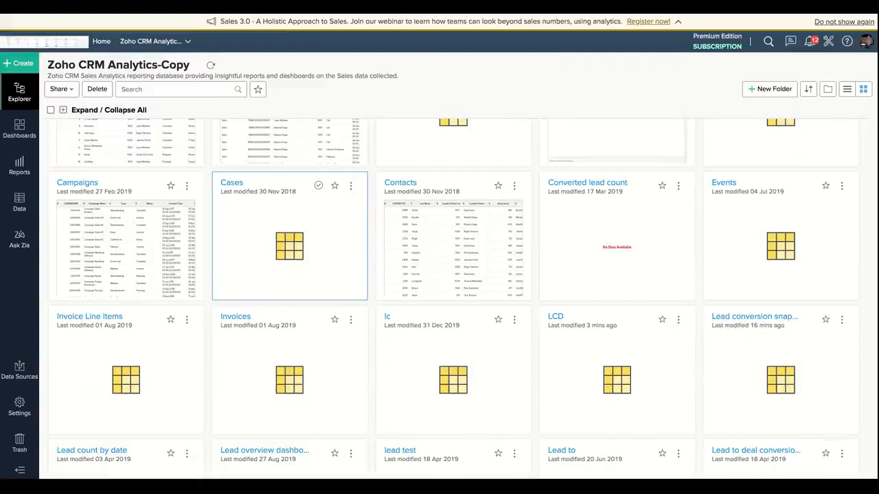
scroll(289, 275, "down", 20)
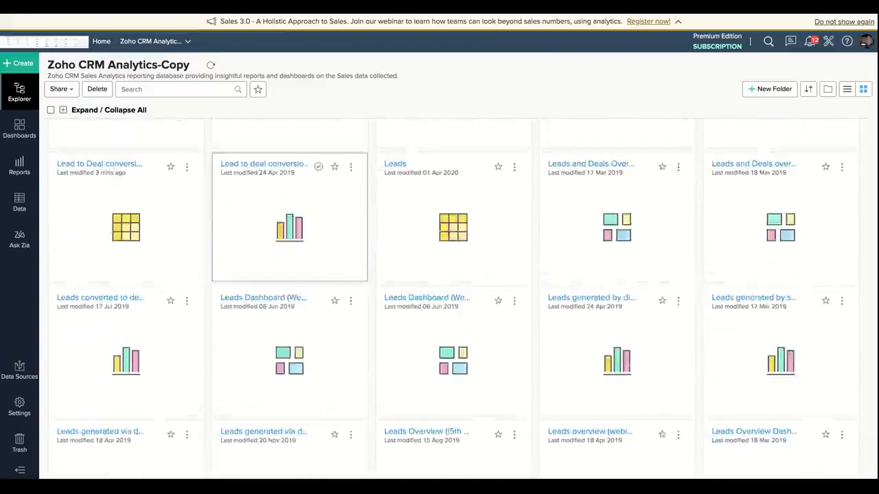
scroll(289, 275, "down", 9)
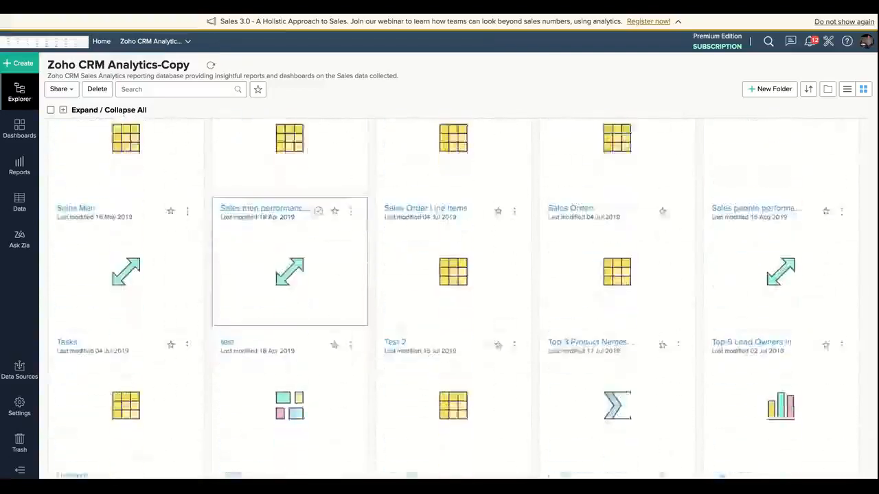
left_click(19, 165)
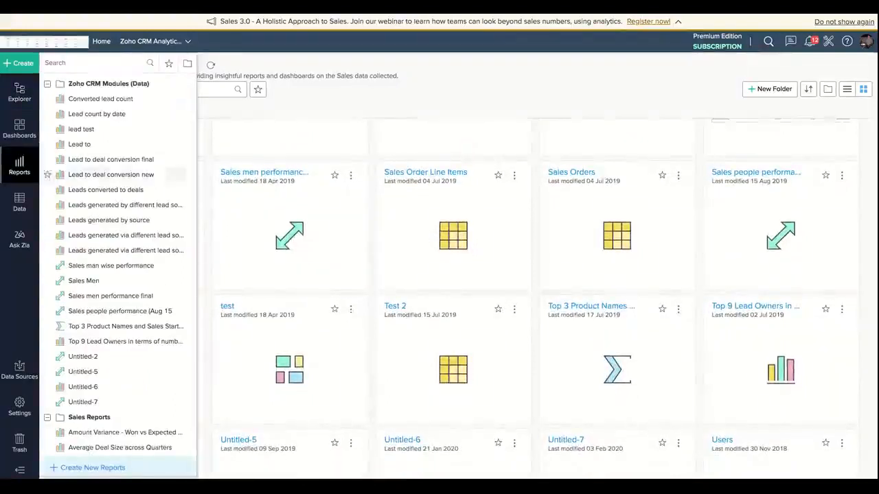
scroll(124, 275, "down", 2)
scroll(124, 282, "down", 2)
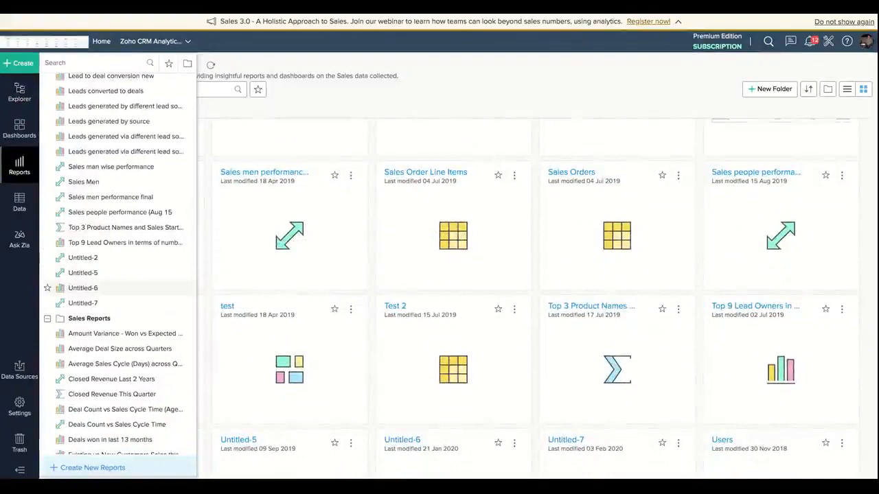
scroll(124, 281, "down", 20)
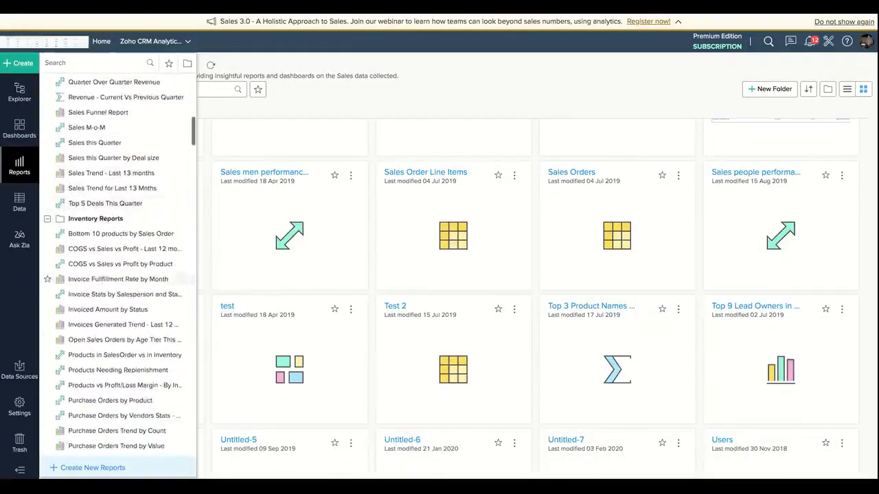
scroll(182, 278, "up", 20)
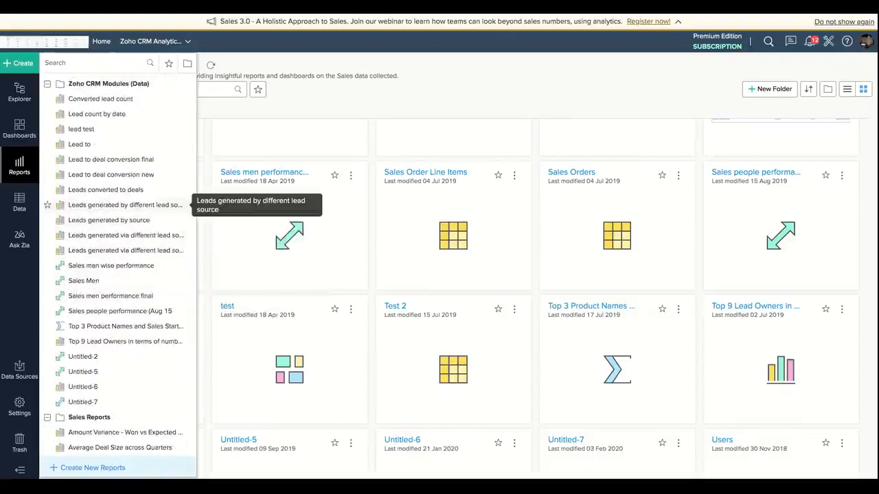
scroll(186, 204, "down", 1)
scroll(185, 205, "down", 3)
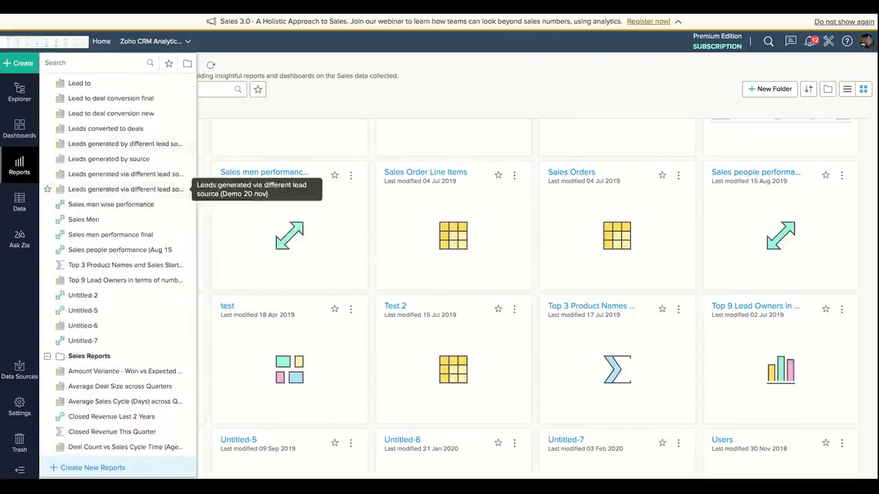
left_click(123, 189)
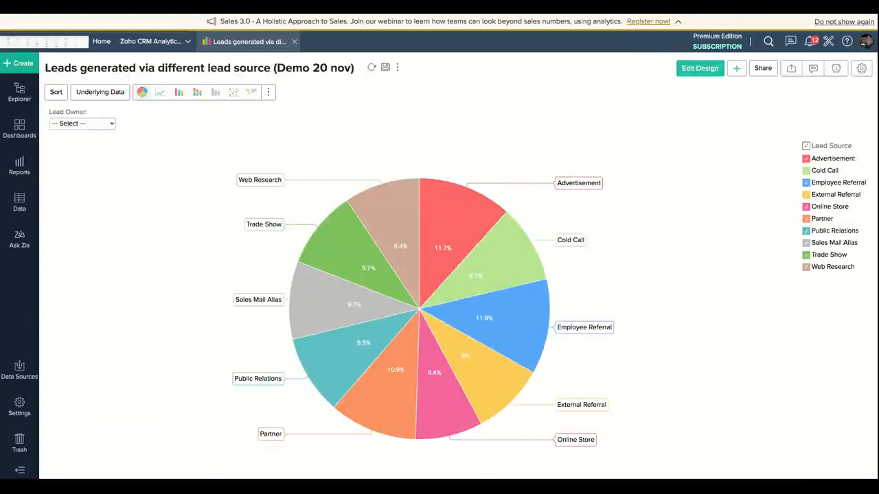
left_click(700, 67)
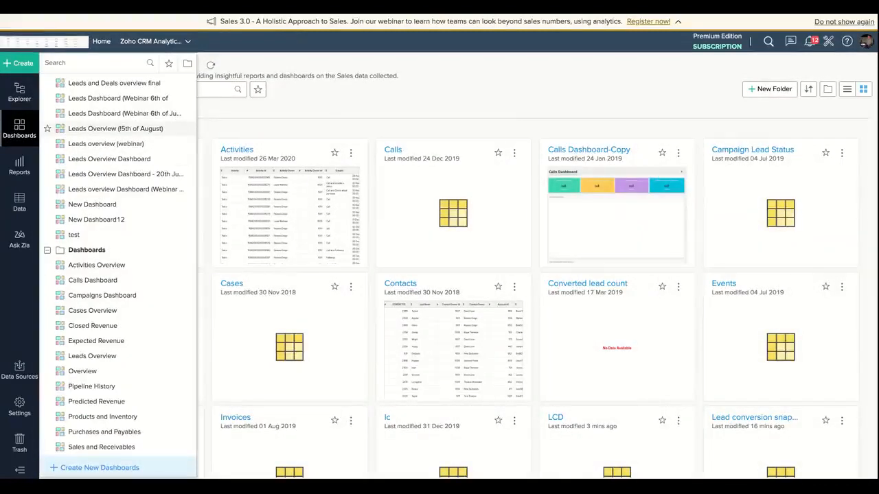
- View the Leads overview Dashboard (Webinar 4th of July) and Calls Dashboard-Copy, closing the calls dashboard
scroll(116, 129, "up", 2)
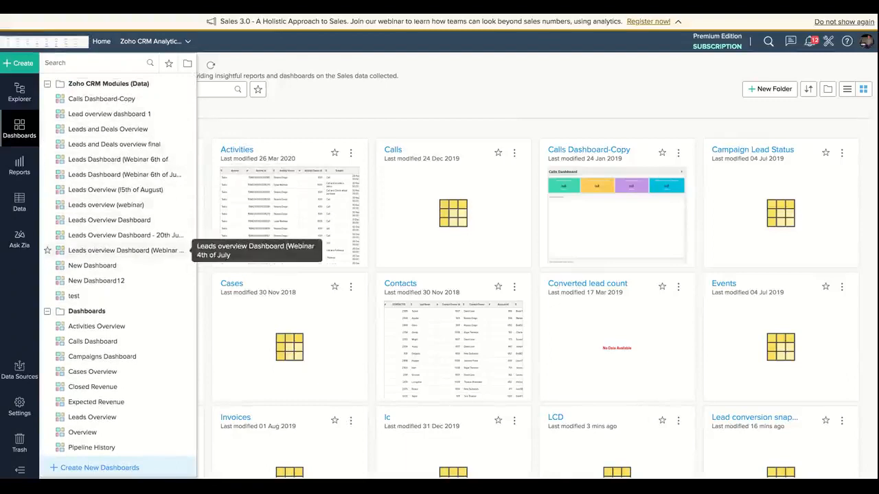
left_click(172, 250)
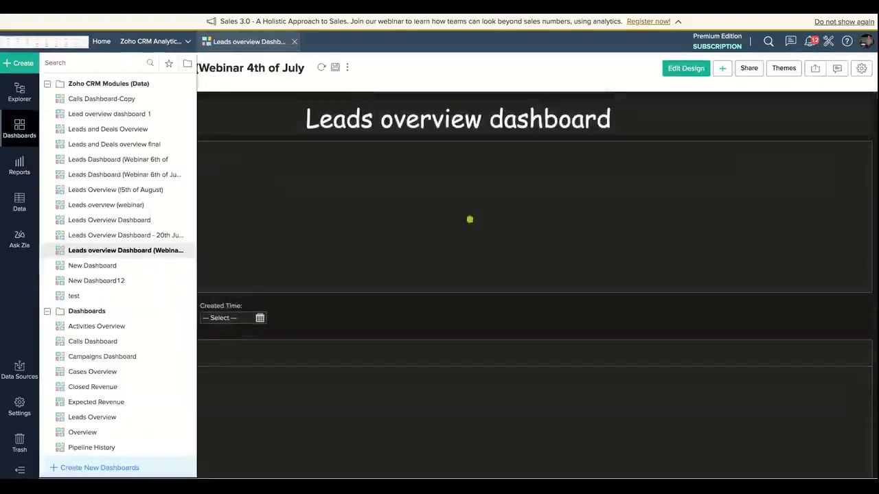
left_click(102, 99)
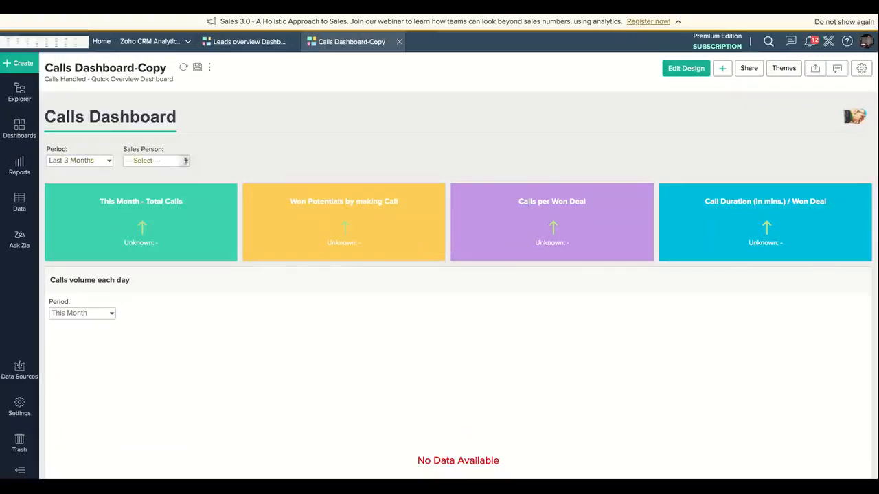
left_click(399, 42)
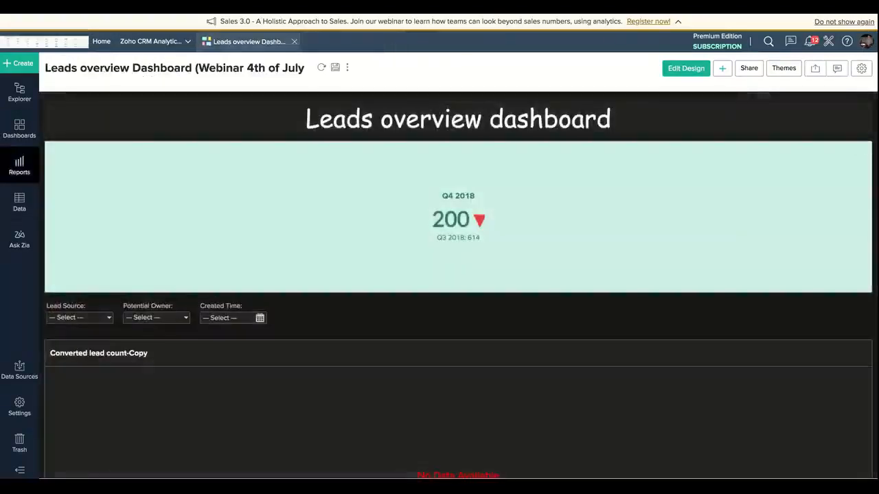
- View the Pipeline History dashboard and close it along with the Leads overview dashboard
left_click(19, 130)
scroll(117, 265, "down", 2)
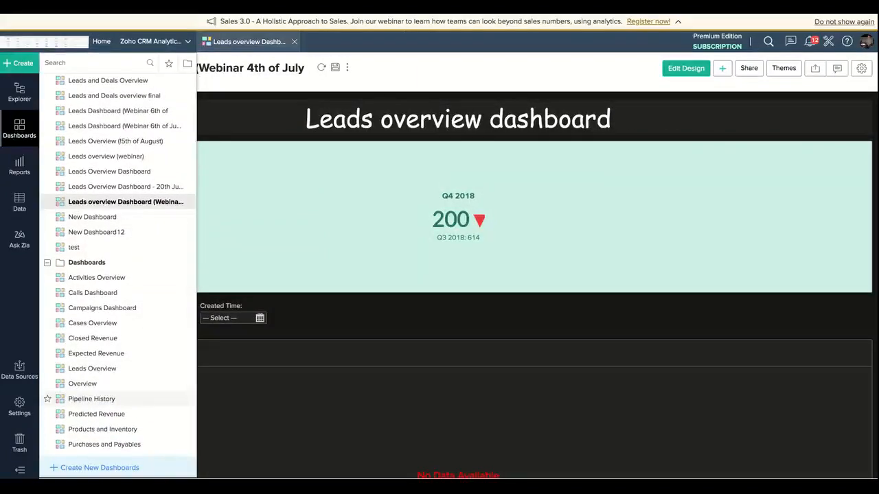
left_click(92, 399)
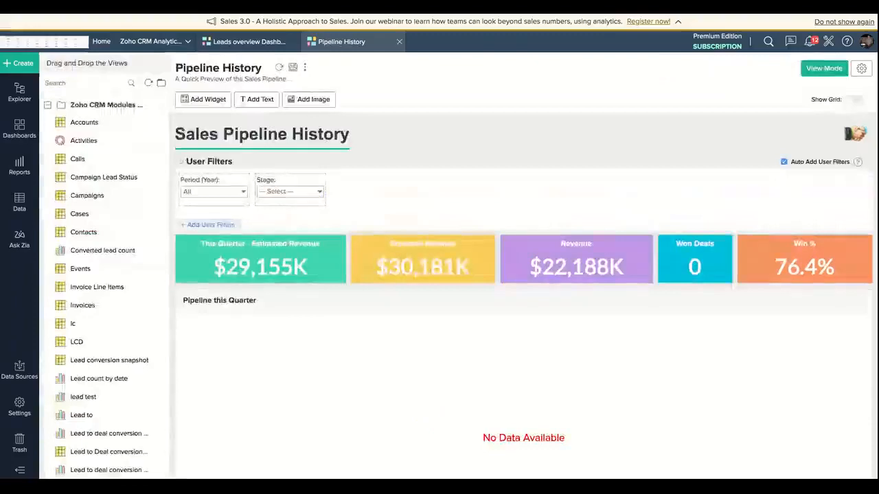
left_click(399, 42)
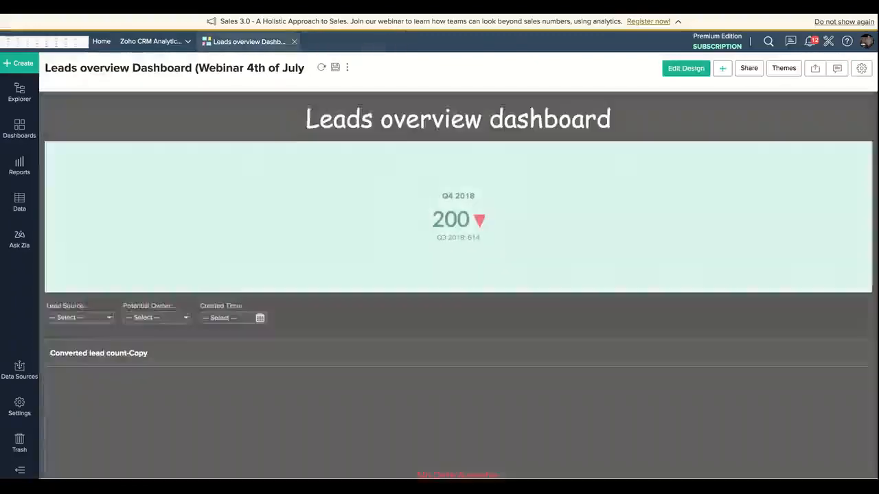
left_click(295, 42)
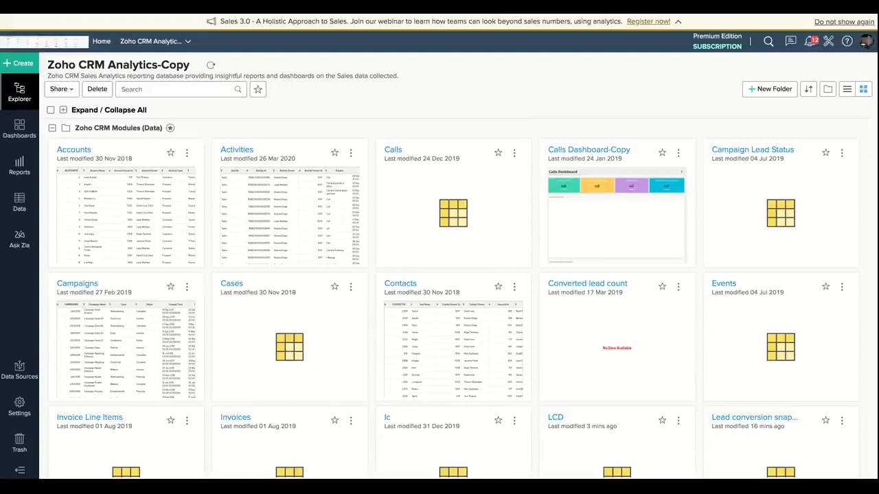
scroll(289, 227, "down", 3)
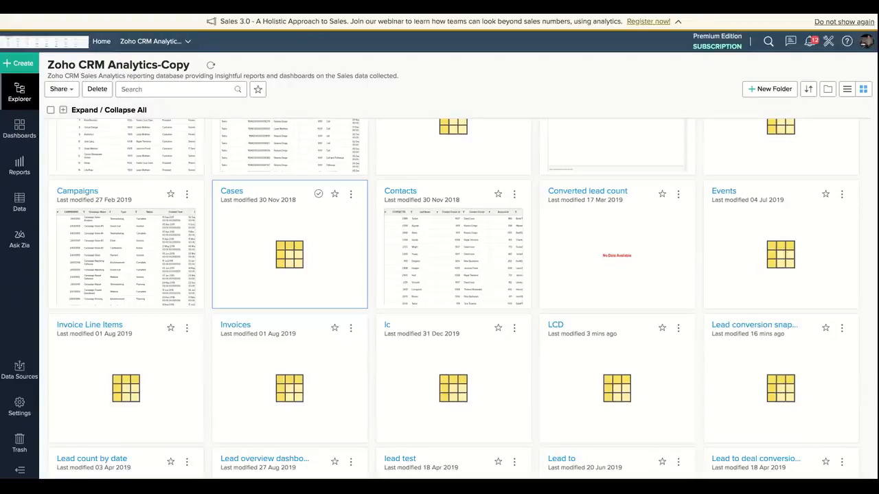
scroll(289, 227, "up", 2)
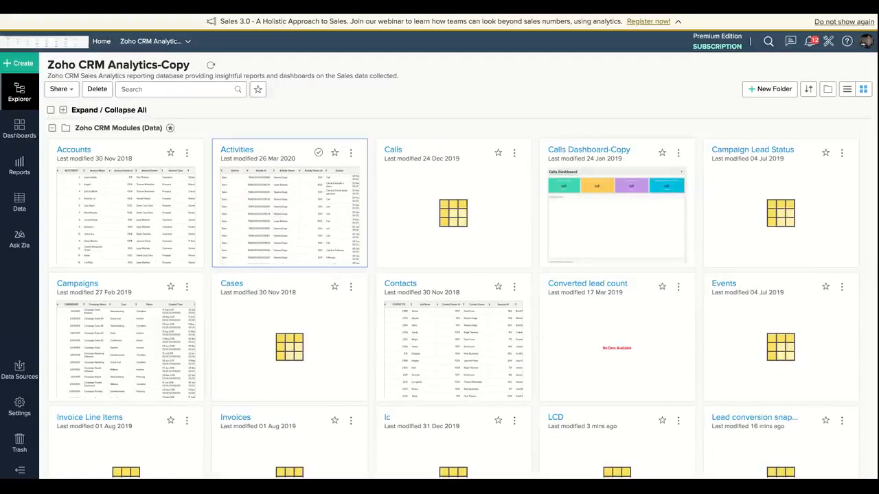
left_click(172, 89)
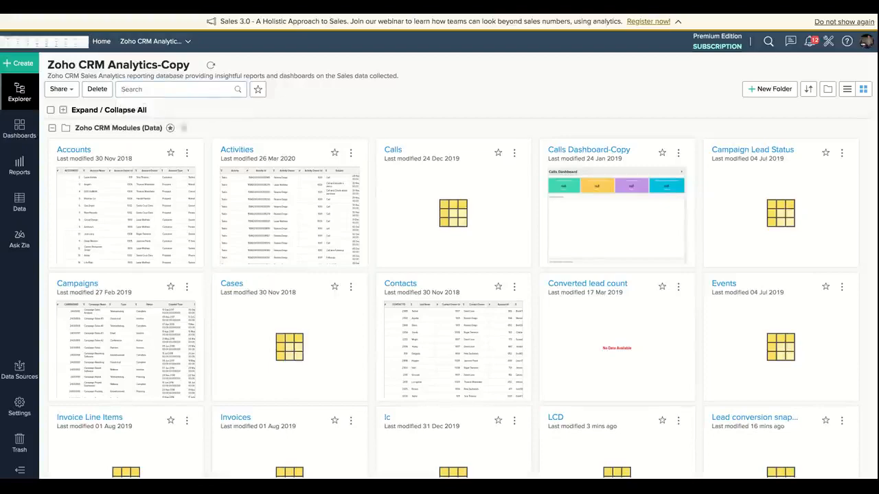
scroll(288, 248, "down", 3)
scroll(288, 247, "down", 3)
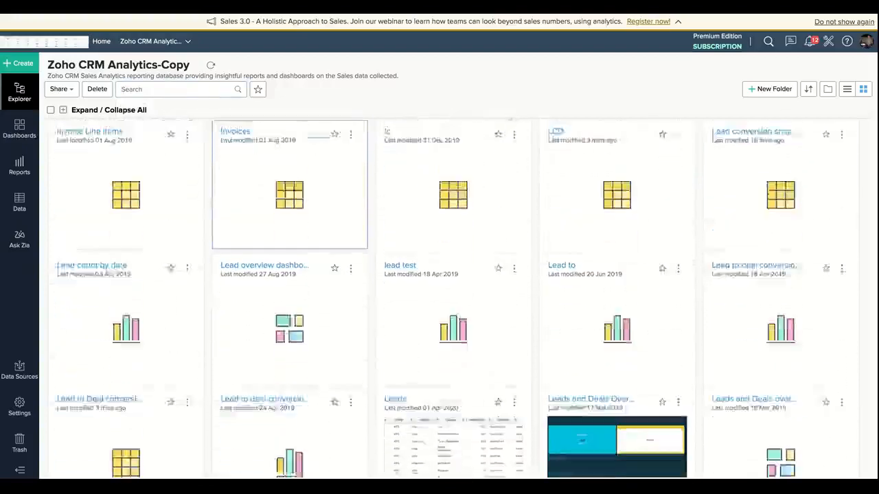
scroll(288, 247, "up", 6)
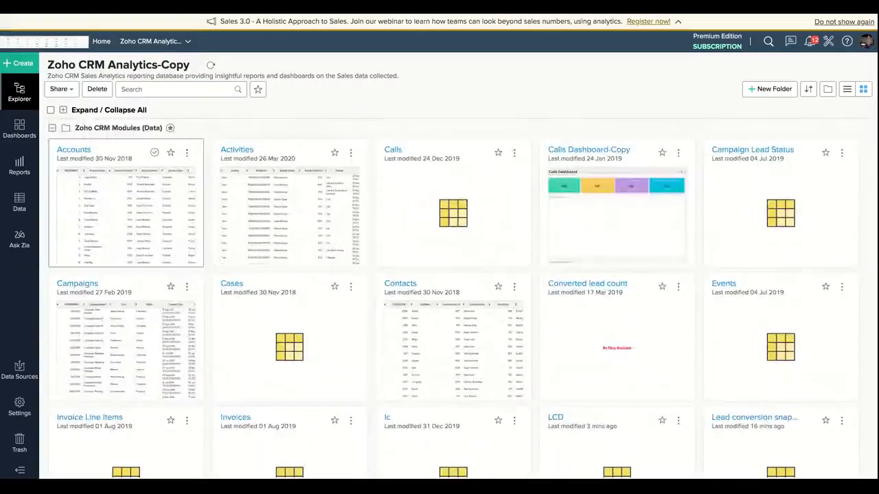
- Open the Leads data table and examine its columns from LEADID through lead source, status, created time and activity involvement
left_click(20, 203)
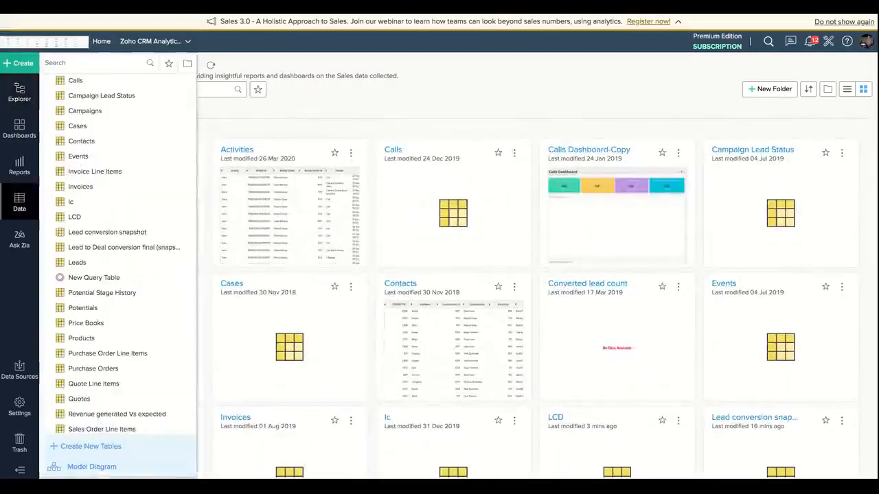
left_click(77, 262)
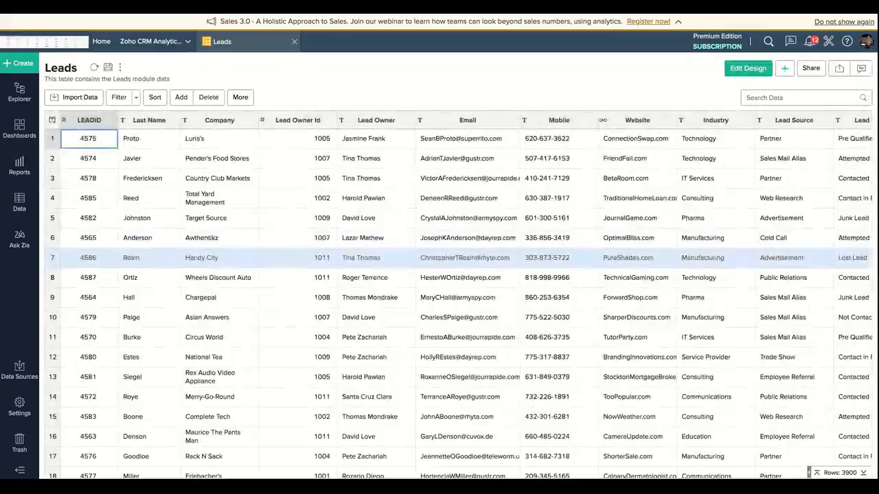
scroll(440, 296, "down", 2)
left_click(86, 120)
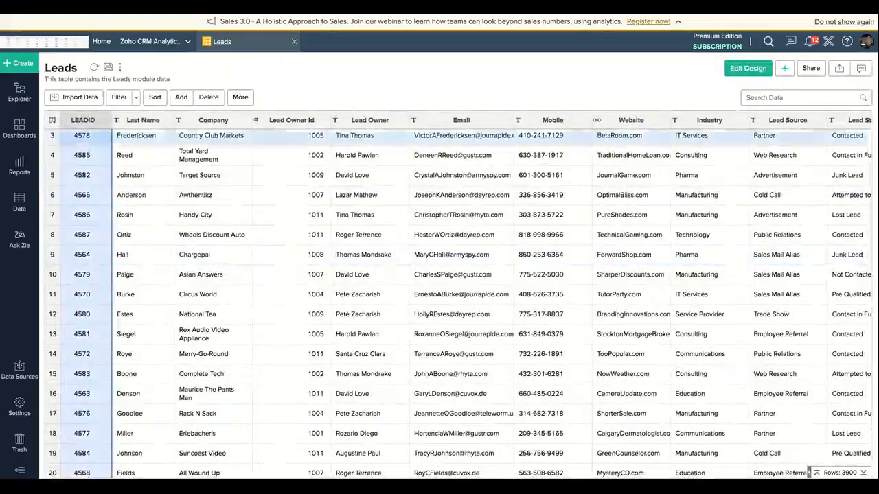
left_click(142, 121)
scroll(460, 295, "right", 5)
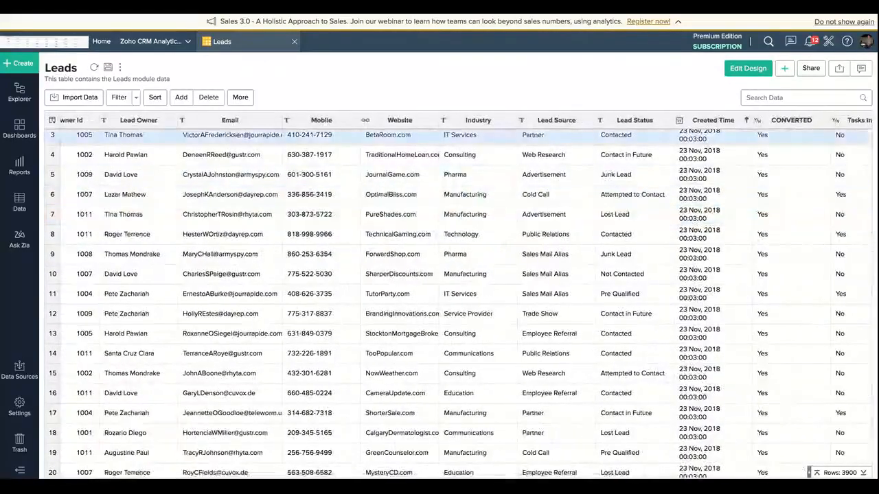
scroll(281, 174, "right", 3)
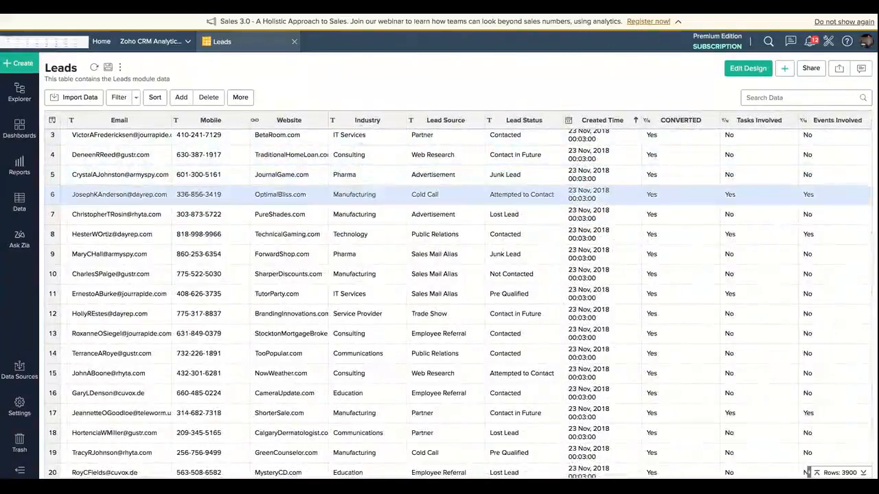
scroll(288, 194, "right", 5)
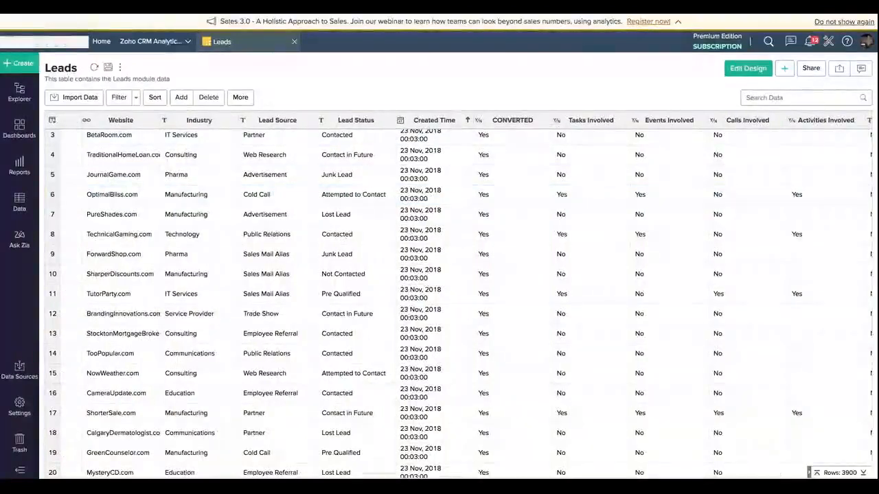
scroll(521, 194, "right", 1)
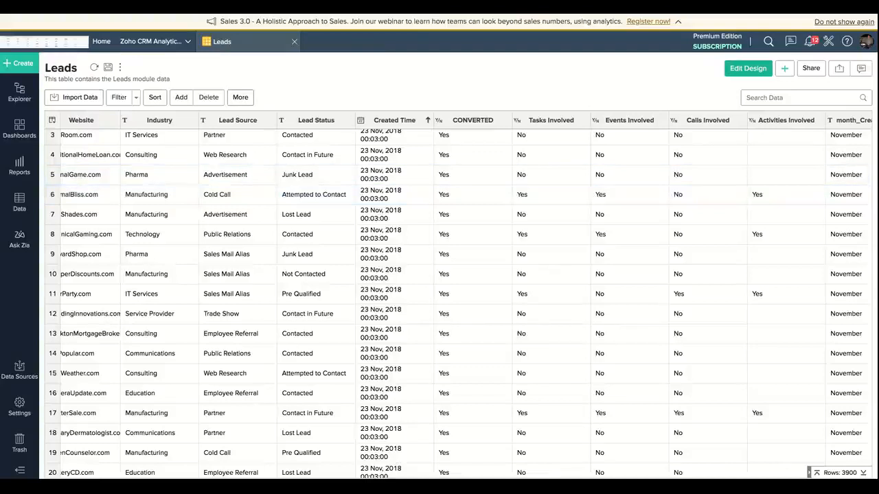
- Create a new Chart View report using Leads as the base table
left_click(19, 63)
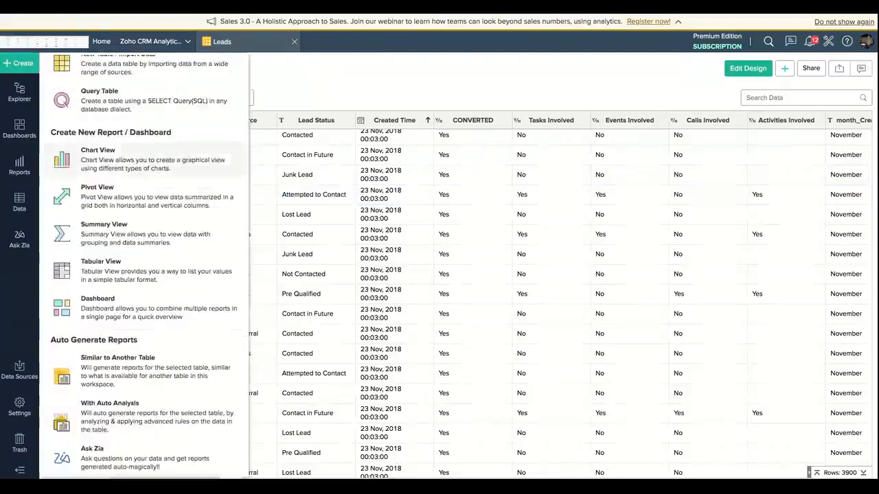
scroll(144, 267, "up", 1)
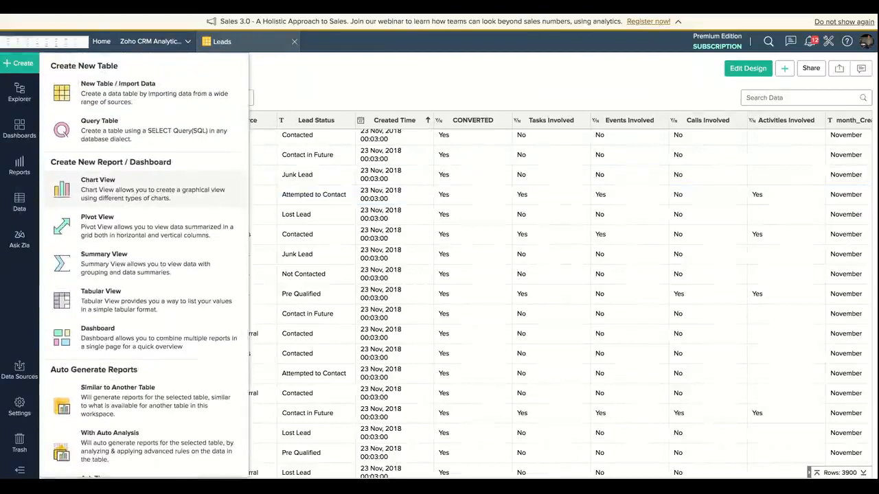
left_click(144, 189)
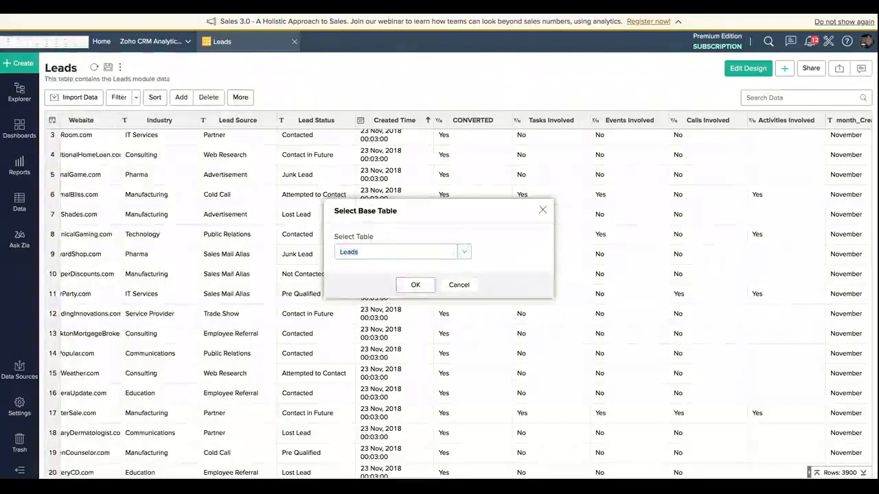
left_click(416, 284)
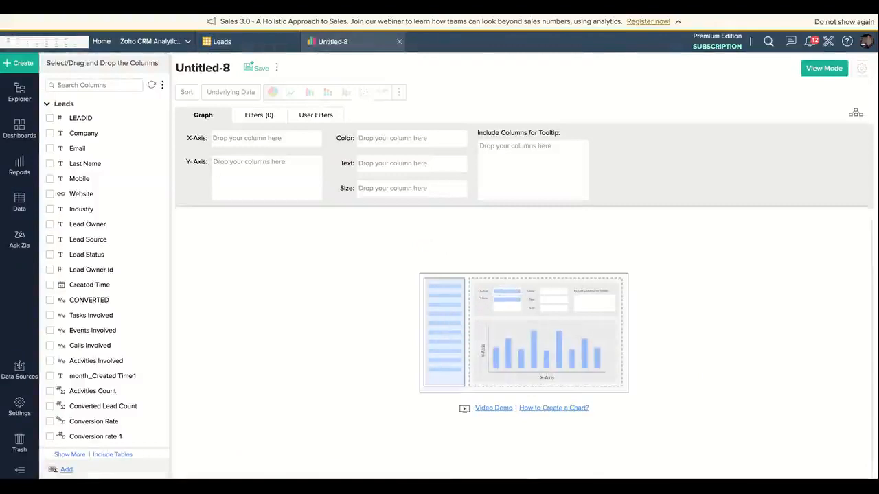
scroll(103, 332, "down", 3)
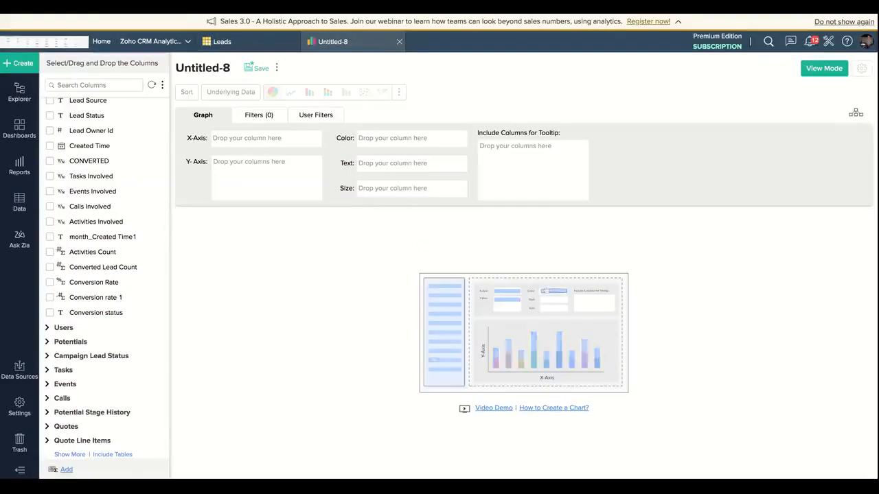
- Examine the columns available for the chart in the Leads table and in the related Users and Potentials tables
scroll(103, 313, "up", 3)
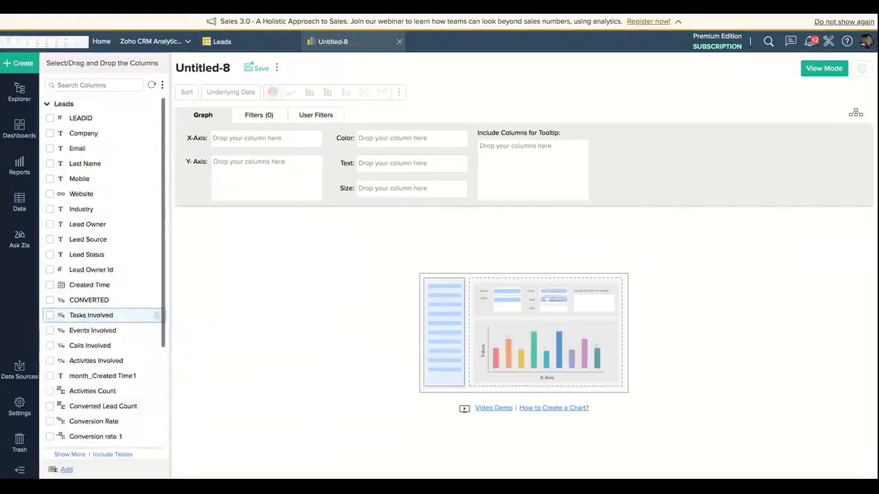
scroll(103, 313, "down", 3)
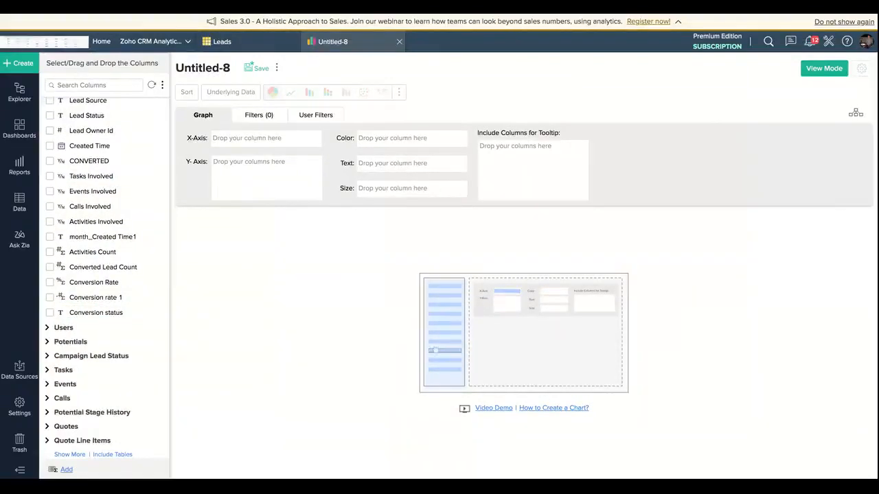
scroll(103, 391, "up", 3)
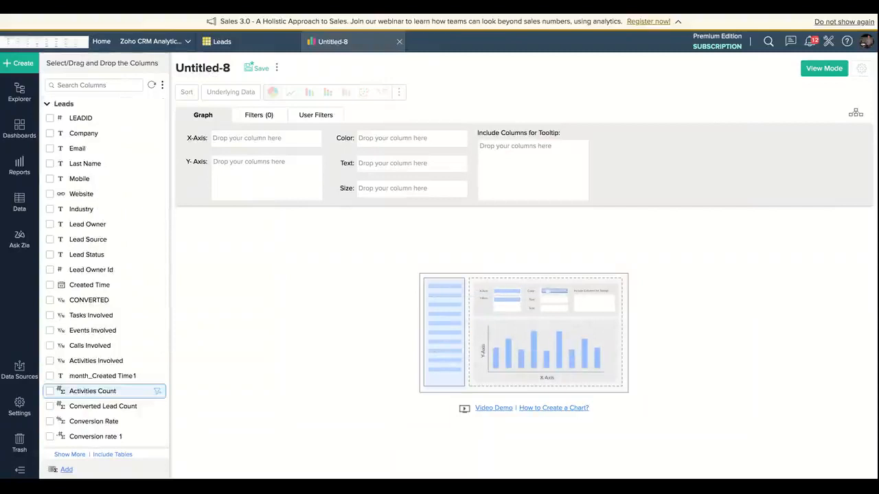
scroll(103, 391, "down", 3)
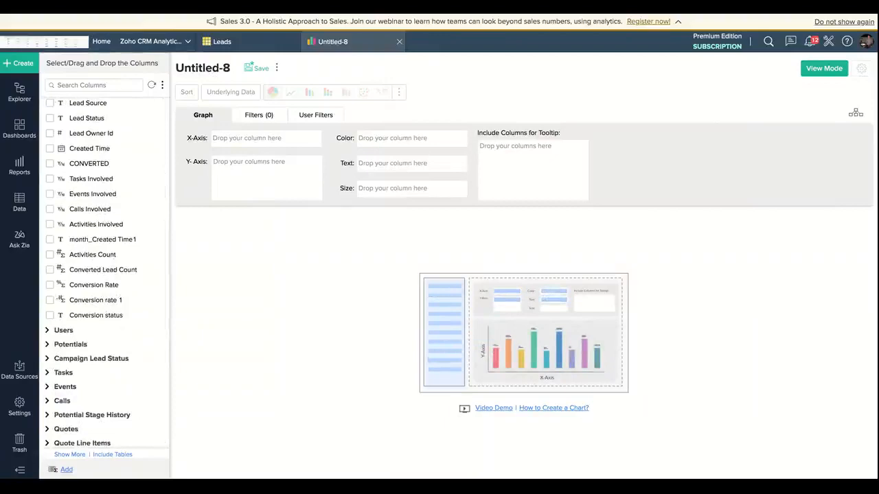
left_click(62, 331)
scroll(76, 344, "down", 1)
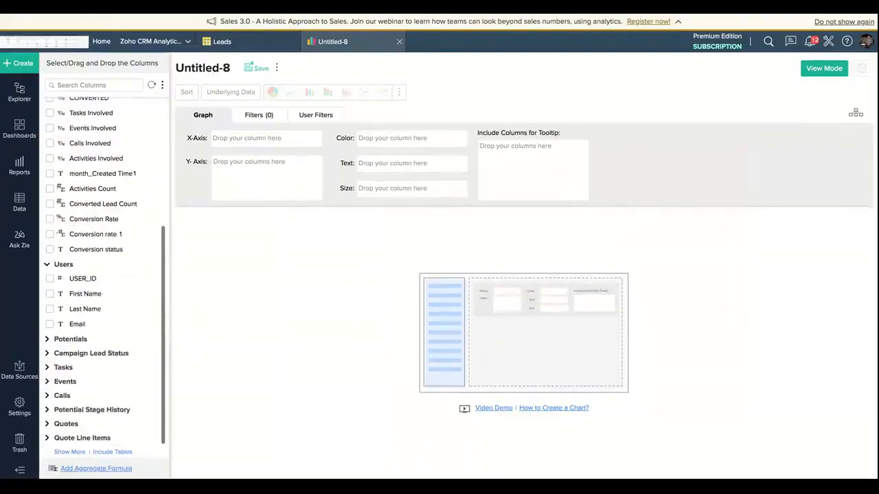
left_click(70, 339)
scroll(103, 275, "down", 5)
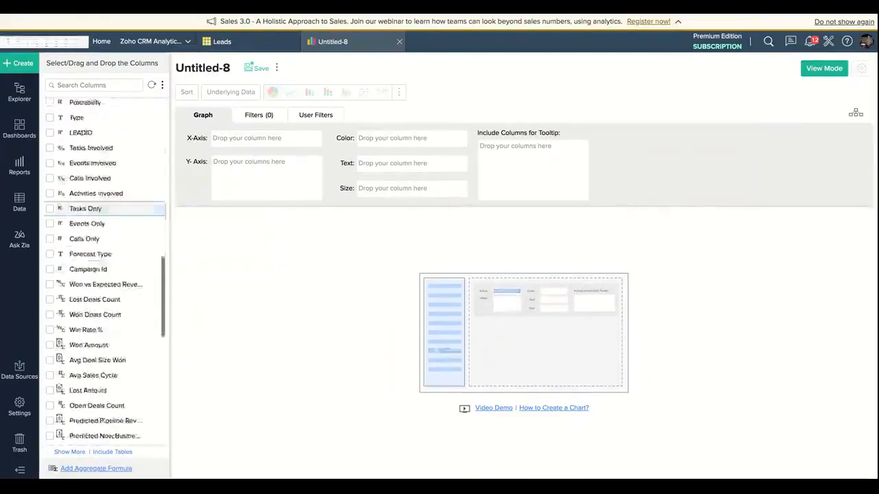
scroll(110, 309, "down", 5)
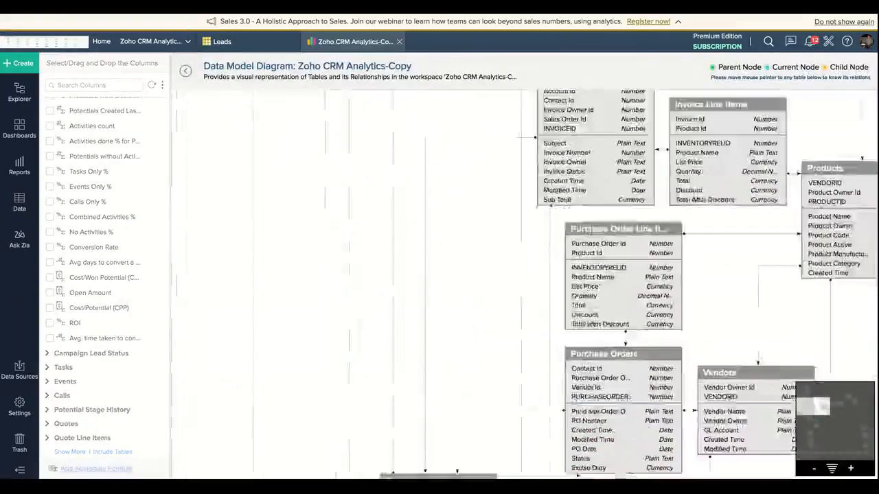
- Examine the workspace's data model diagram for table relationships around Contacts, Users, Cases and Tasks, and return to the chart's Leads columns
left_click_drag(813, 406, 817, 421)
mouse_move(310, 349)
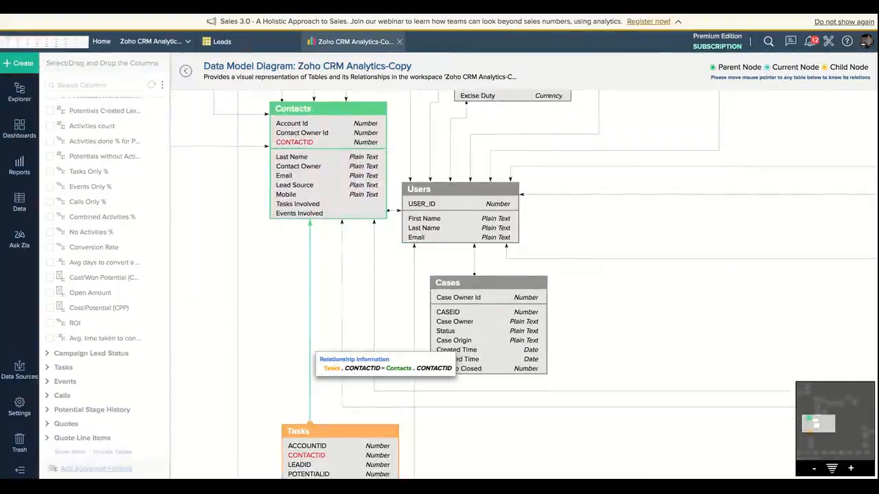
mouse_move(474, 274)
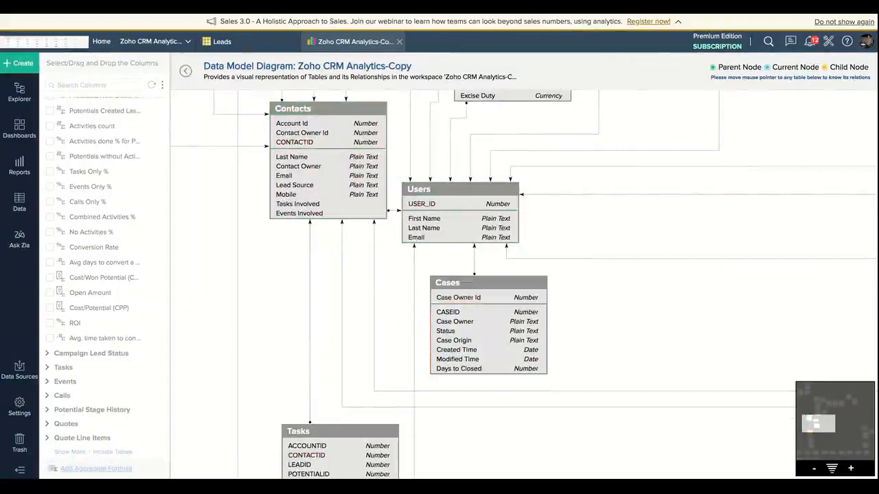
scroll(525, 282, "down", 10)
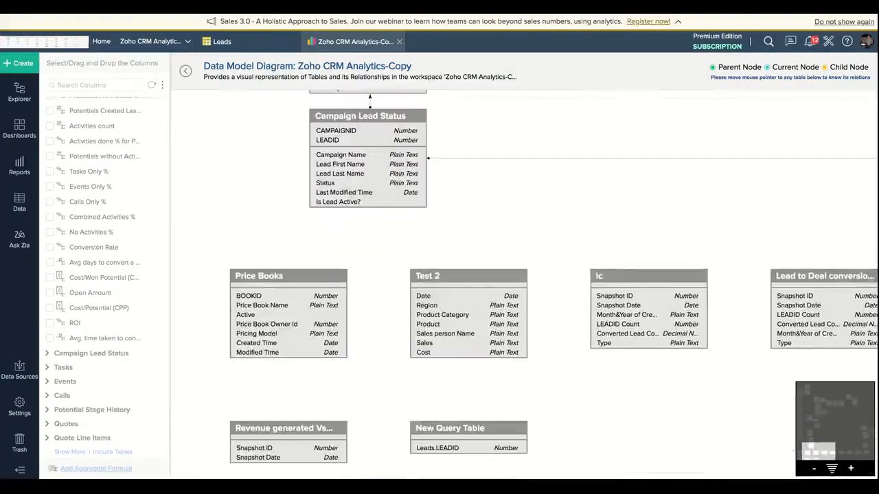
left_click_drag(818, 452, 812, 393)
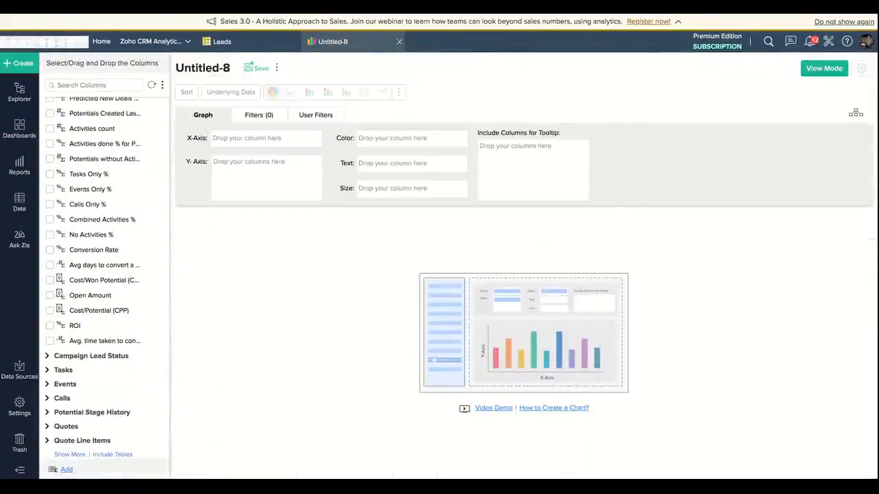
scroll(103, 159, "down", 15)
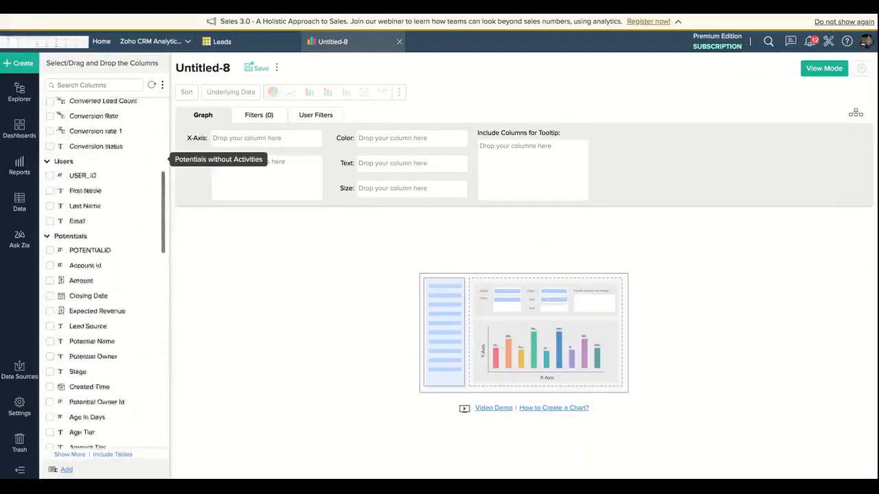
scroll(103, 163, "up", 15)
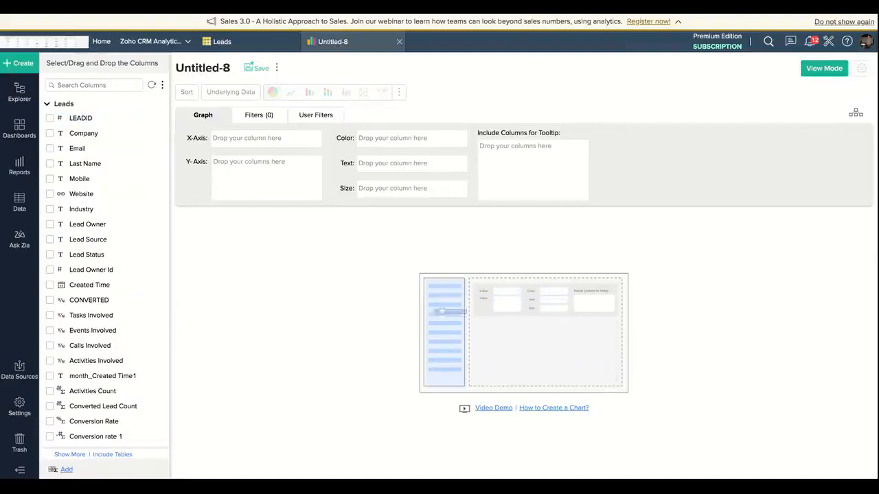
- Review the LEADID and Lead Source columns in the Leads data table
left_click(227, 41)
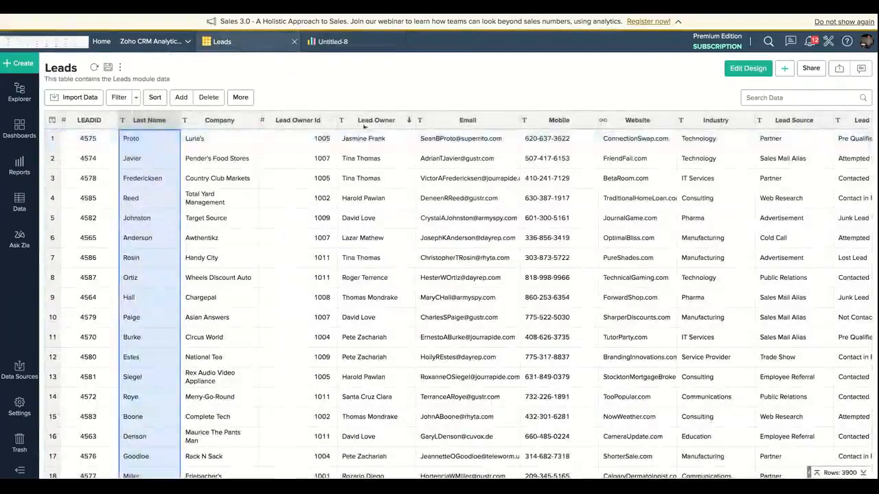
scroll(412, 175, "right", 3)
right_click(410, 176)
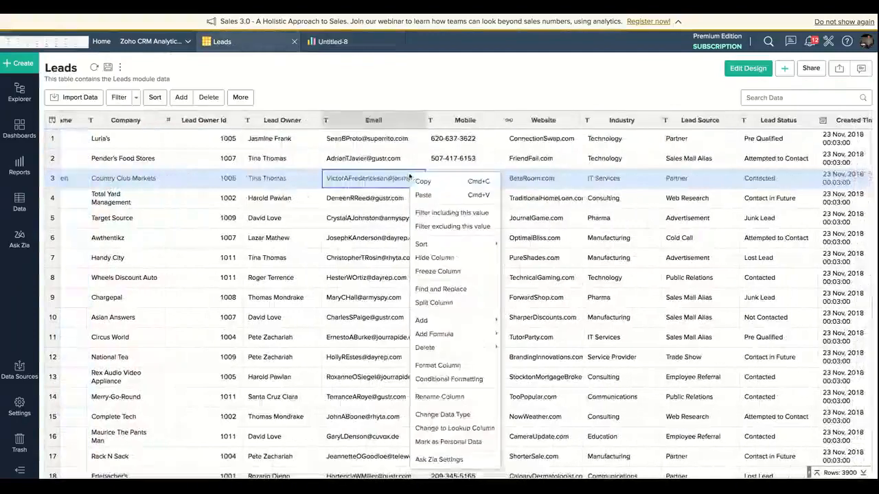
left_click(679, 123)
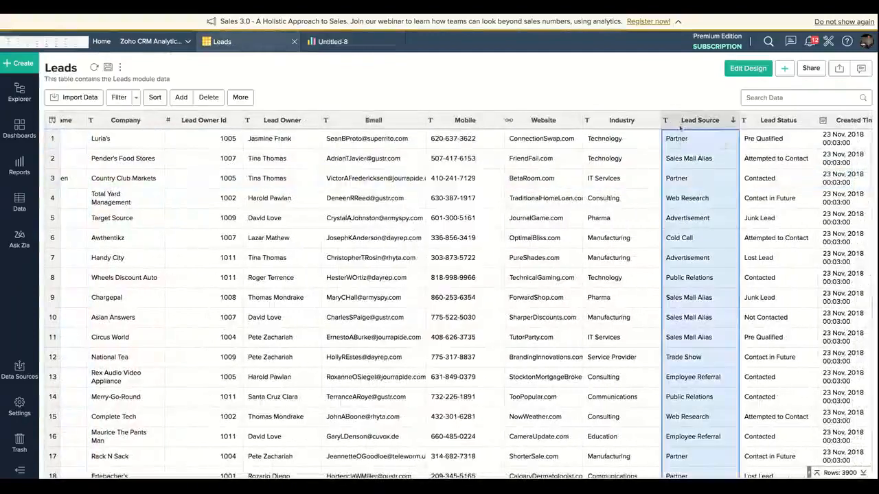
scroll(600, 191, "down", 1)
scroll(599, 191, "left", 2)
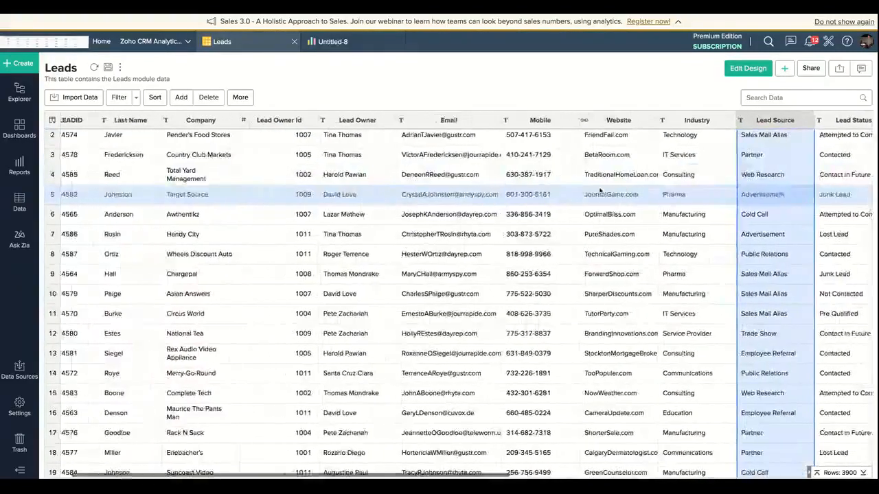
scroll(600, 191, "left", 1)
left_click(89, 121)
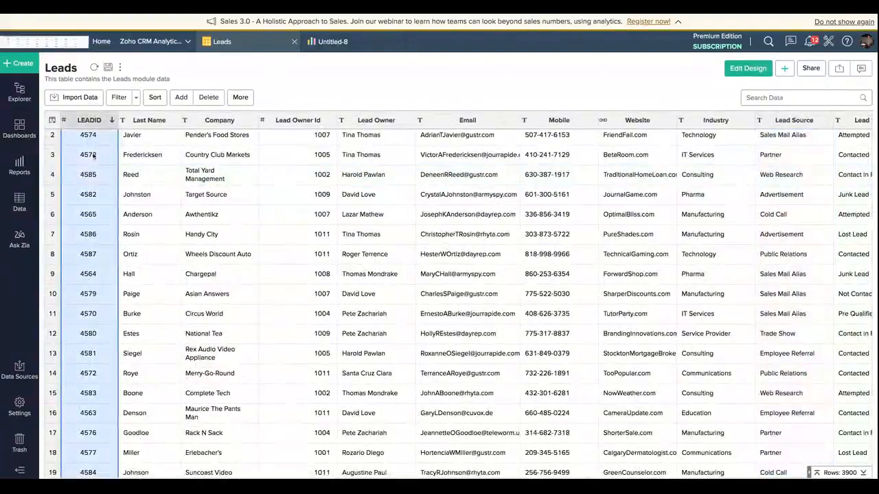
left_click(785, 127)
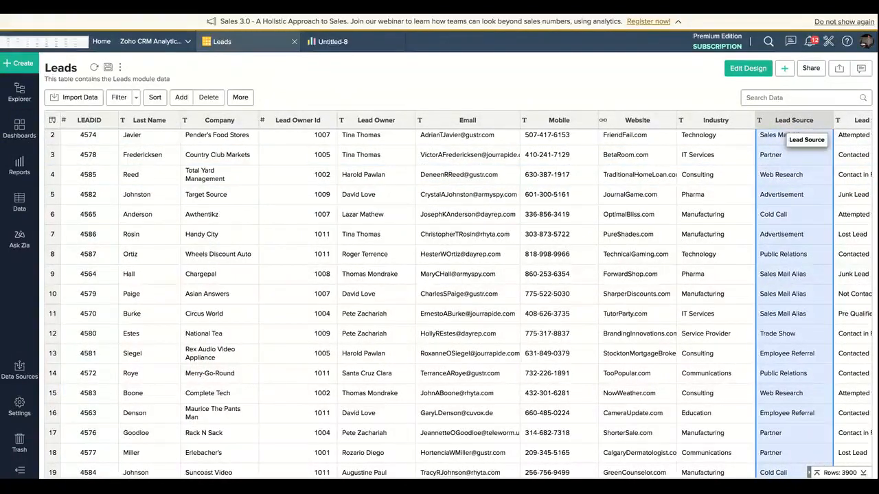
- In the Untitled-8 report, plot the Count of LEADID on the Y-axis against Lead Source on the X-axis and generate the graph
left_click(356, 48)
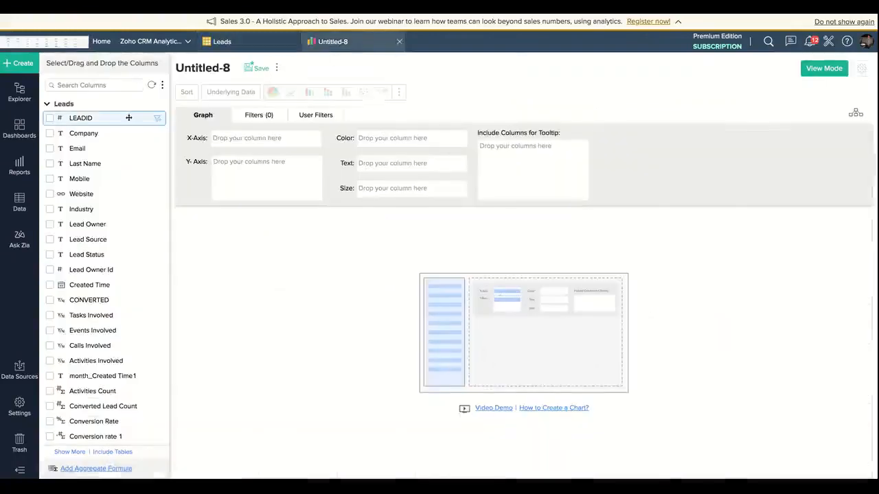
left_click_drag(129, 118, 213, 169)
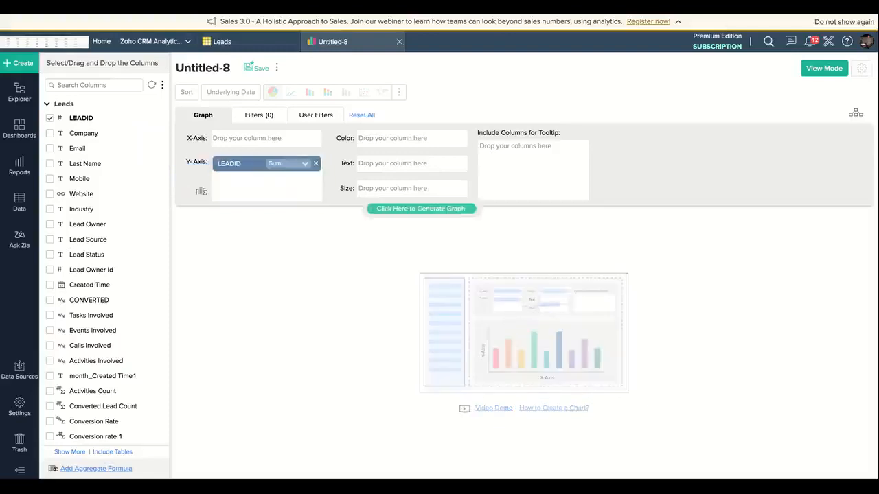
left_click(305, 163)
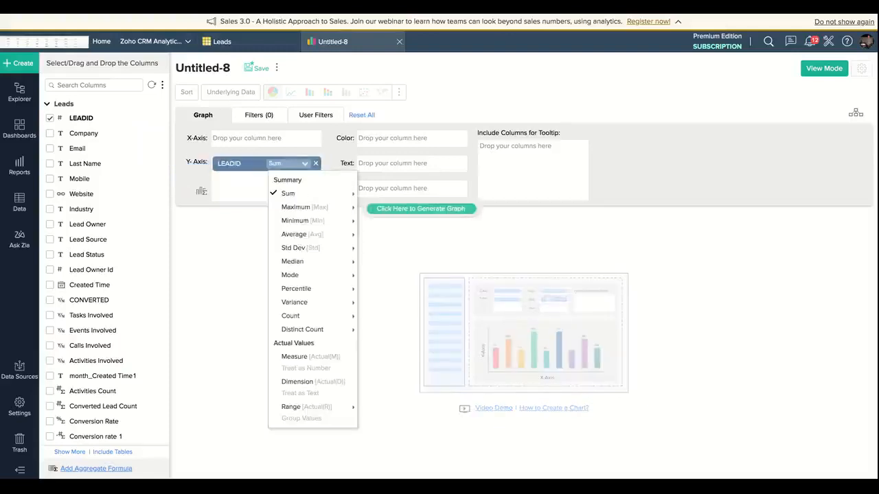
left_click(304, 316)
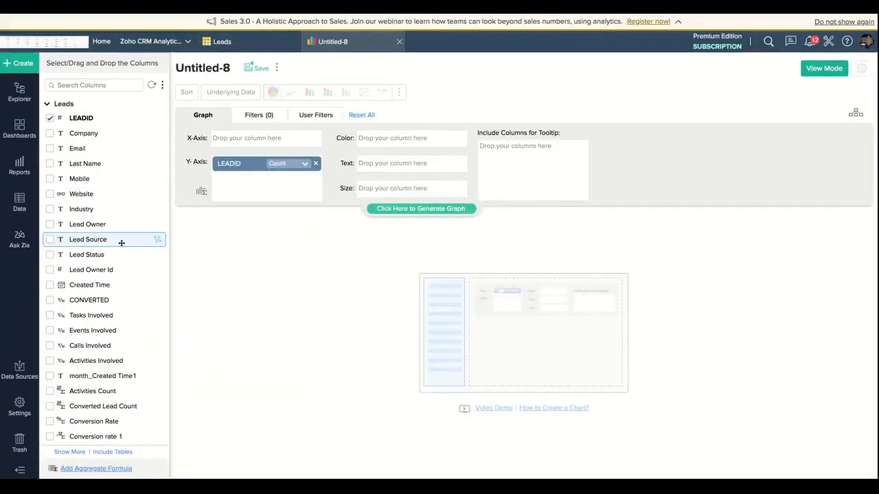
left_click_drag(88, 239, 228, 138)
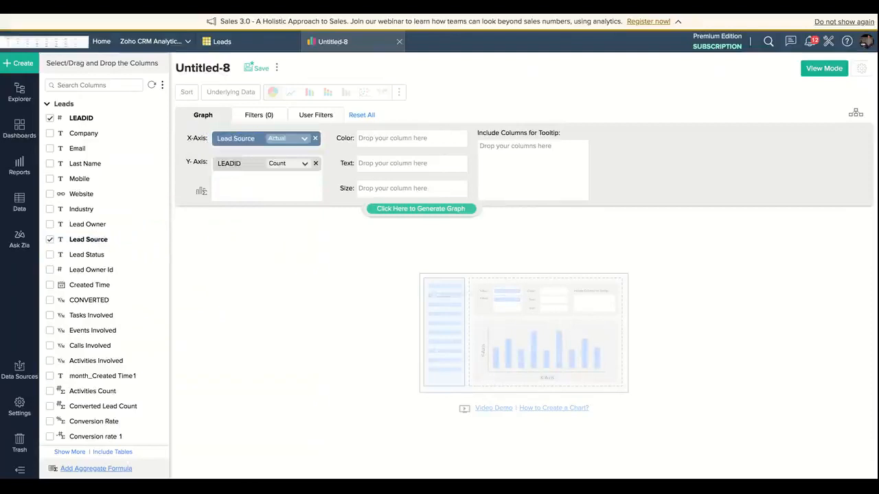
left_click(381, 209)
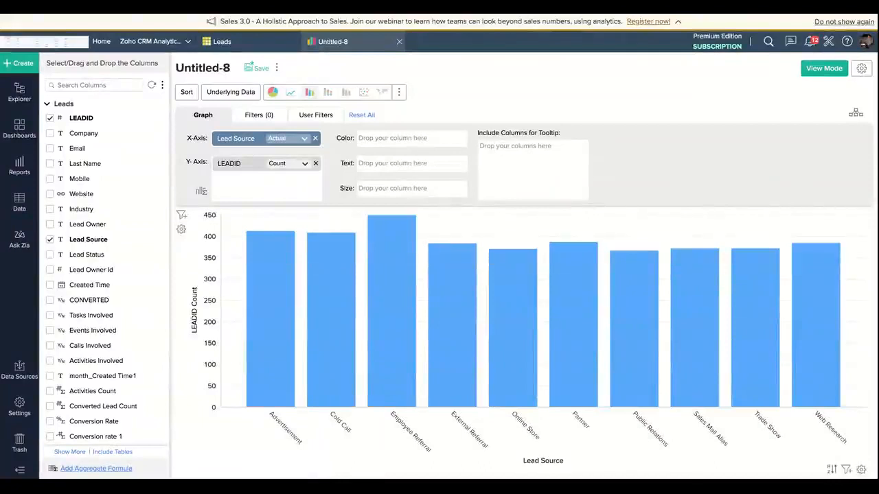
- Change the leads-by-source bar chart to a pie chart
mouse_move(392, 235)
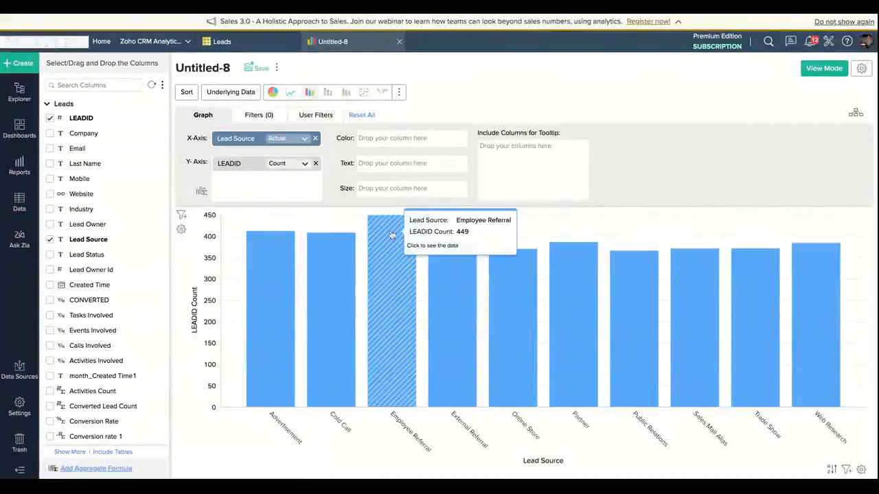
mouse_move(505, 275)
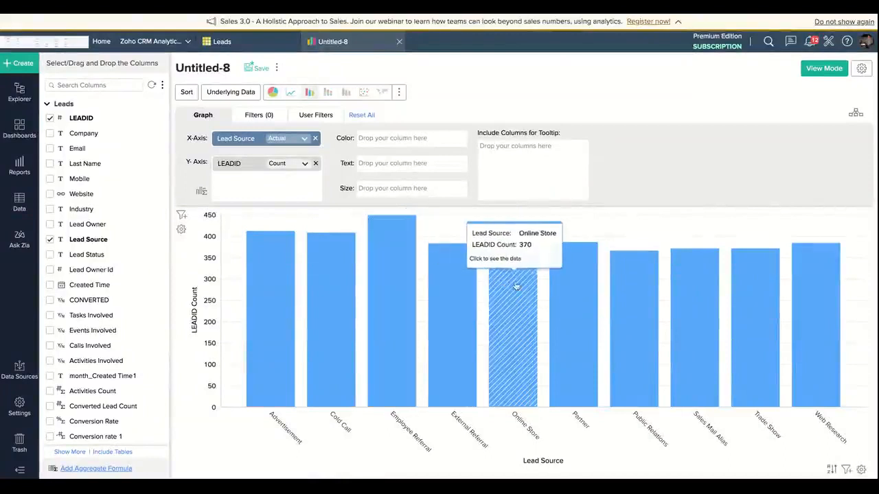
mouse_move(555, 285)
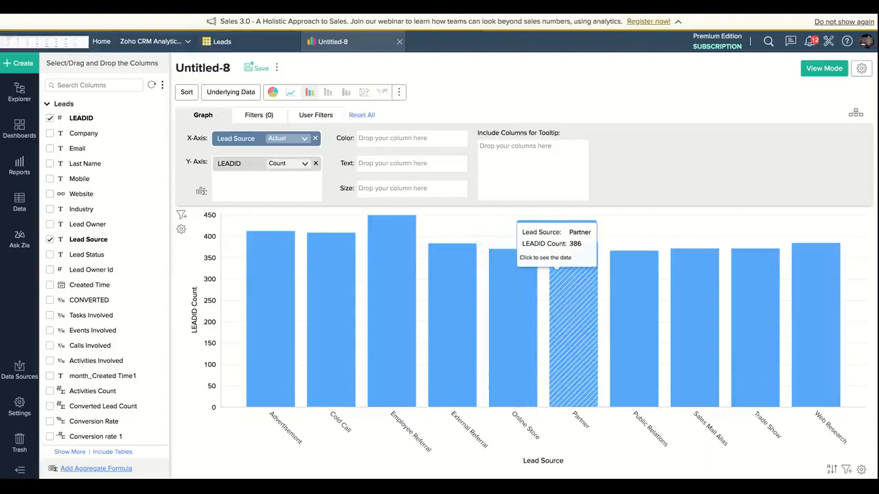
mouse_move(400, 264)
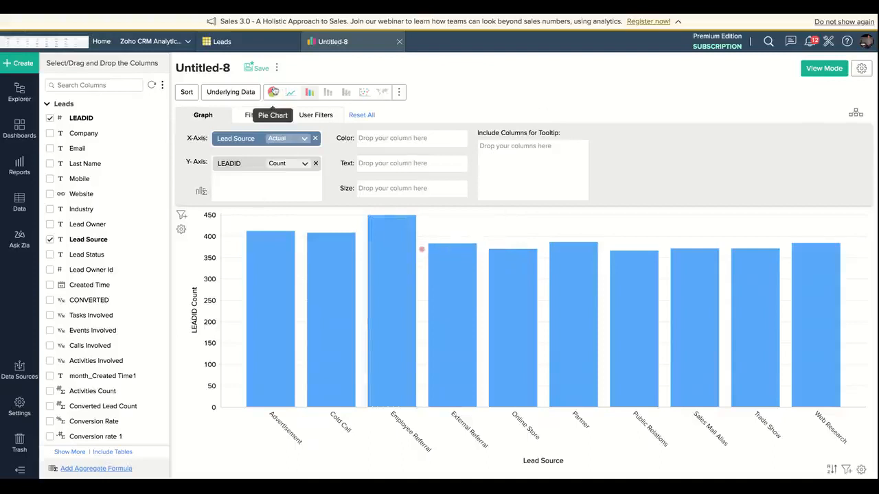
left_click(273, 92)
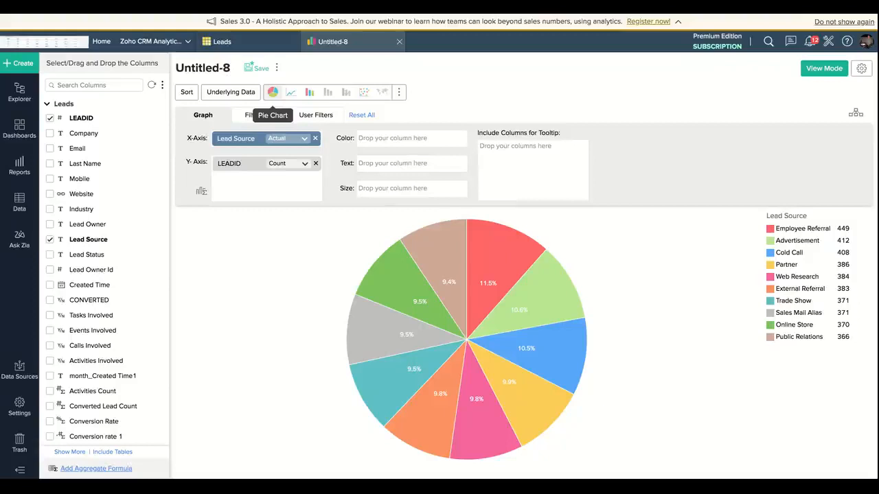
- Add LEADID as the chart's Text labels, summarised by Count, and regenerate the graph
left_click_drag(84, 118, 377, 165)
left_click(430, 164)
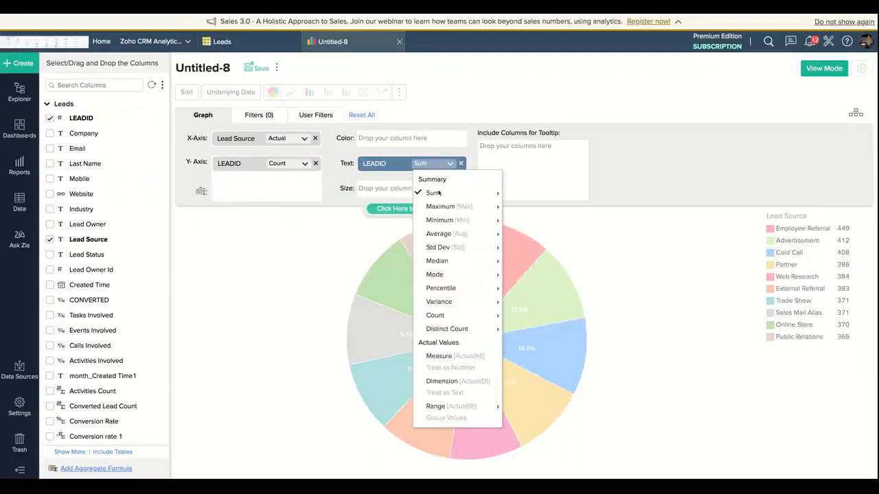
left_click(436, 316)
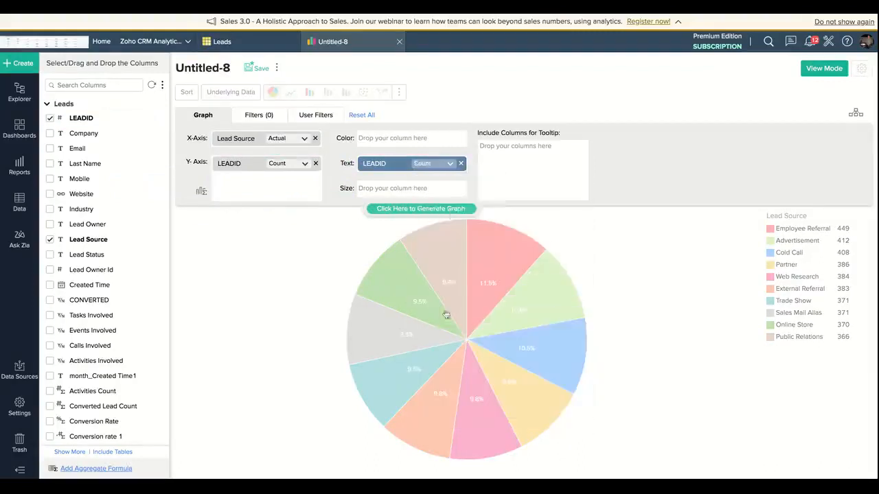
left_click(438, 210)
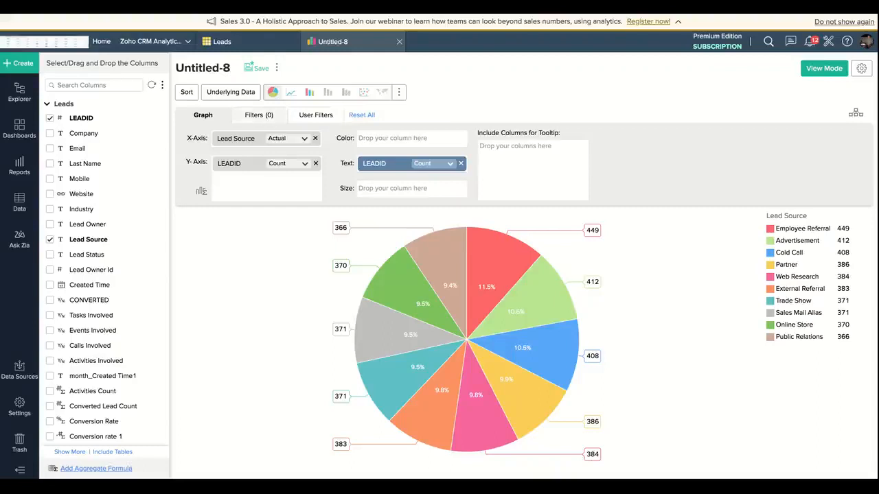
- Filter the pie chart on Created Time to include only the year 2018, and regenerate the graph
left_click(259, 114)
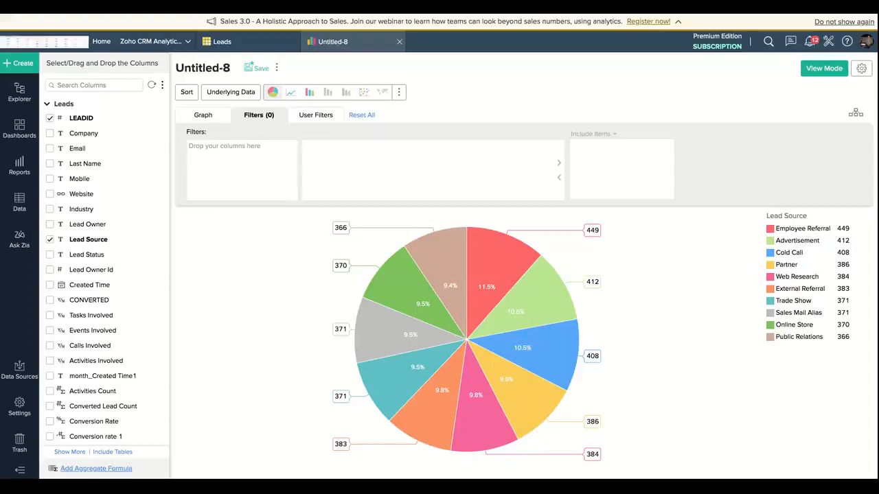
left_click_drag(96, 285, 281, 177)
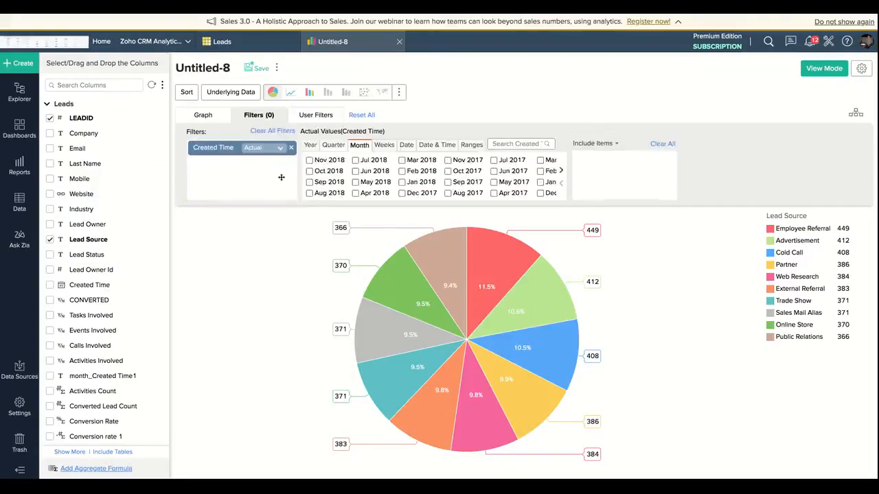
left_click(310, 146)
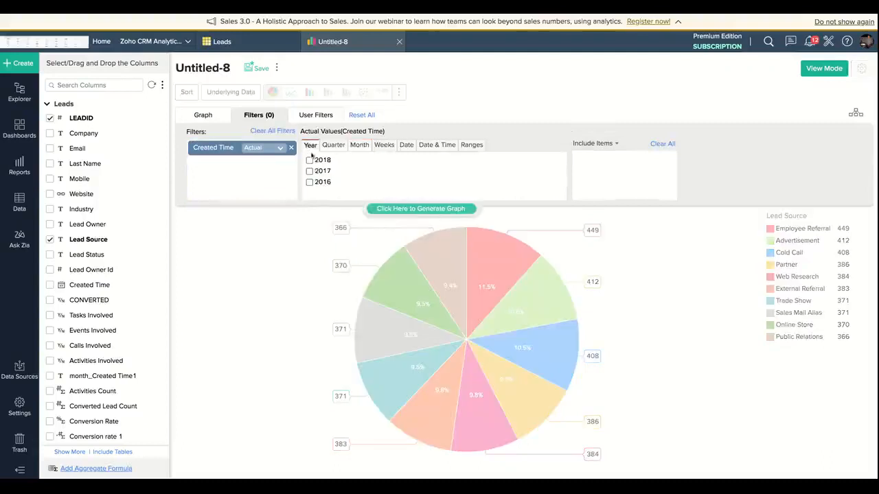
left_click(309, 160)
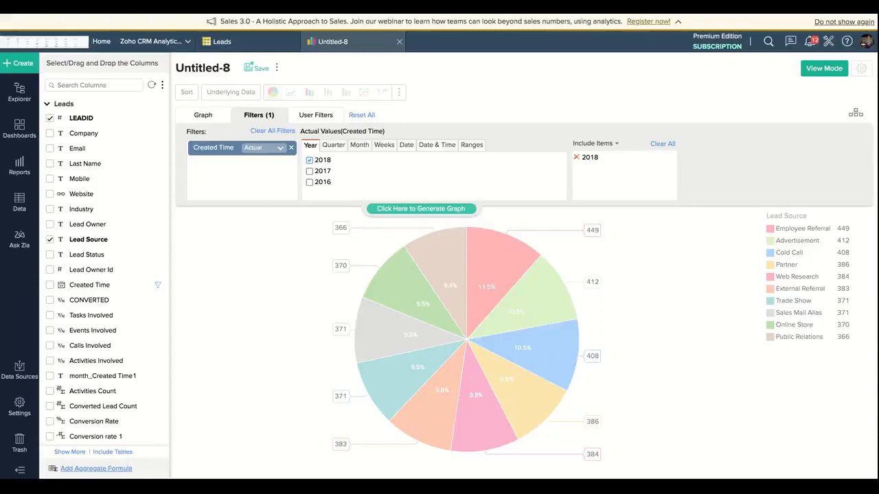
left_click(616, 144)
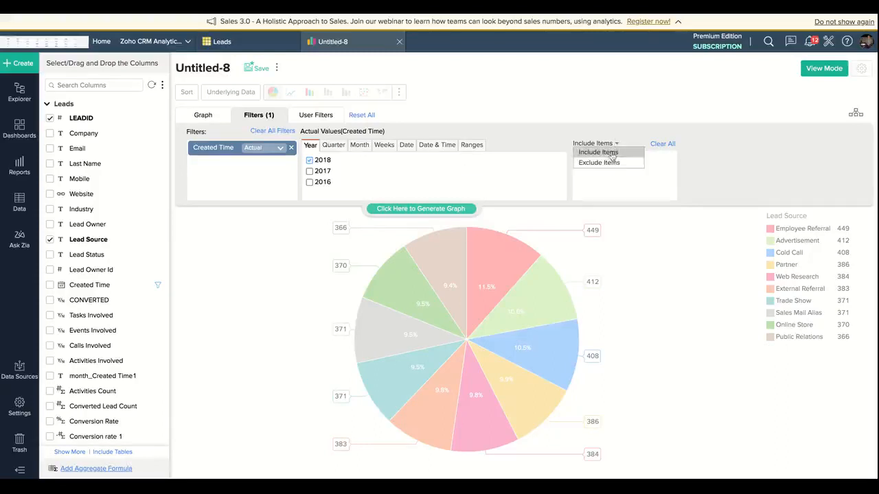
left_click(612, 152)
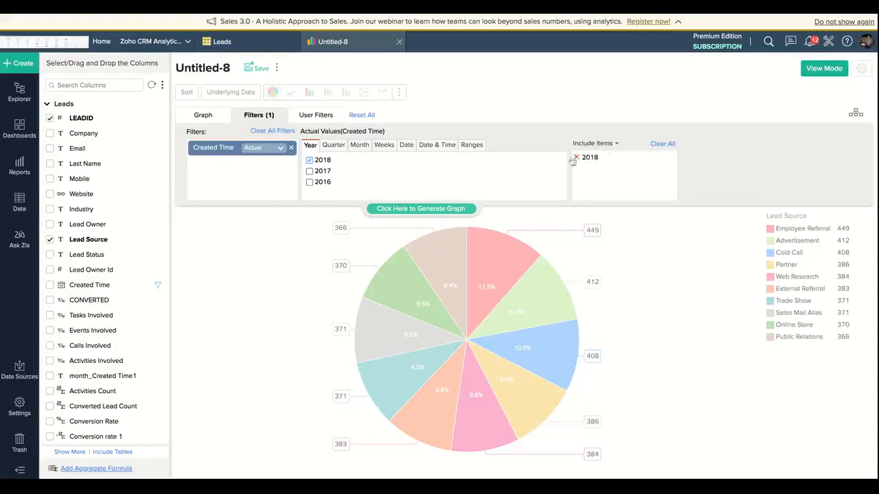
left_click(448, 208)
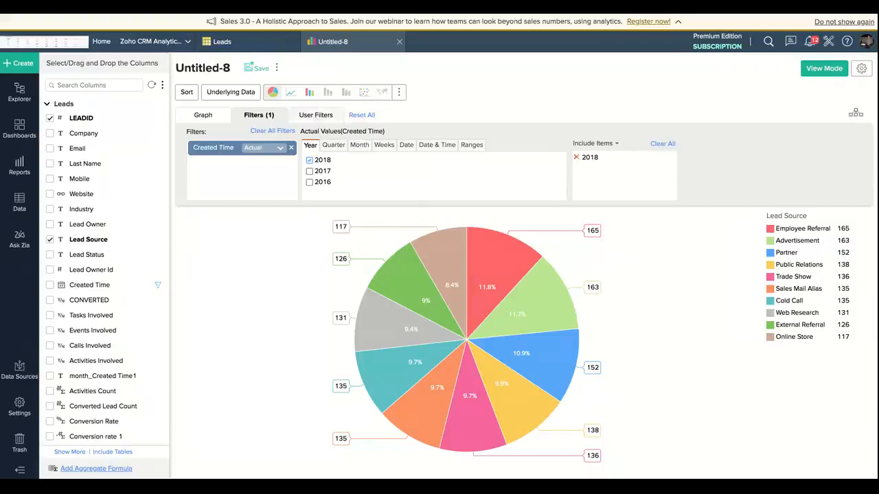
- Add Lead Owner as a user filter, check that column in the Leads table, and regenerate the report's graph
left_click(315, 115)
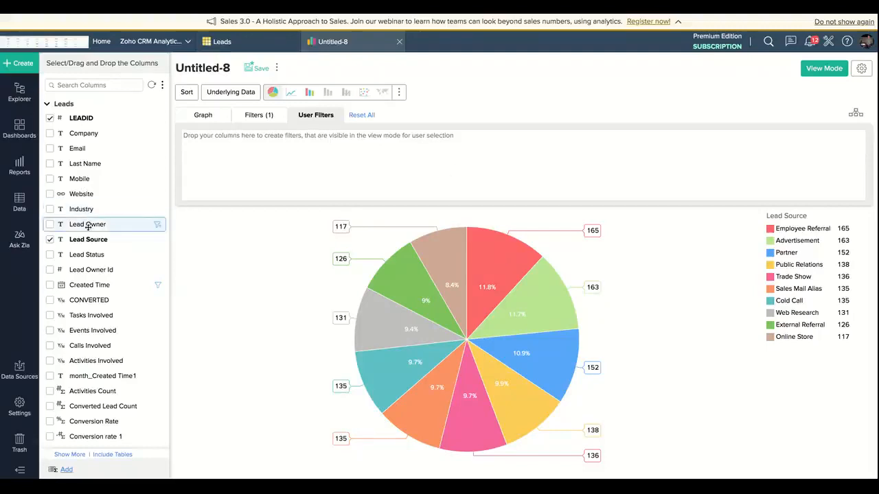
left_click_drag(88, 226, 213, 155)
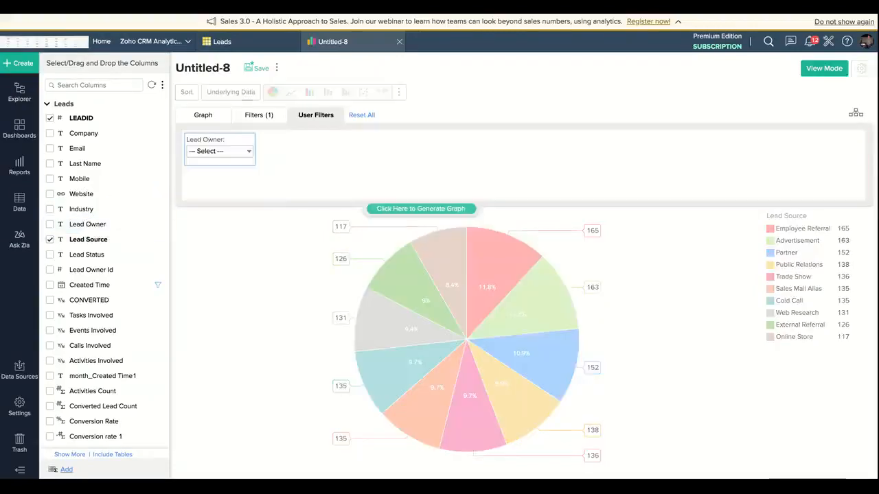
left_click(226, 42)
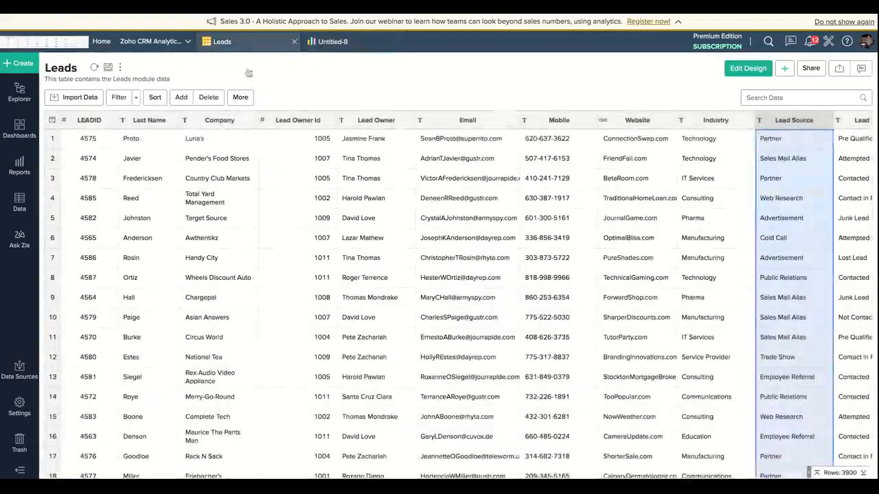
left_click(376, 120)
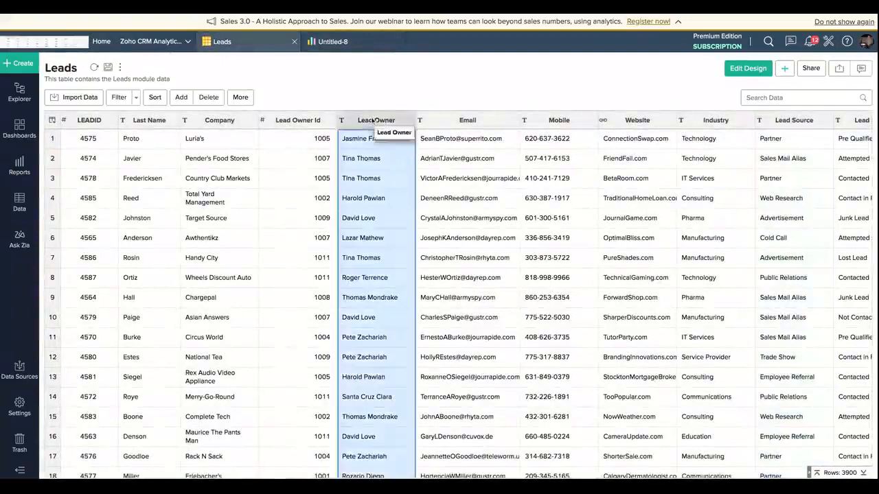
left_click(352, 42)
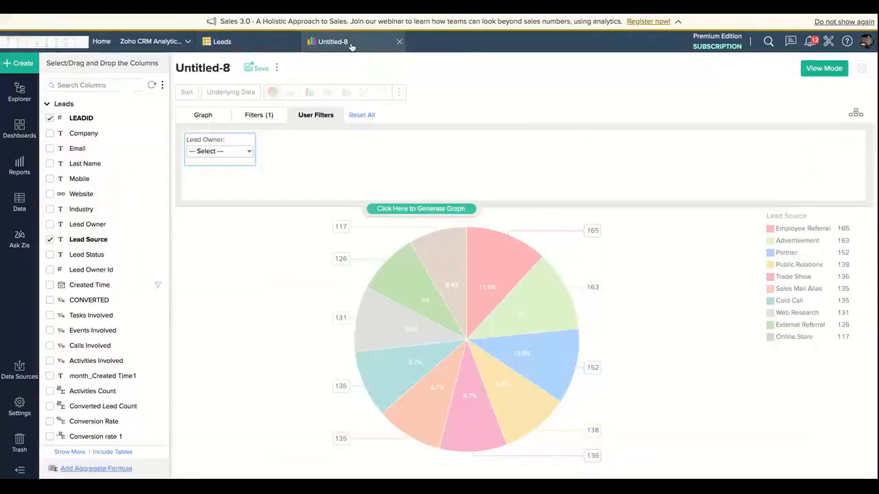
left_click(386, 210)
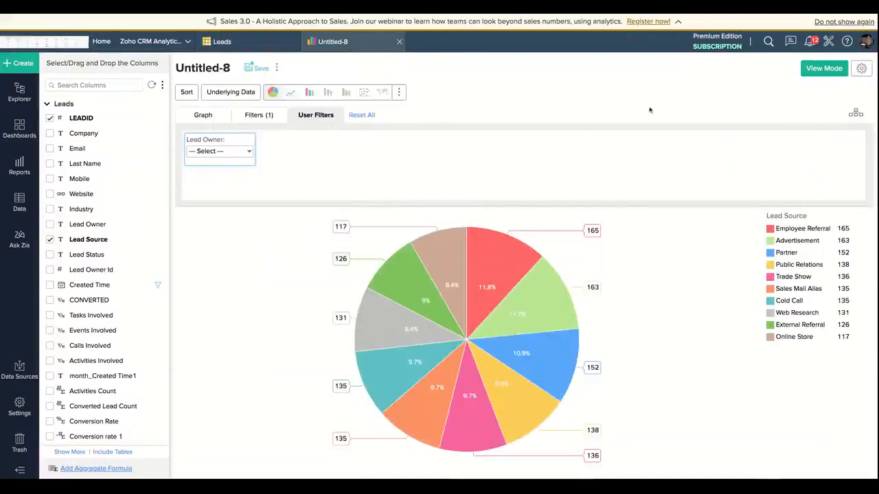
- Show the report in view mode, filter it by a single lead owner, and inspect the Partner slice's details
left_click(824, 70)
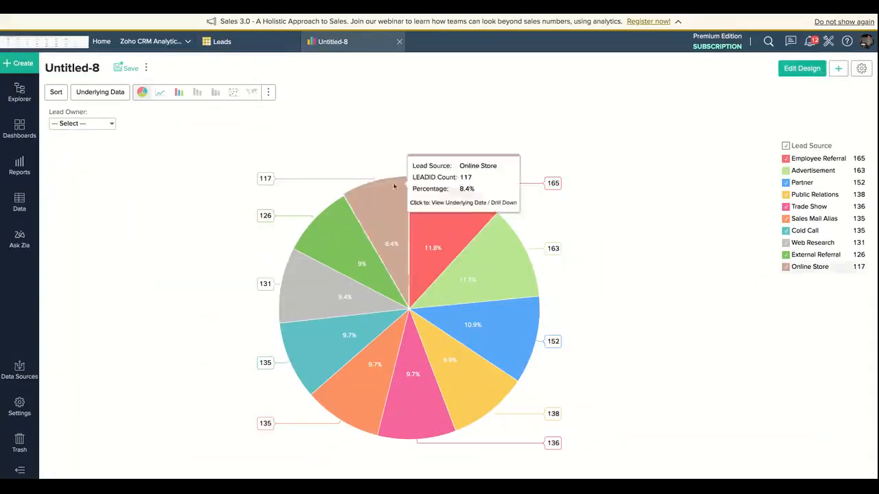
left_click(112, 127)
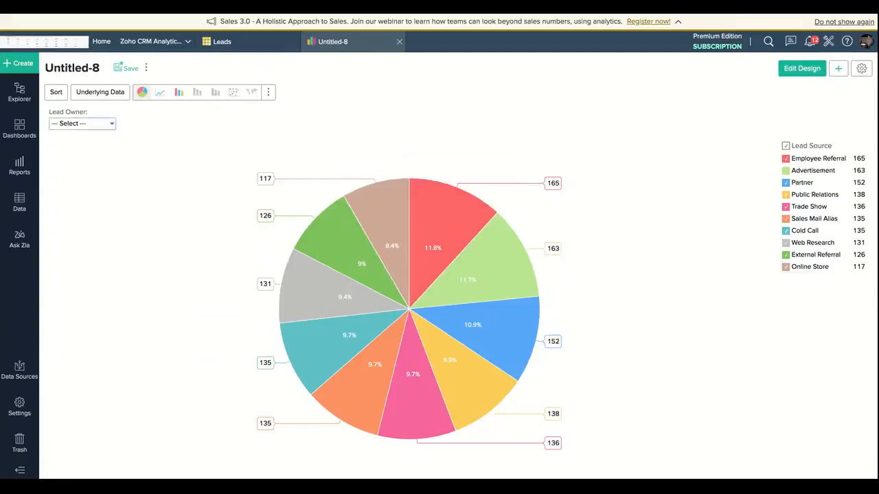
left_click(110, 123)
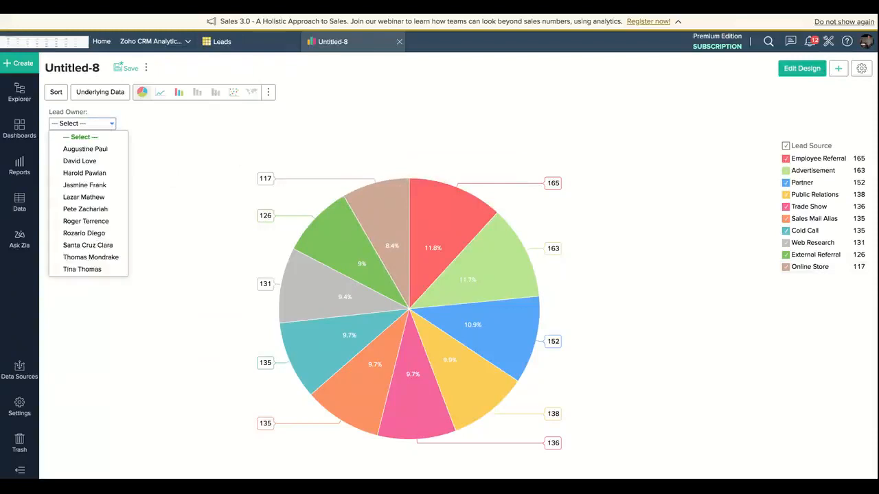
left_click(93, 186)
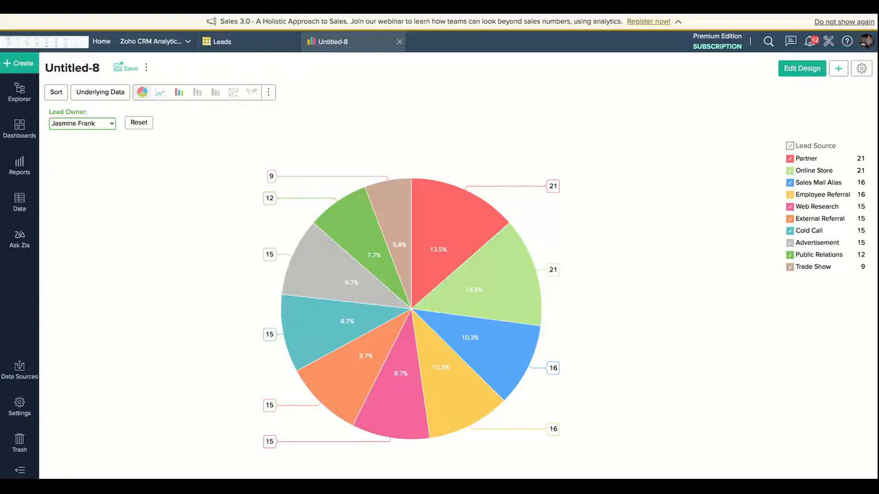
mouse_move(453, 221)
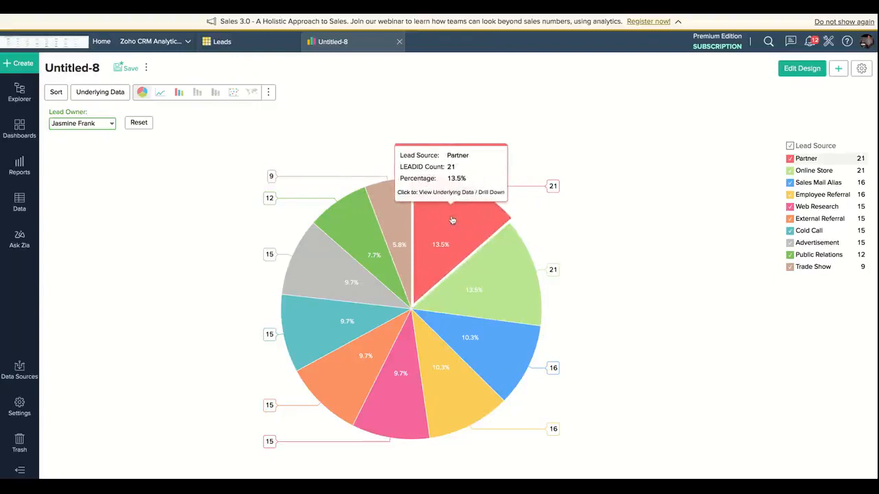
mouse_move(522, 276)
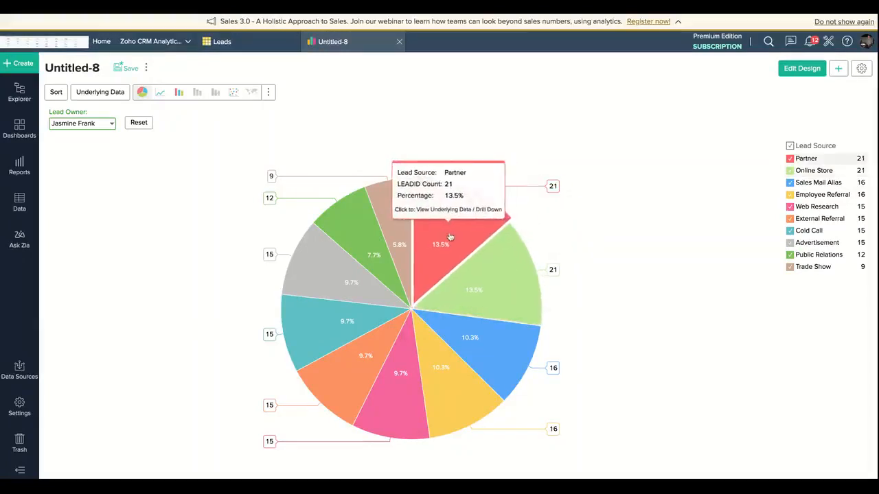
- View the pie chart for the first lead owner in the list, then reset the Lead Owner filter
left_click(112, 124)
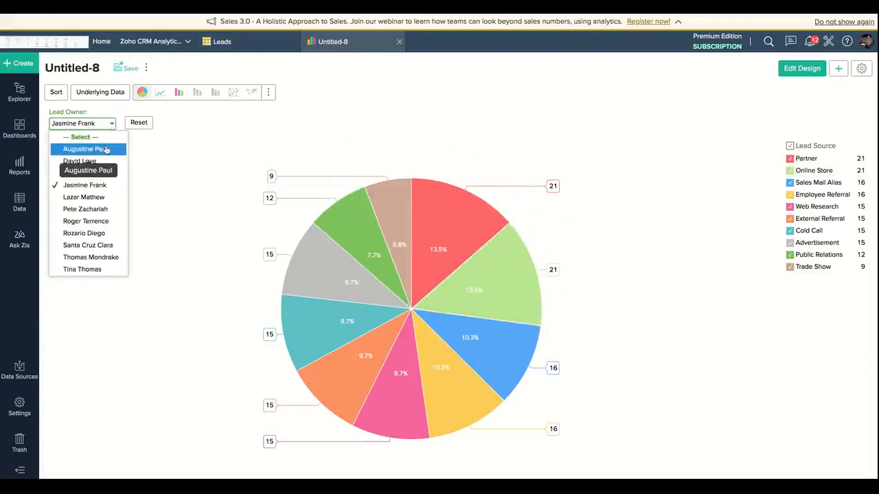
left_click(106, 150)
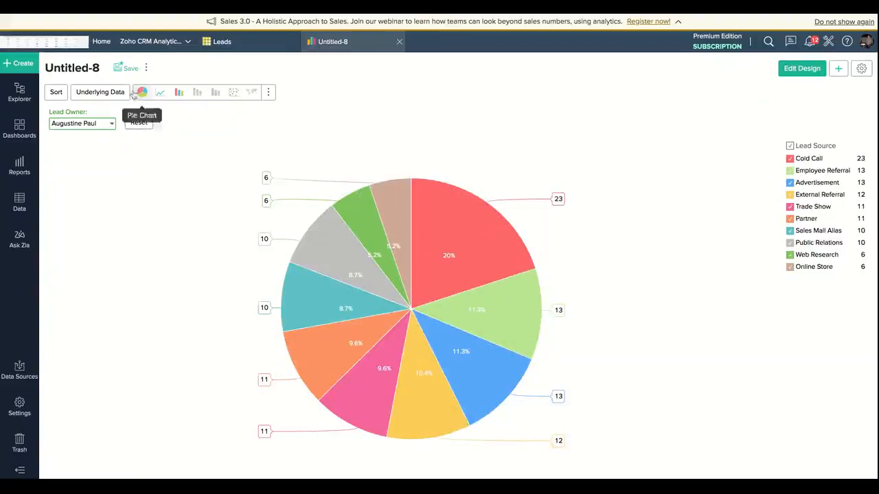
left_click(138, 123)
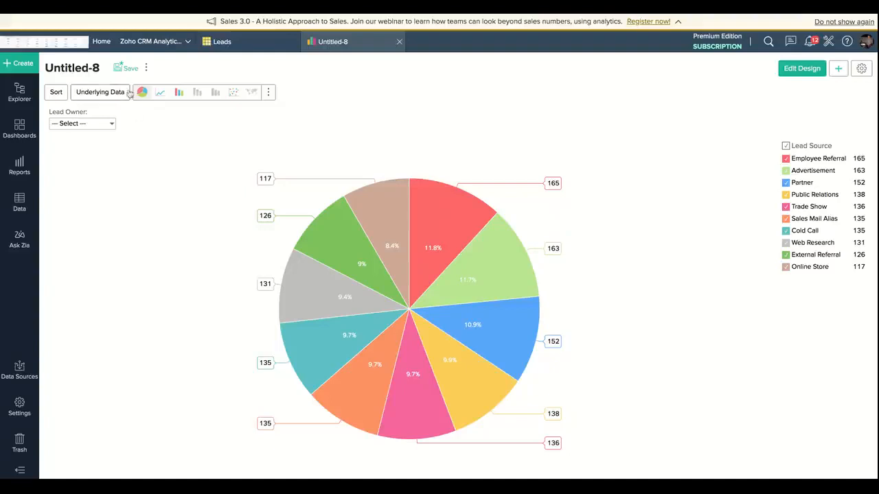
- Start saving the report, naming it "Leads generated via different lead source (Webinar 19th of May)"
left_click(130, 69)
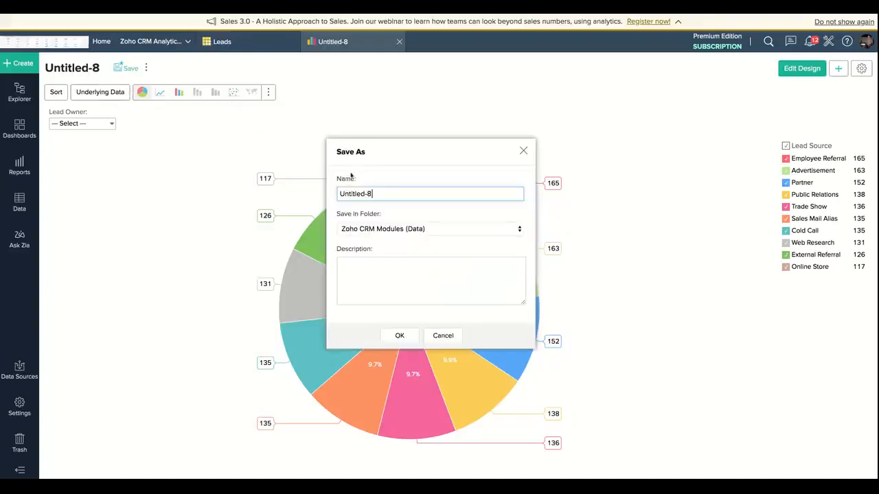
triple_click(381, 194)
key("BackSpace")
type("Leads generated")
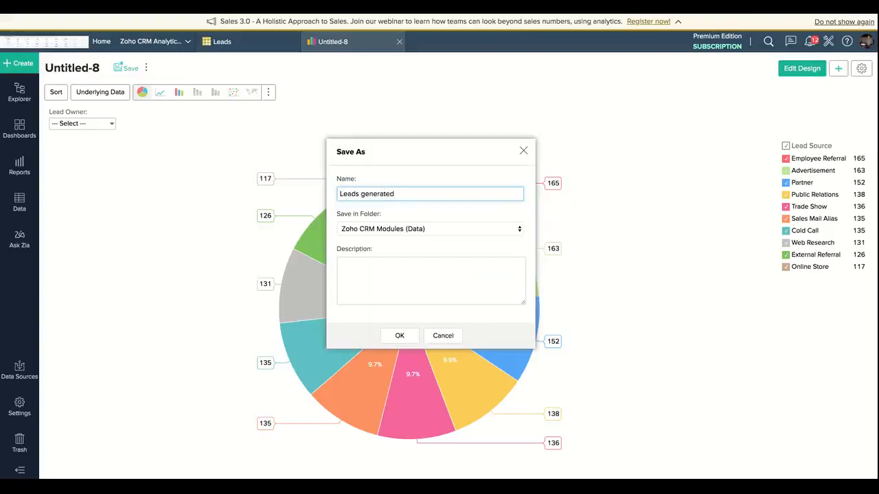
key("Down")
key("Return")
left_click(509, 196)
key("End")
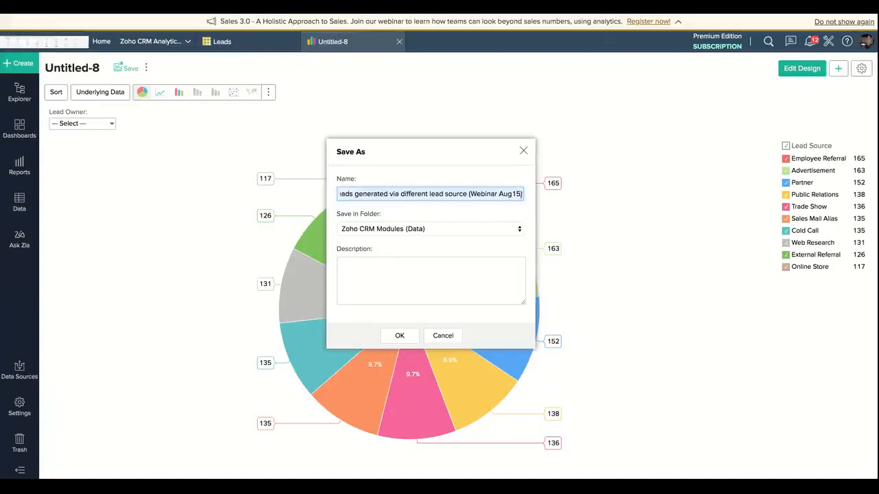
key("Home")
key("BackSpace")
key("BackSpace")
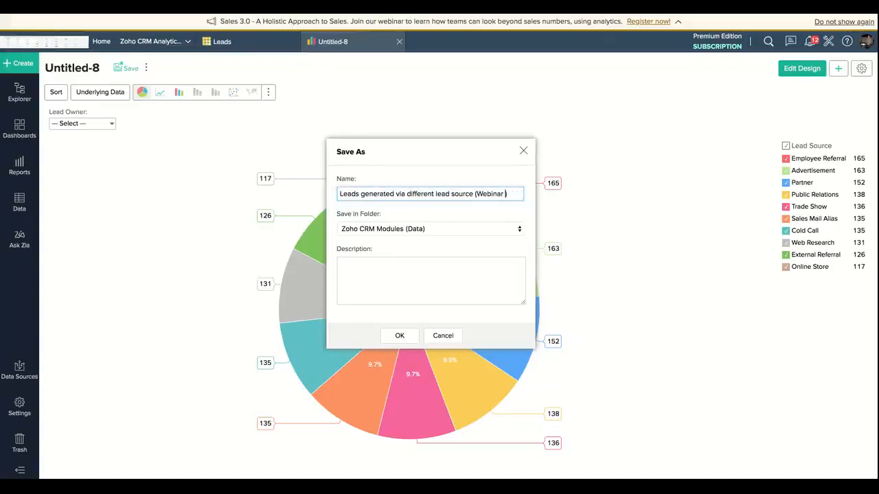
type("19th of May")
- Create a new folder named "Webinar 19th May" as the save location and save the report
left_click(503, 232)
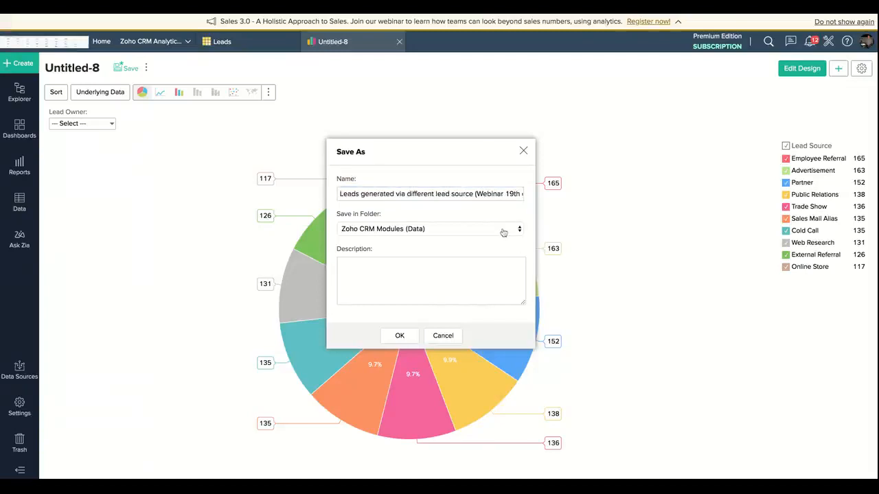
left_click(412, 237)
type("Webinar 1")
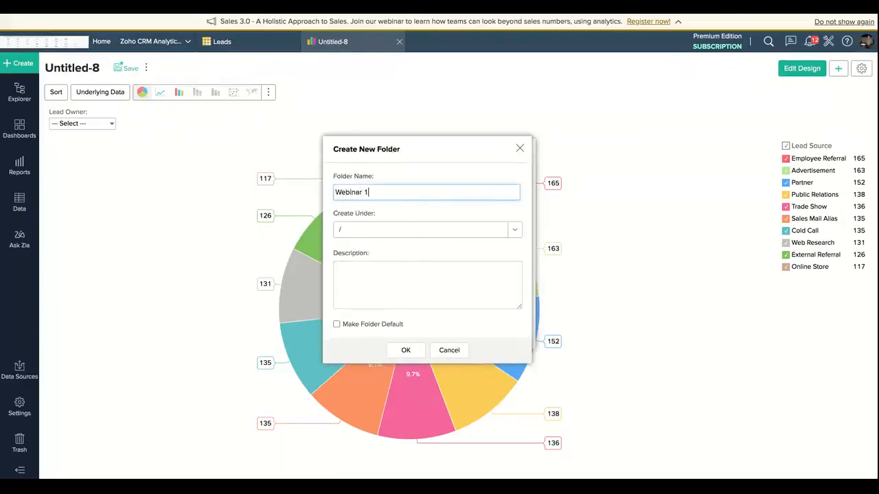
type("9th May")
left_click(418, 355)
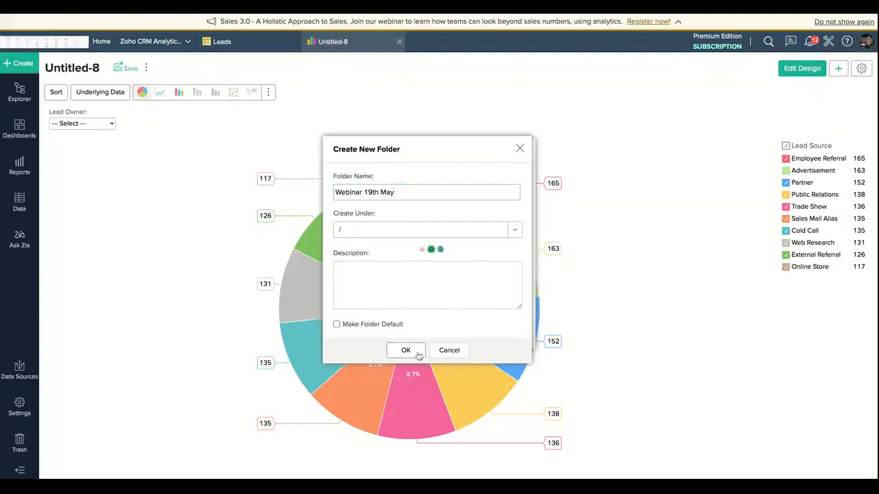
left_click(400, 336)
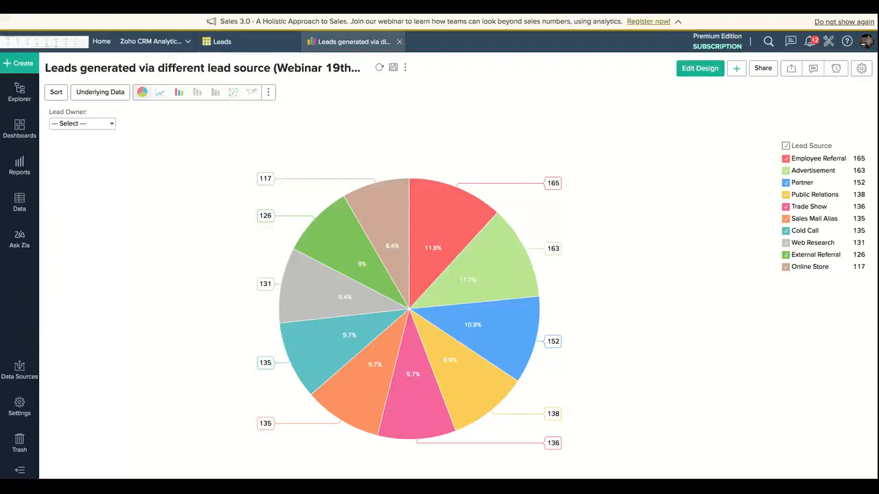
- From the Leads table, create another report as a Chart View
left_click(279, 48)
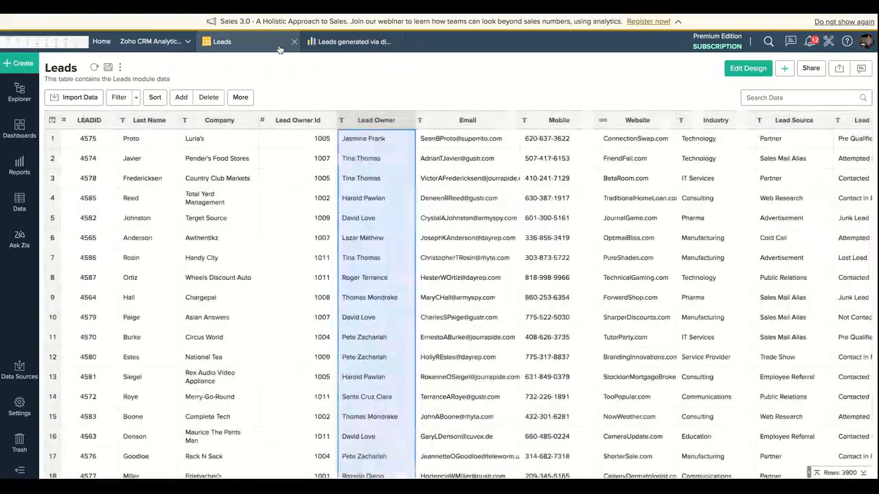
left_click(330, 44)
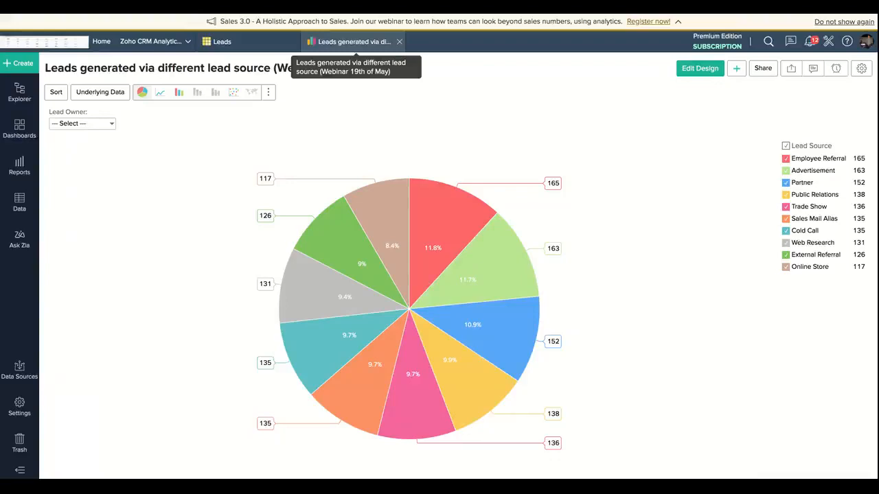
left_click(222, 42)
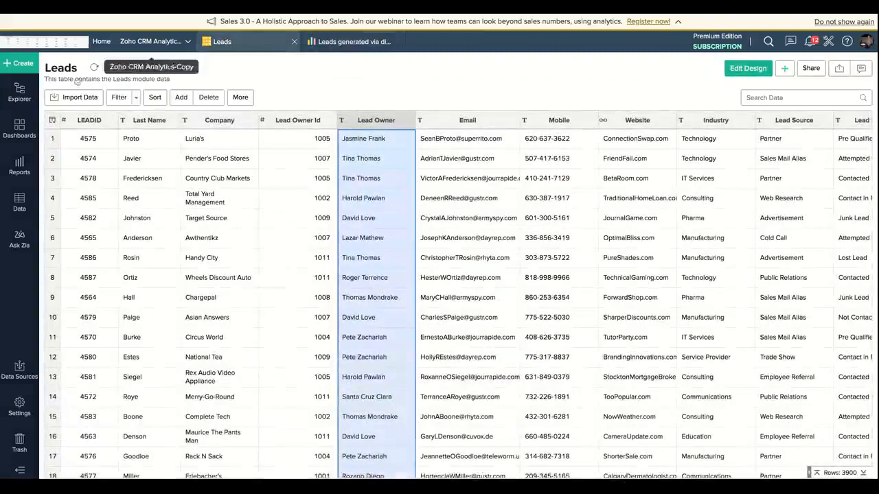
left_click(26, 69)
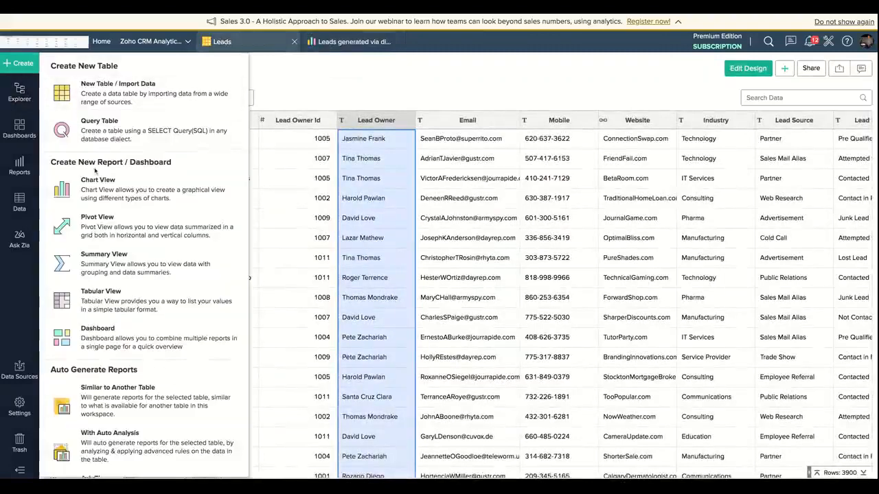
left_click(98, 187)
left_click(416, 277)
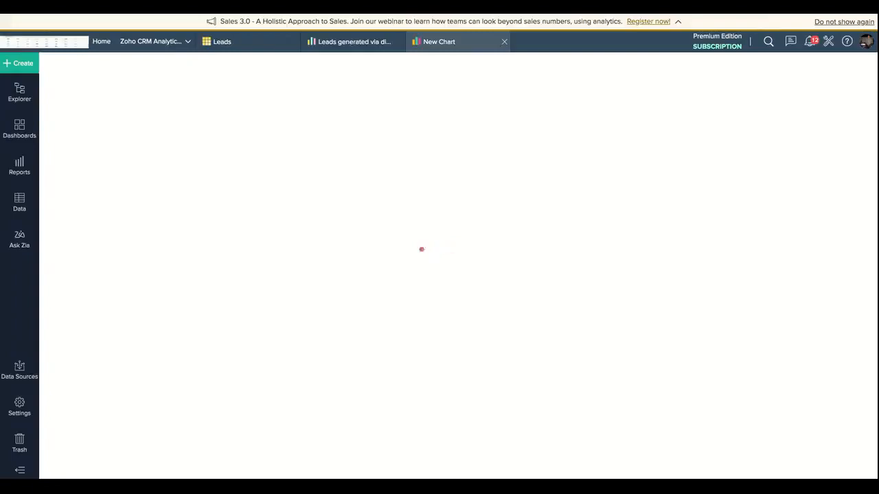
- Close the chart that is still loading and create a new Chart View report based on the Leads table
left_click(504, 41)
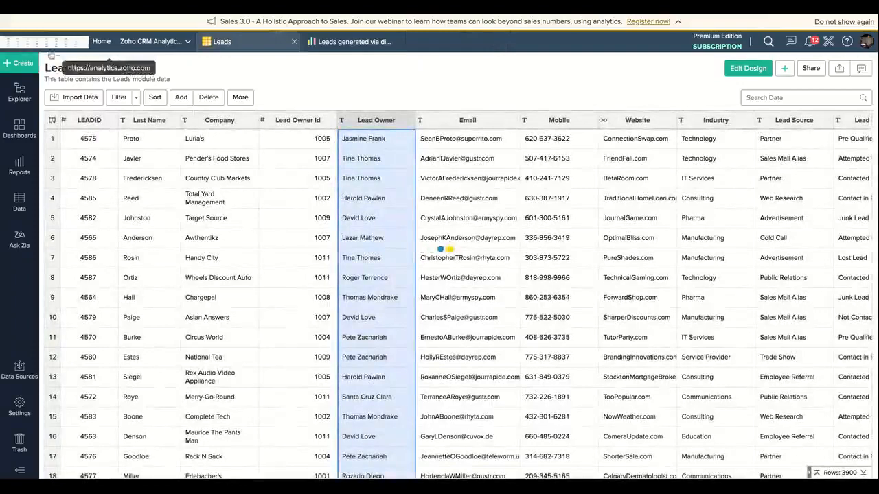
left_click(20, 62)
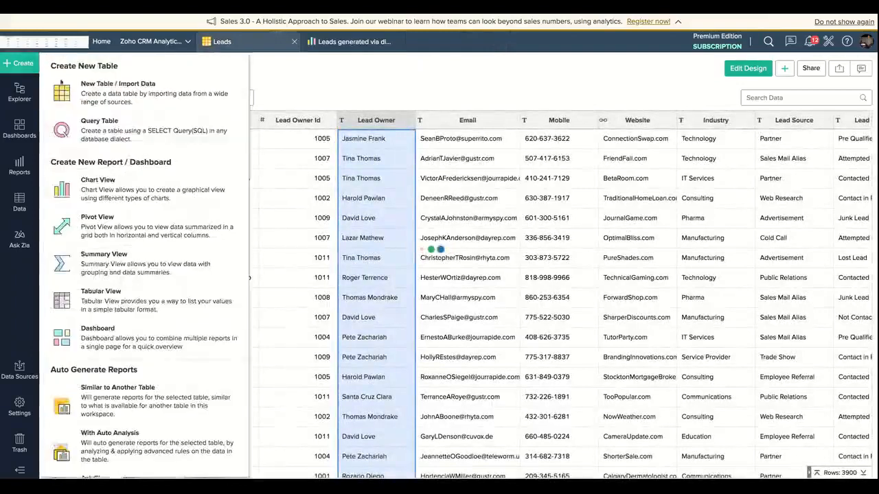
left_click(94, 180)
left_click(412, 280)
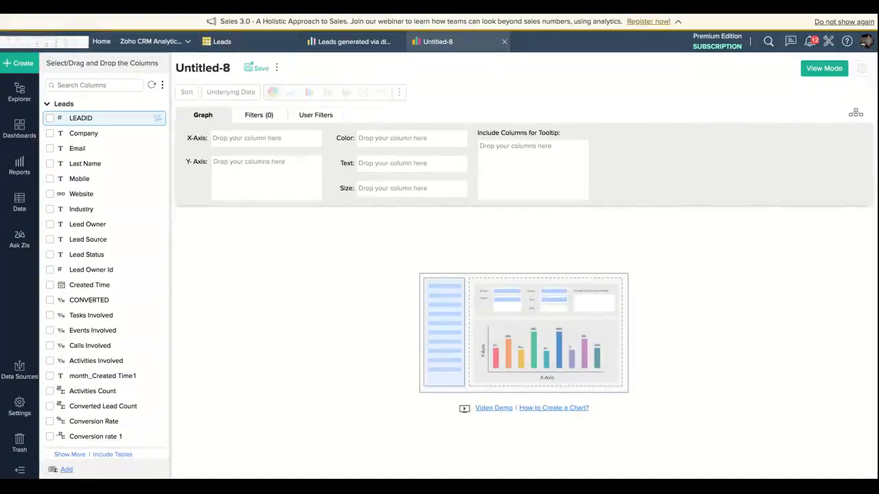
- Add LEADID as a Count and the Converted Lead Count formula to the chart's Y-axis
left_click_drag(80, 119, 285, 176)
left_click(294, 165)
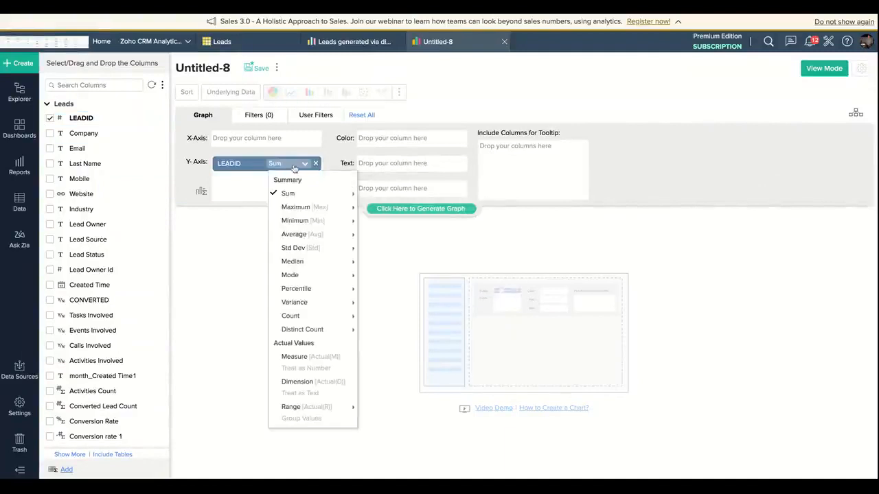
left_click(290, 316)
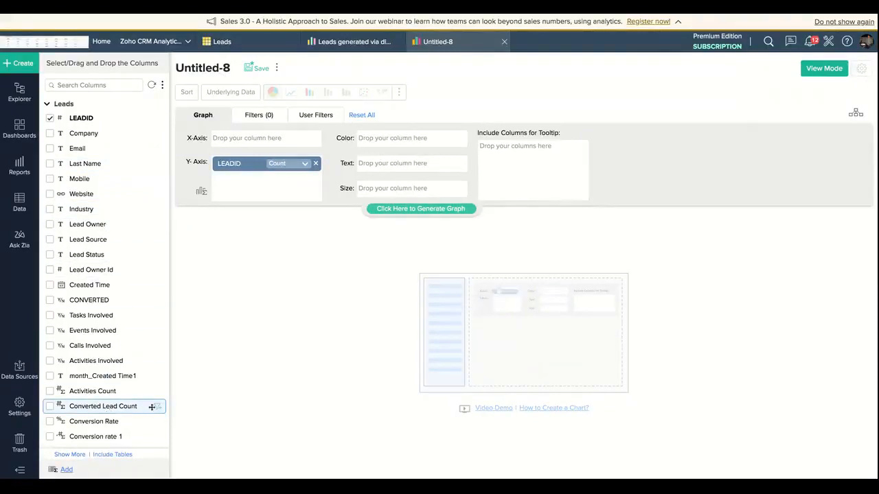
left_click_drag(122, 407, 263, 189)
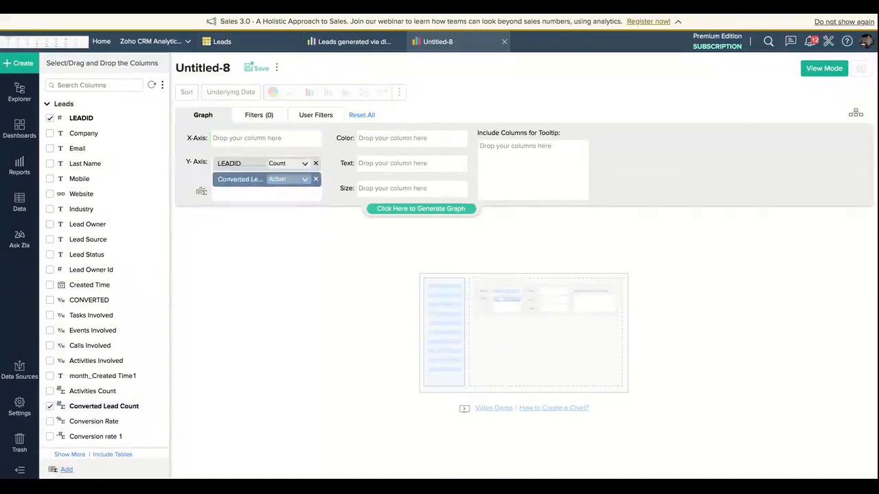
- Examine the Converted Lead Count aggregate formula, including its CONVERTED condition and LEADID argument, and close it without saving
left_click(156, 409)
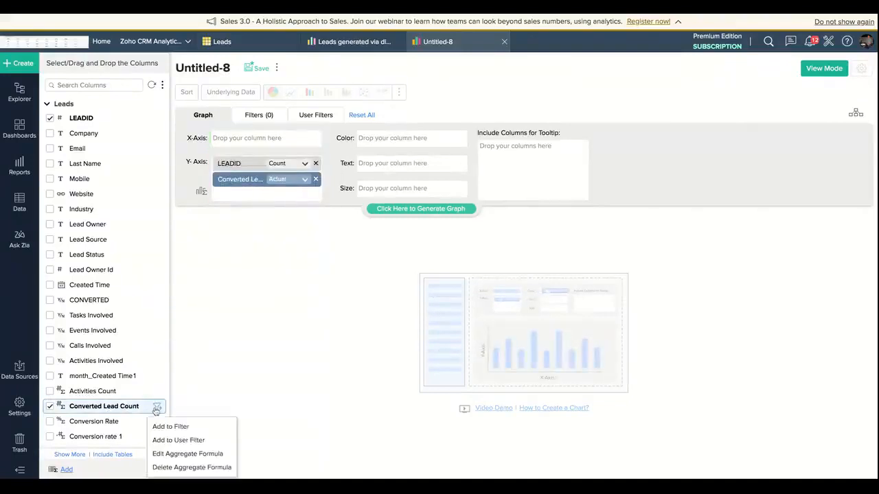
left_click(175, 454)
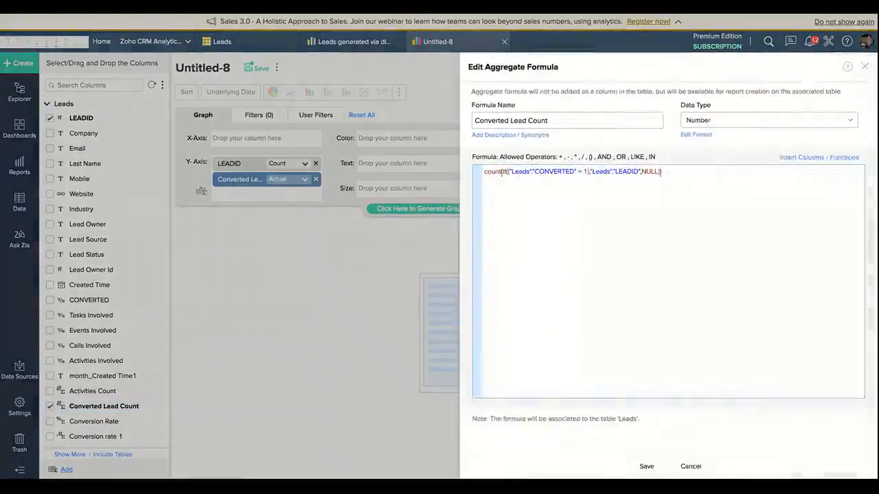
left_click_drag(668, 171, 534, 160)
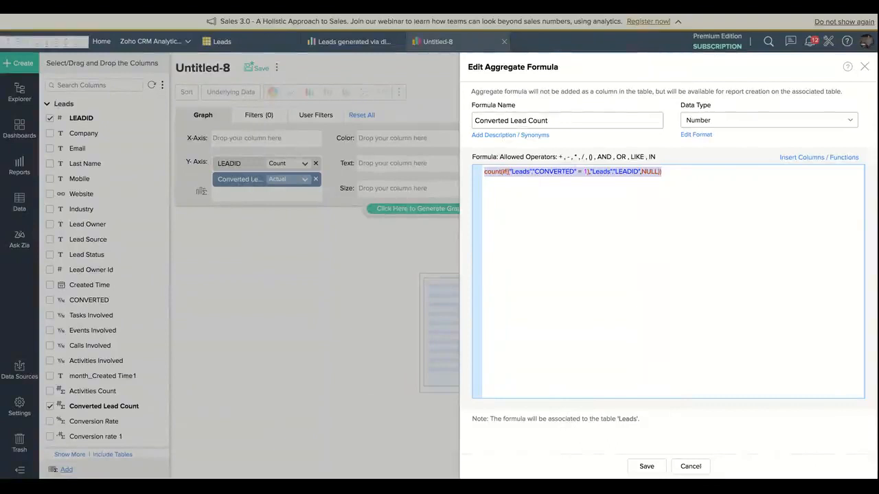
left_click(525, 173)
left_click_drag(501, 172, 570, 172)
left_click(563, 195)
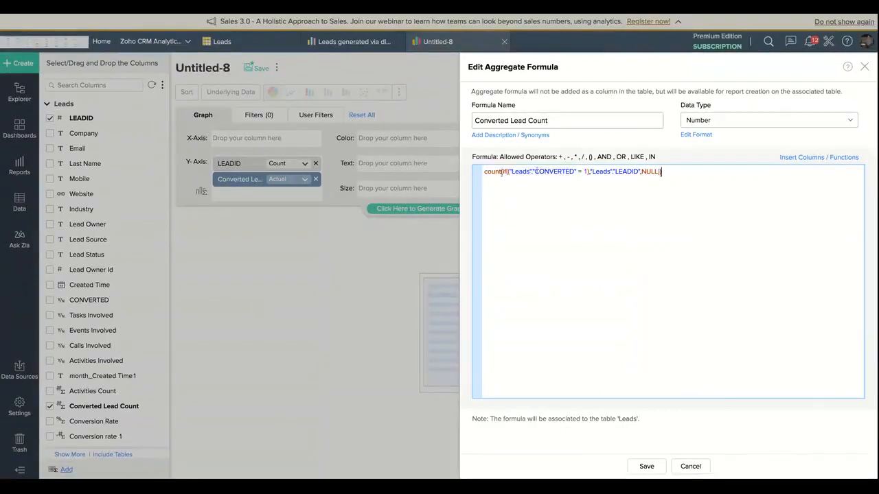
left_click_drag(615, 173, 639, 173)
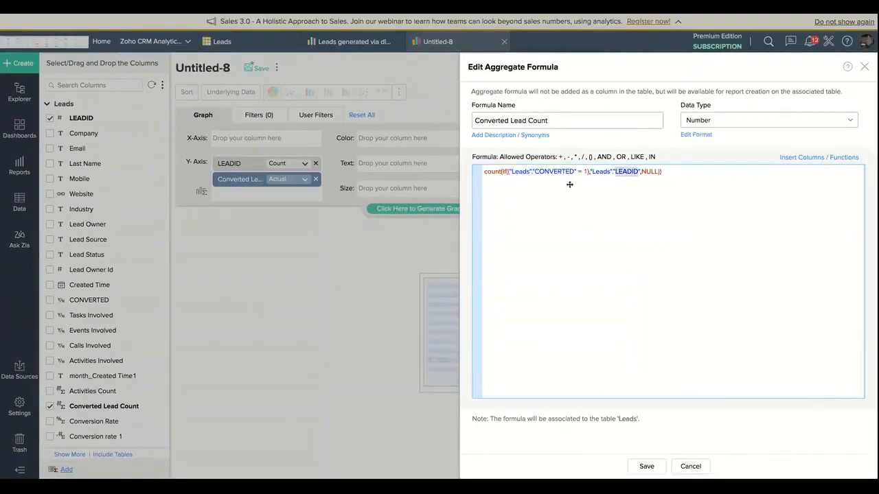
left_click(501, 173)
left_click_drag(501, 173, 529, 173)
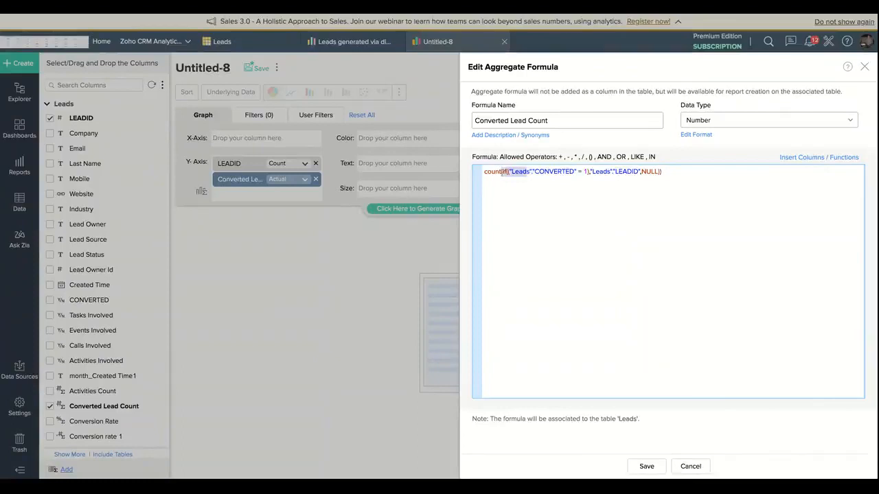
left_click(484, 171)
key("ctrl+a")
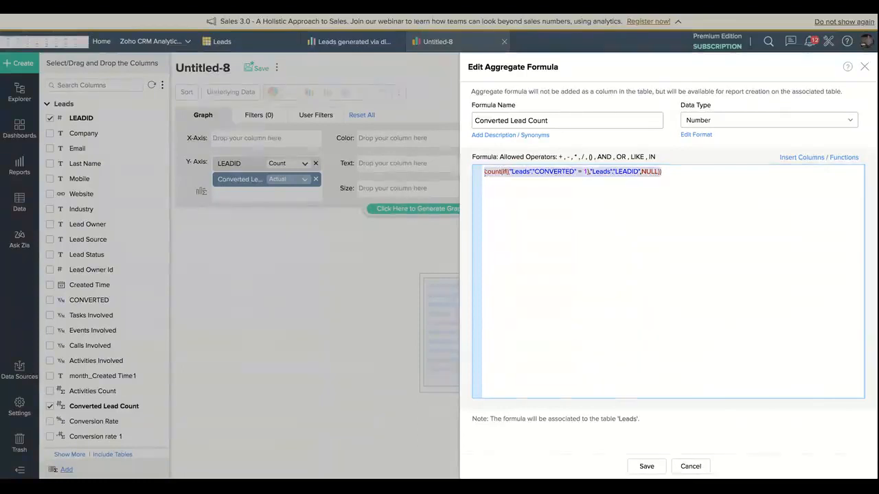
left_click(484, 172)
left_click_drag(588, 172, 638, 172)
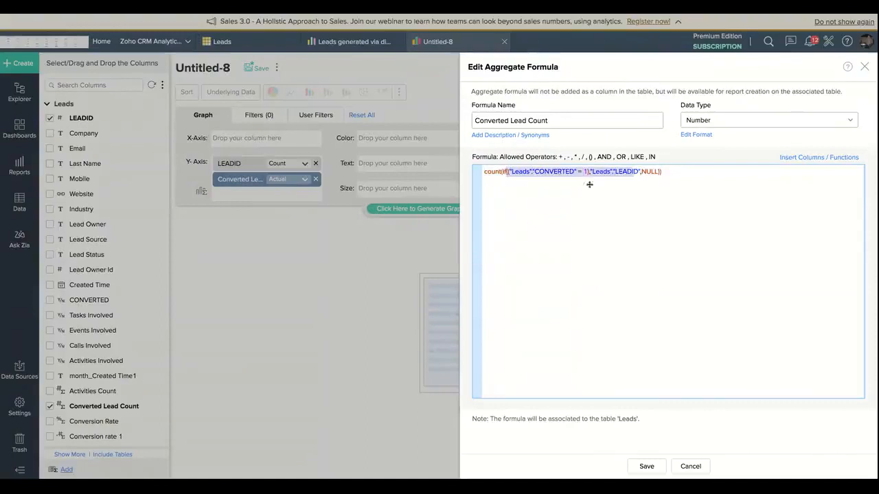
left_click(554, 171)
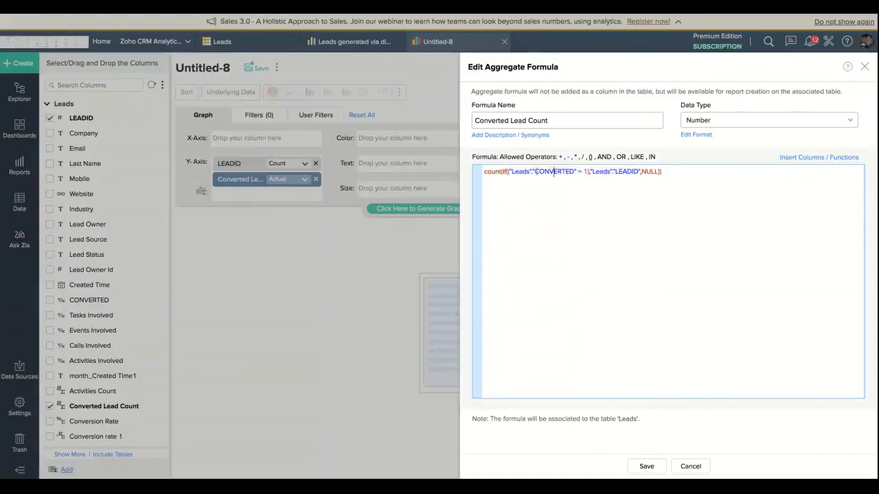
left_click_drag(534, 172, 574, 172)
left_click(519, 172)
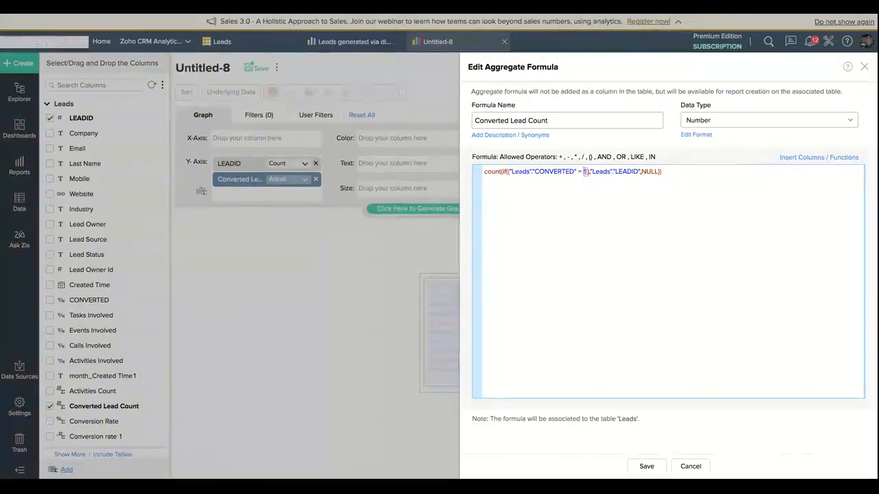
left_click_drag(591, 172, 639, 172)
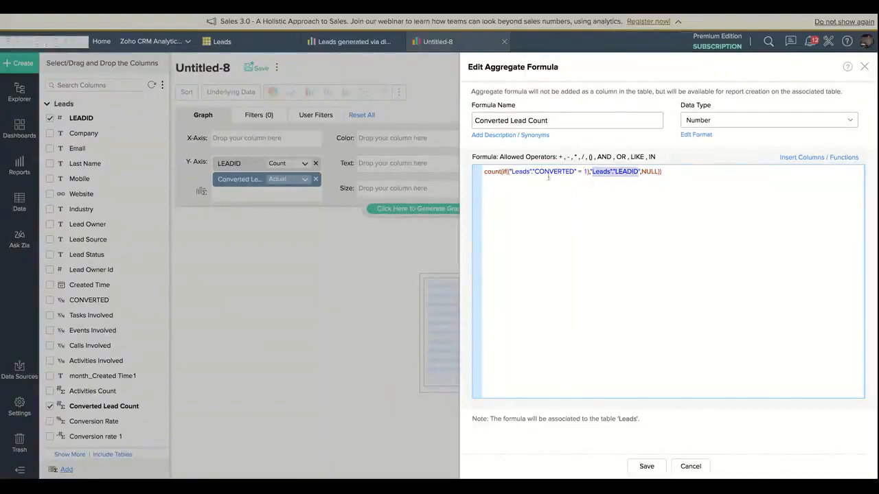
left_click_drag(535, 172, 588, 172)
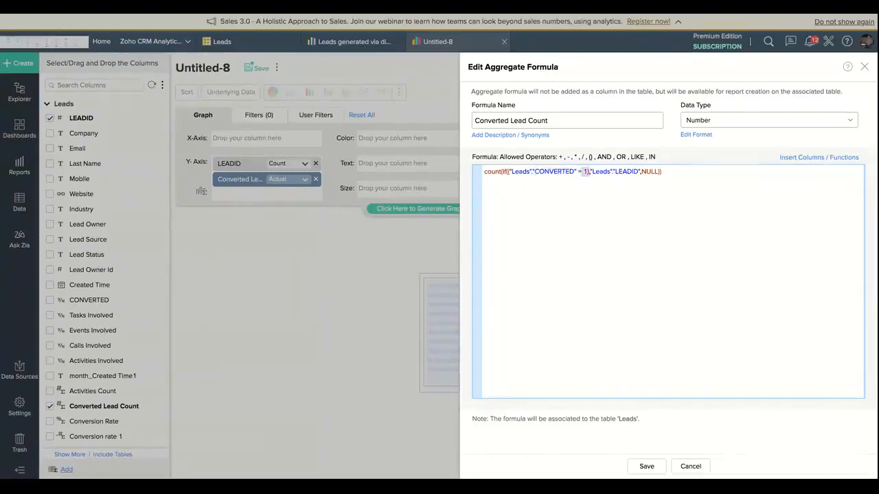
left_click_drag(592, 172, 638, 172)
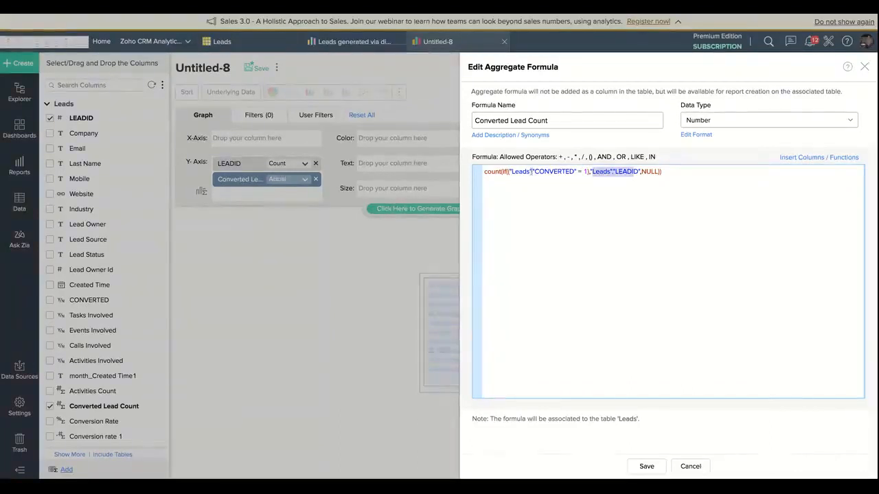
left_click_drag(534, 172, 588, 172)
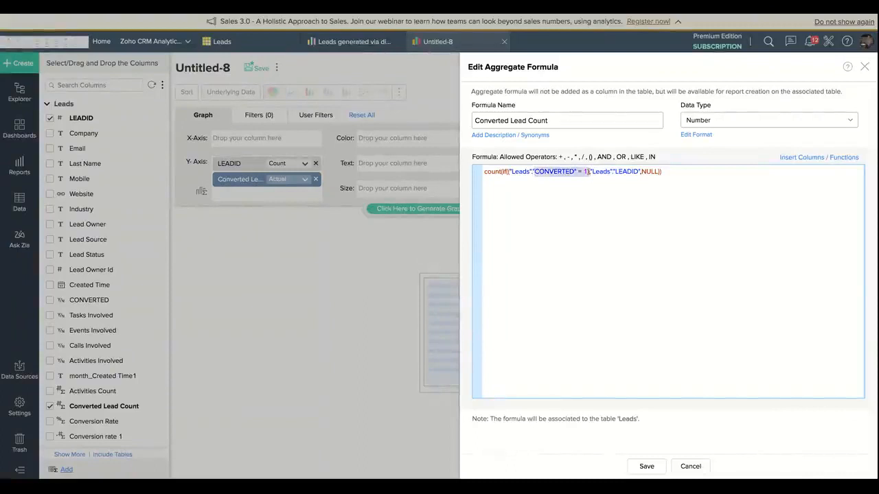
left_click_drag(484, 172, 662, 172)
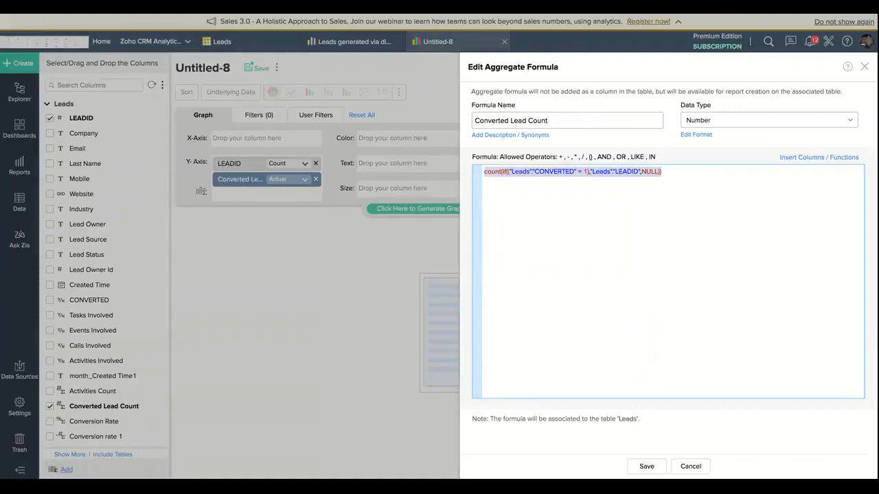
left_click(864, 66)
- Examine the CONVERTED column in the Leads table
left_click(267, 44)
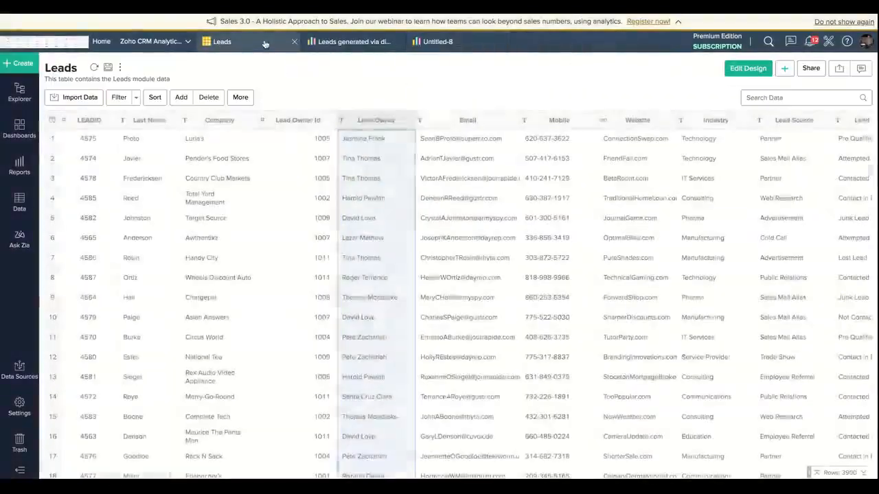
scroll(69, 155, "right", 5)
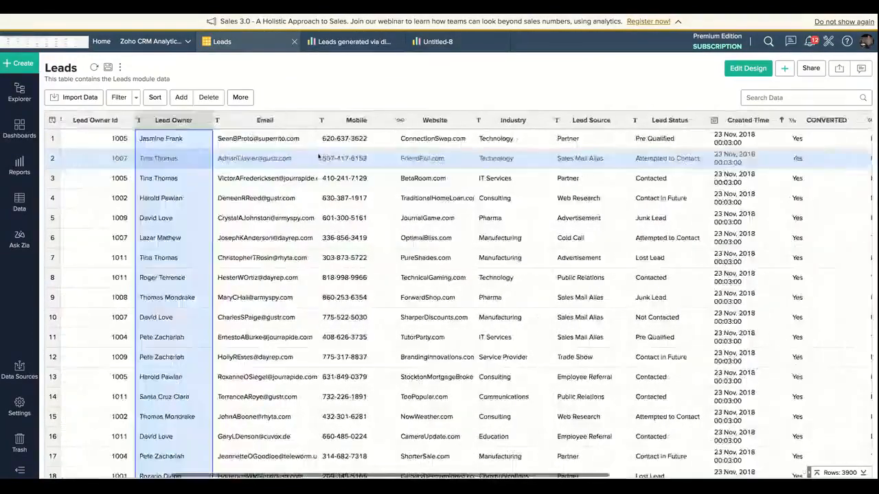
left_click(684, 120)
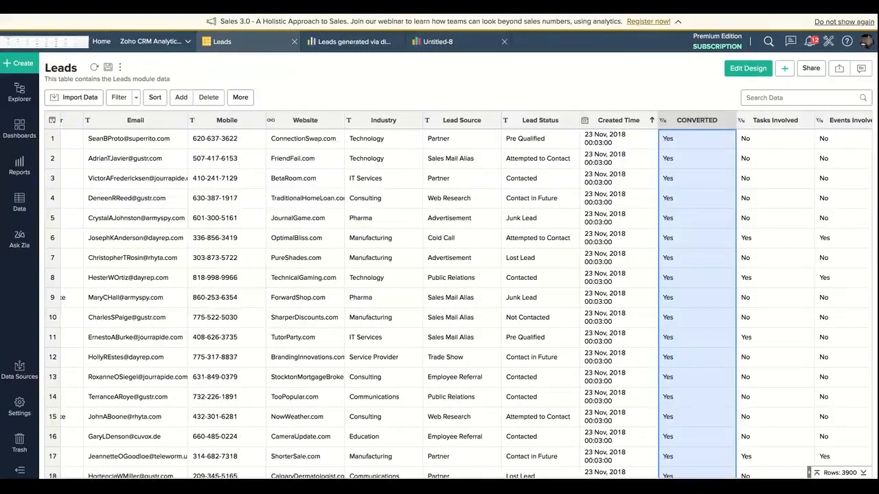
- Plot Created Time by month and year on the X-axis of the Untitled-8 chart and generate the graph
left_click(444, 41)
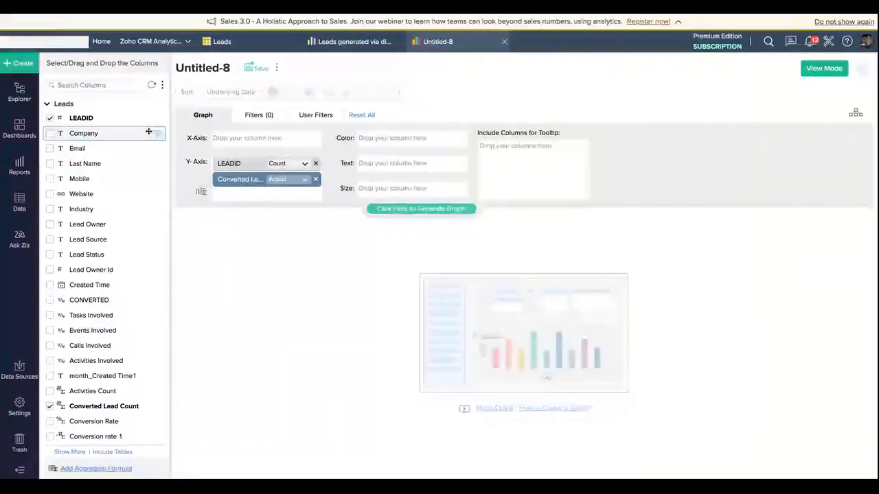
left_click_drag(103, 285, 237, 141)
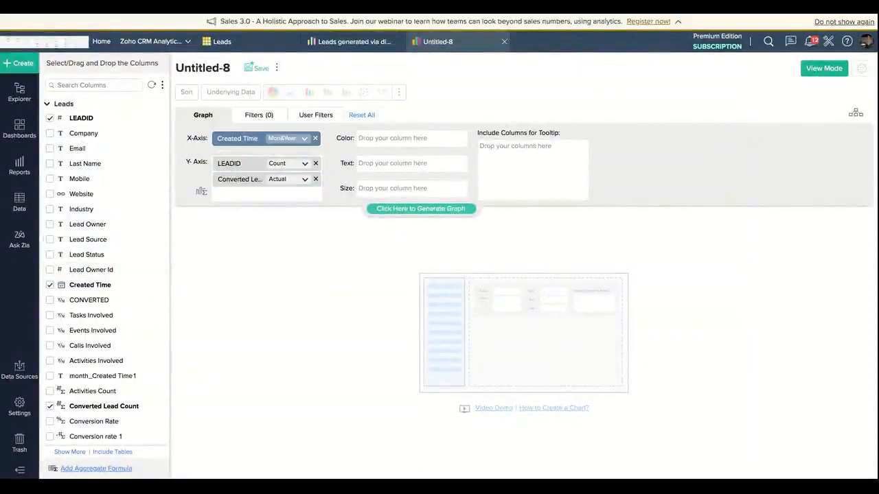
left_click(382, 210)
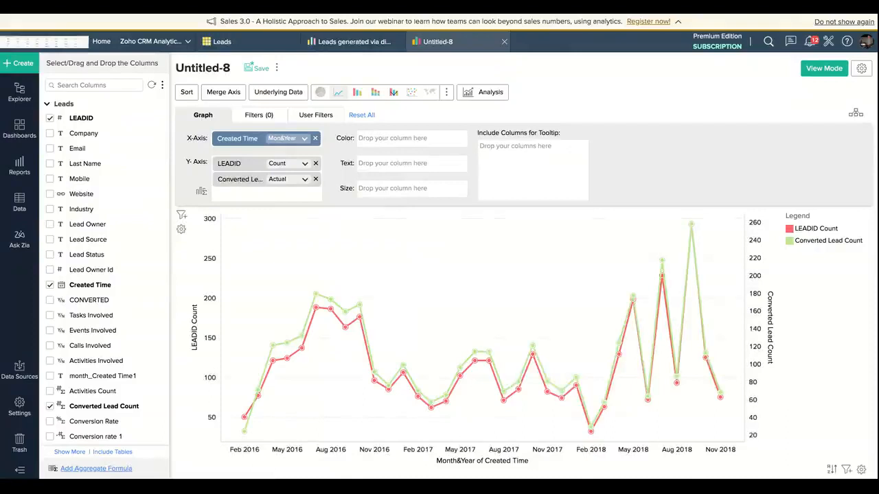
- Merge the chart's two Y-axes and change the line chart to a grouped bar chart
left_click(239, 93)
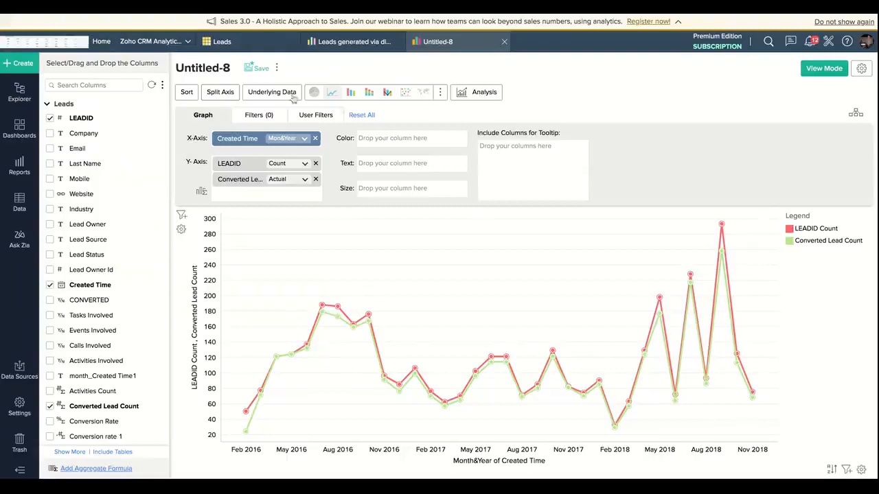
left_click(351, 92)
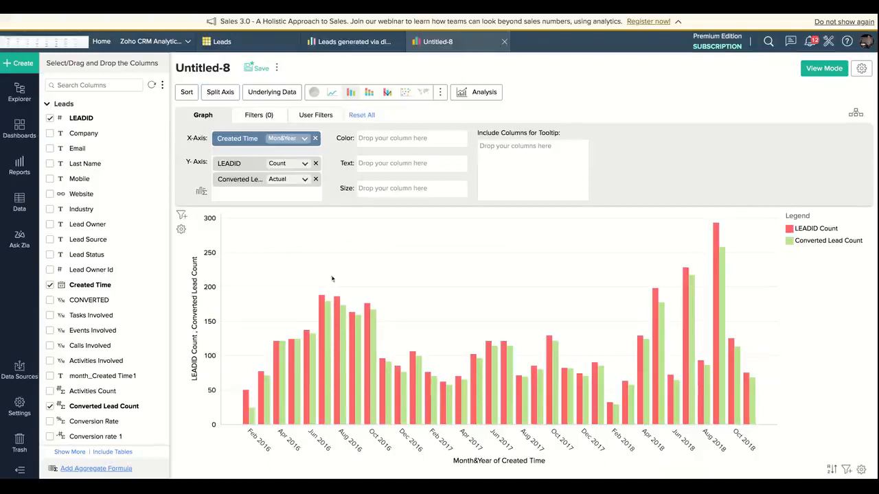
- View the underlying data of one mid-2016 bar, then look at the saved pie chart of leads by source
left_click(321, 311)
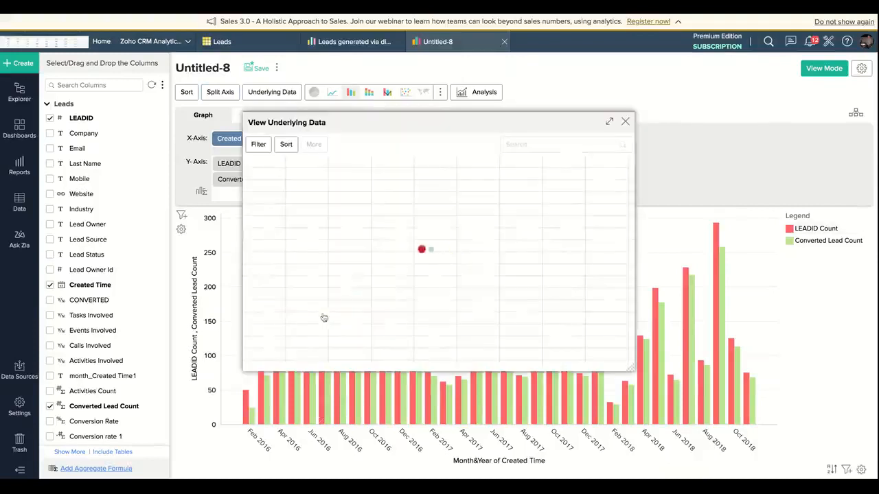
left_click(625, 122)
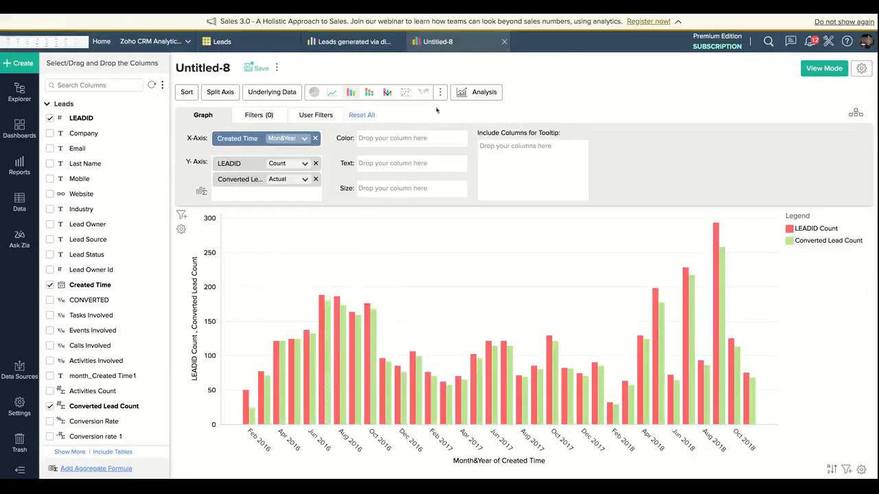
left_click(367, 44)
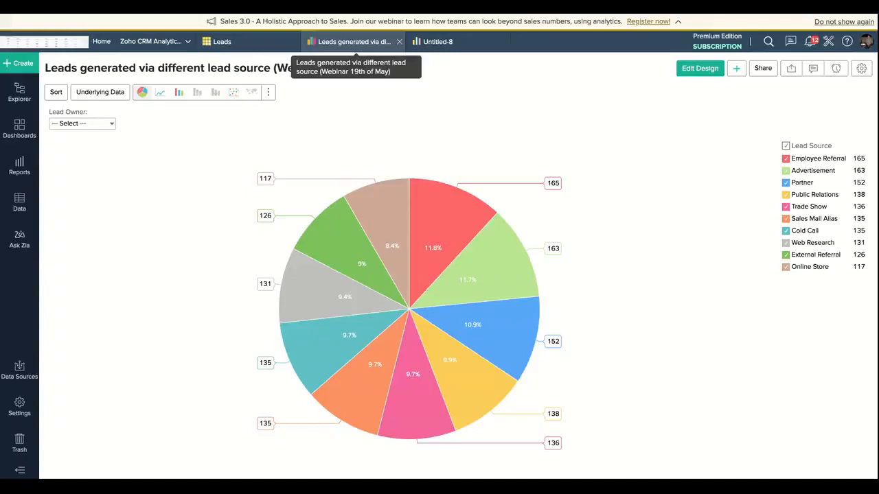
- Filter the Untitled-8 chart to Created Time year 2018 and inspect the May 2018 total and converted lead bars
left_click(439, 42)
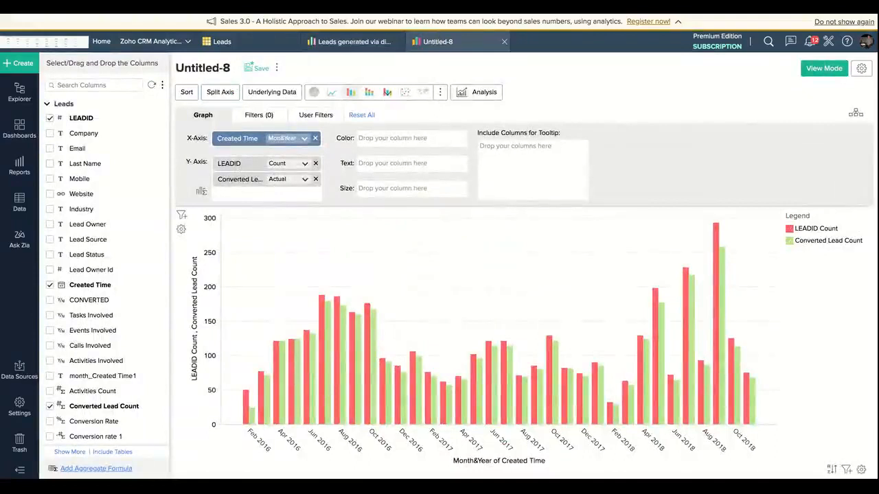
left_click(259, 114)
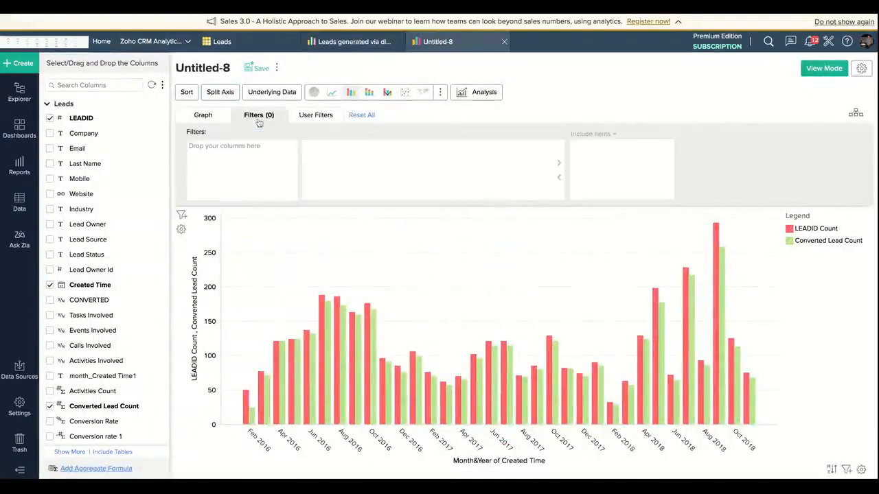
left_click_drag(92, 285, 243, 173)
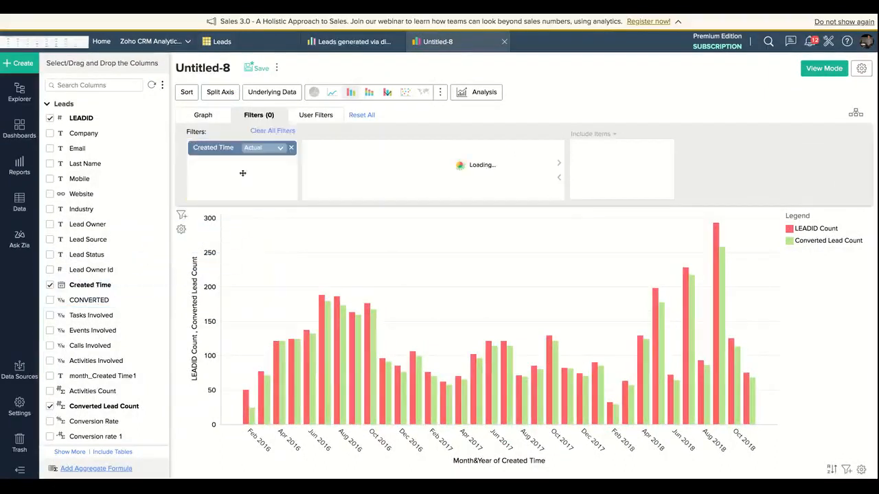
left_click(310, 145)
left_click(310, 160)
left_click(400, 210)
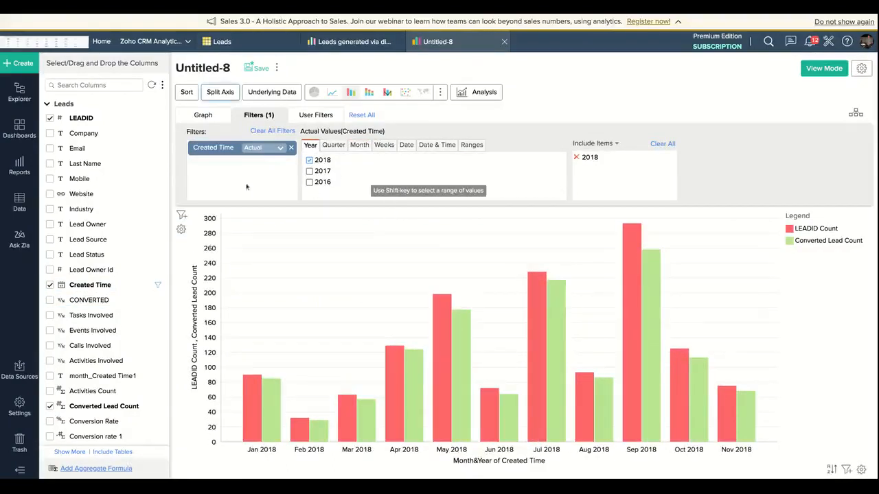
left_click(218, 121)
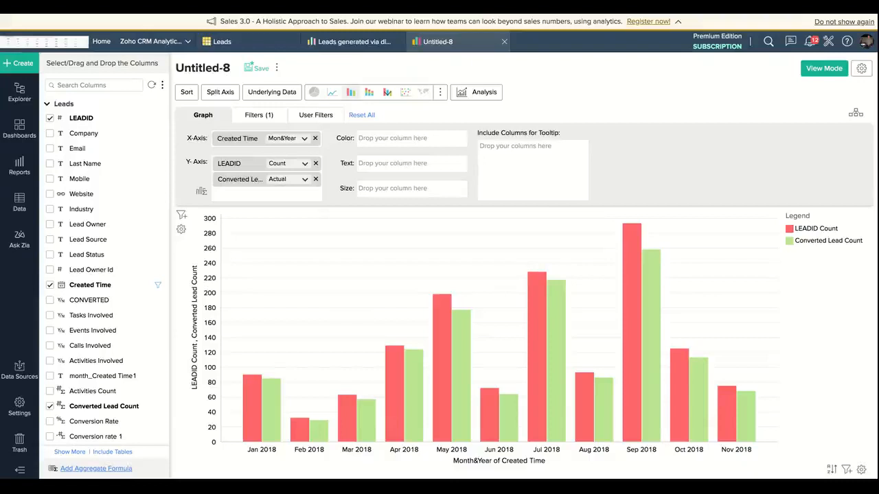
mouse_move(441, 323)
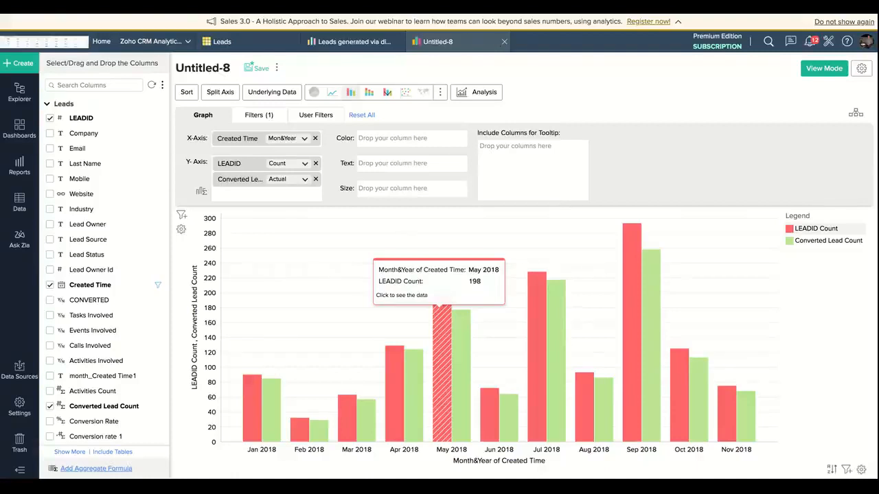
mouse_move(463, 335)
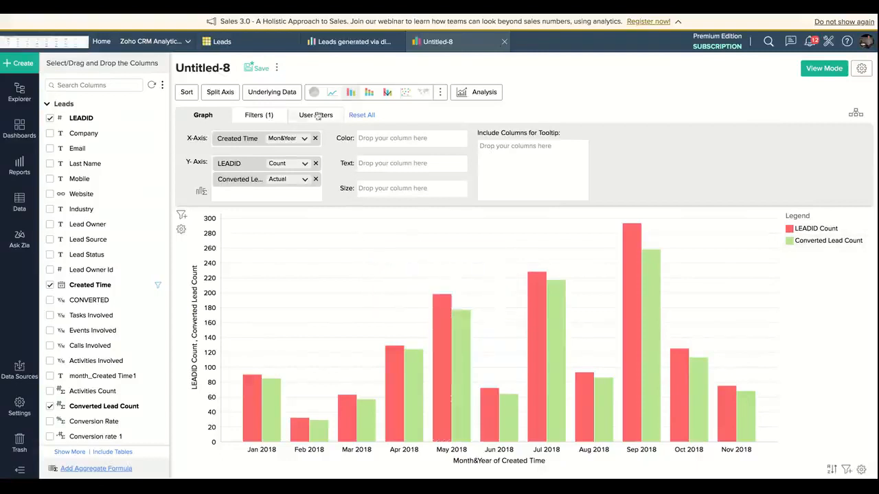
- Save the chart as "Lead to deal conversion report (Webinar May 19)" in the Zoho CRM Modules (Data) folder
left_click(260, 68)
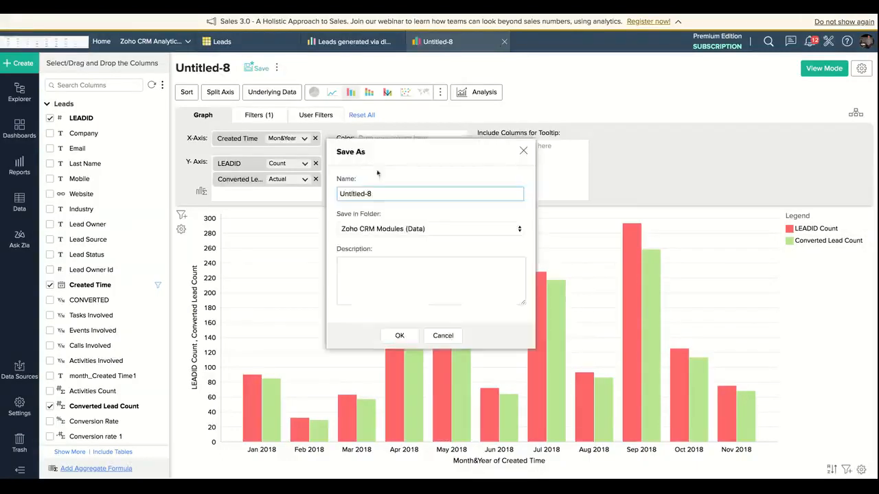
triple_click(377, 193)
key("BackSpace")
type("Lead to deak")
key("BackSpace")
type("l repor")
key("BackSpace")
key("BackSpace")
key("BackSpace")
key("BackSpace")
key("BackSpace")
type("conversion report (")
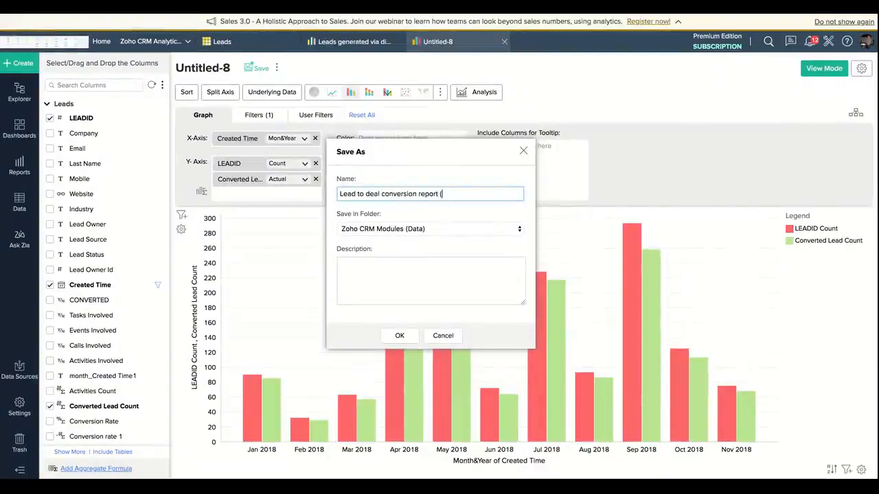
type("WEbinar")
left_click(454, 193)
key("BackSpace")
type("e")
left_click(495, 193)
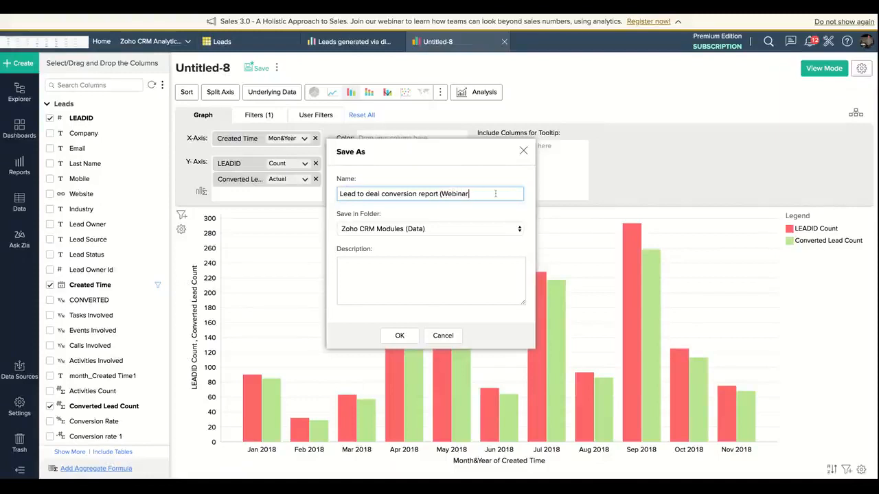
type("May 19)")
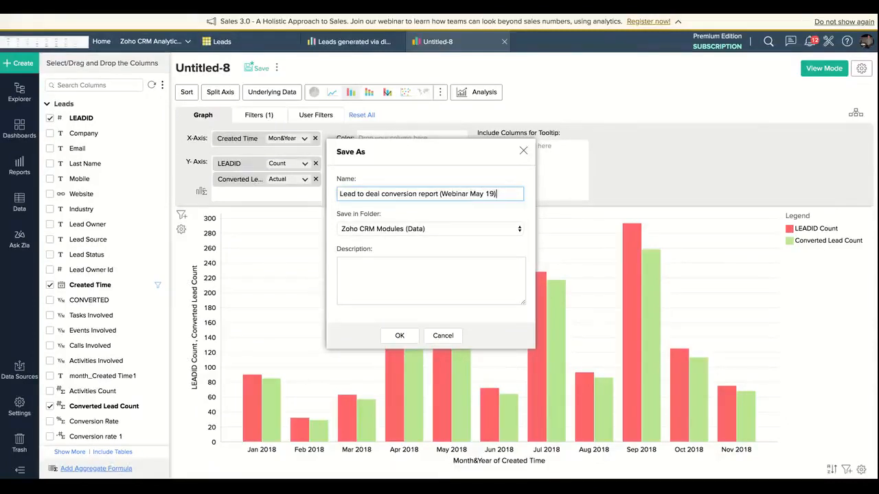
left_click(473, 232)
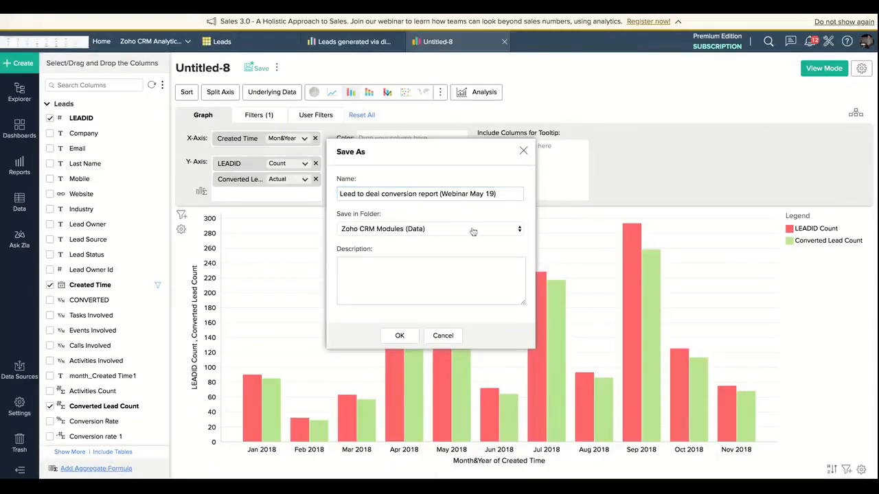
left_click(473, 233)
left_click(400, 335)
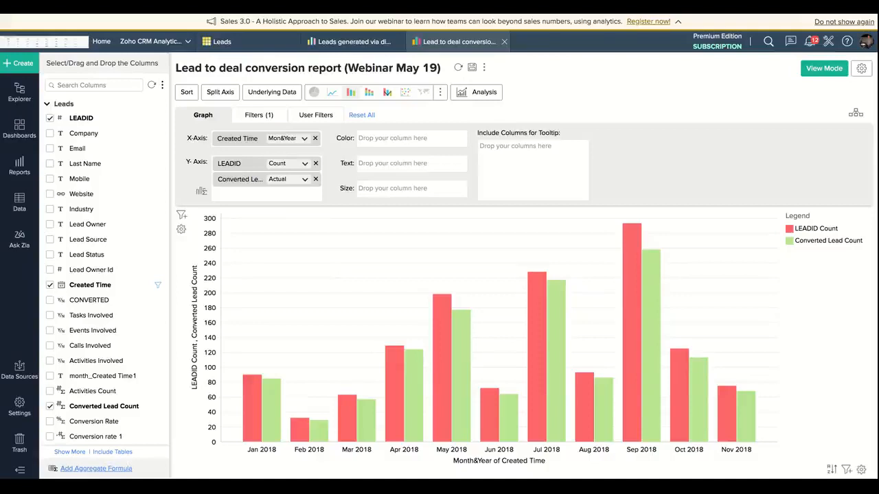
- Add 5-month forecasts for LEADID count and Converted Lead Count to the chart, ignoring the last 1 month of data
left_click(469, 96)
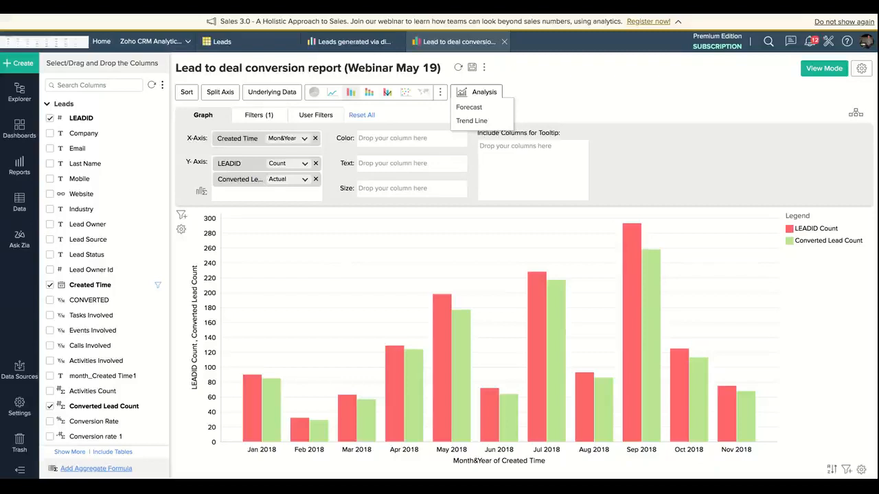
left_click(474, 92)
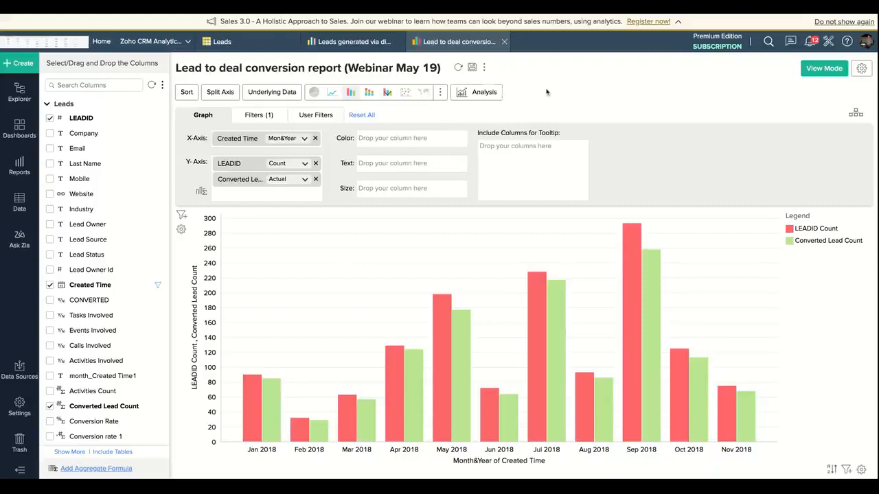
left_click(469, 94)
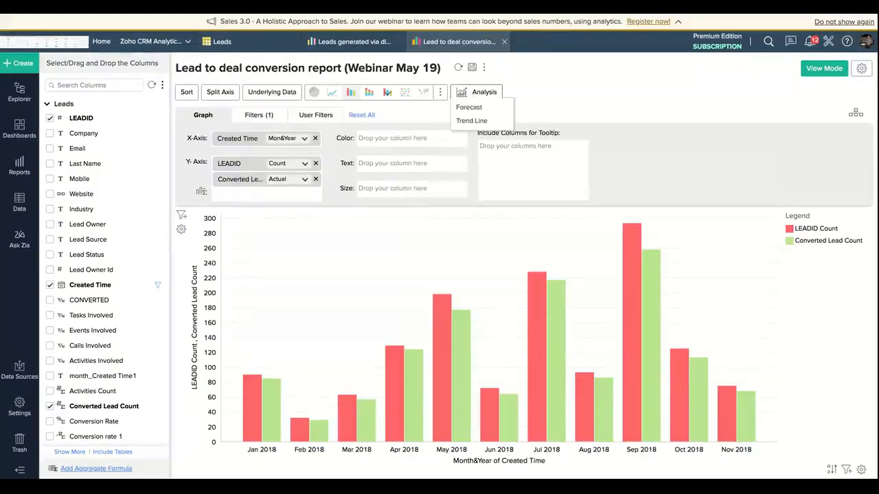
left_click(487, 112)
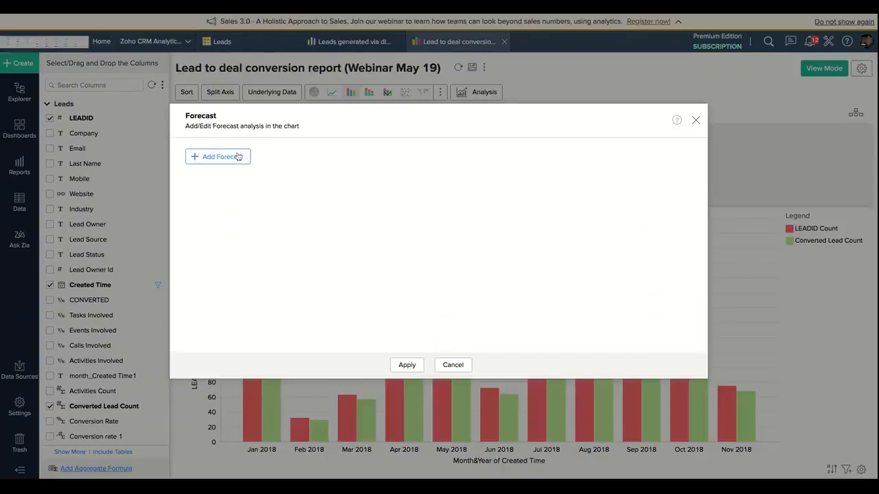
left_click(238, 157)
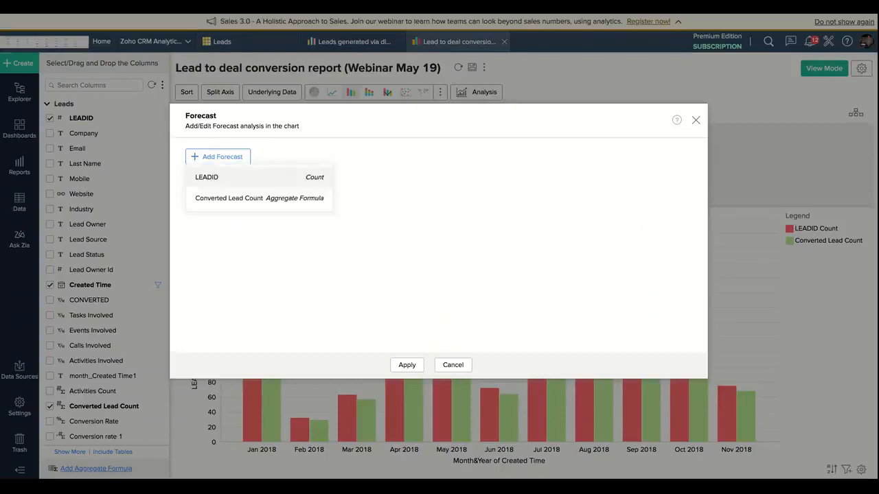
left_click(231, 177)
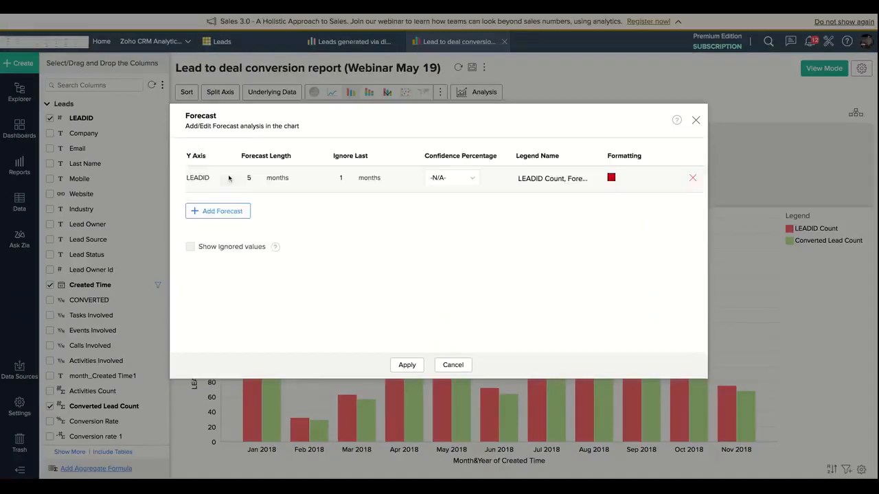
left_click(226, 213)
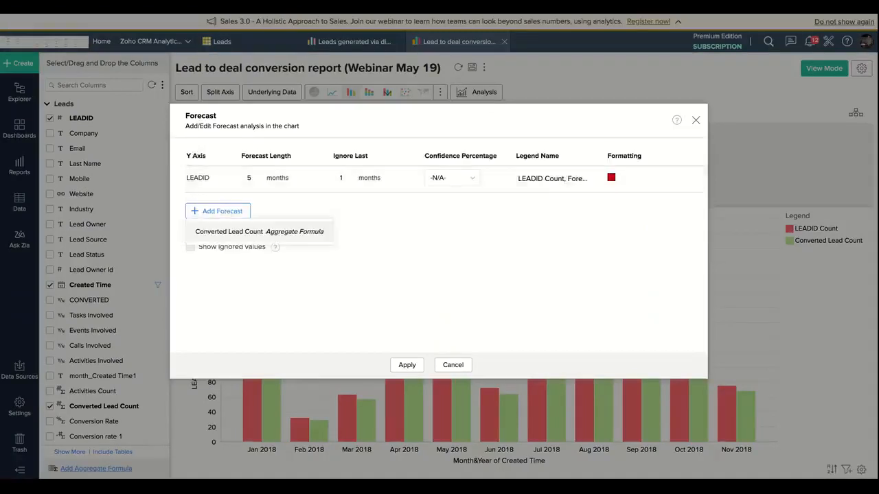
left_click(223, 233)
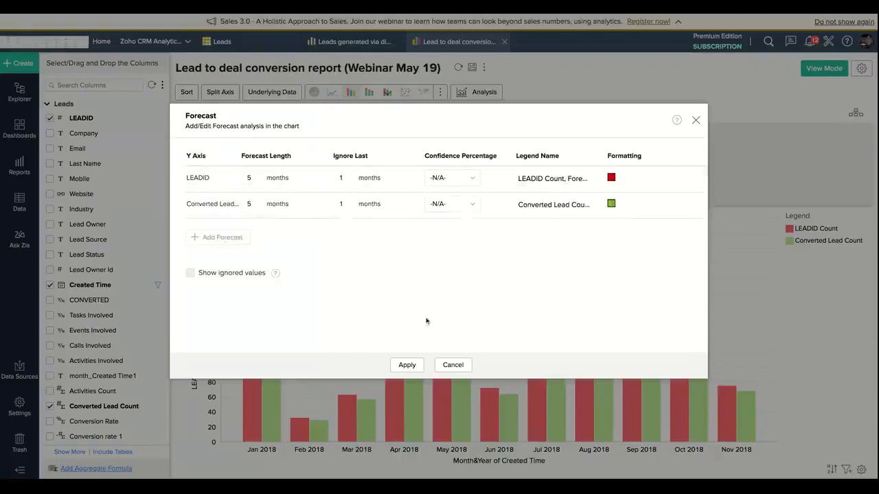
left_click(408, 366)
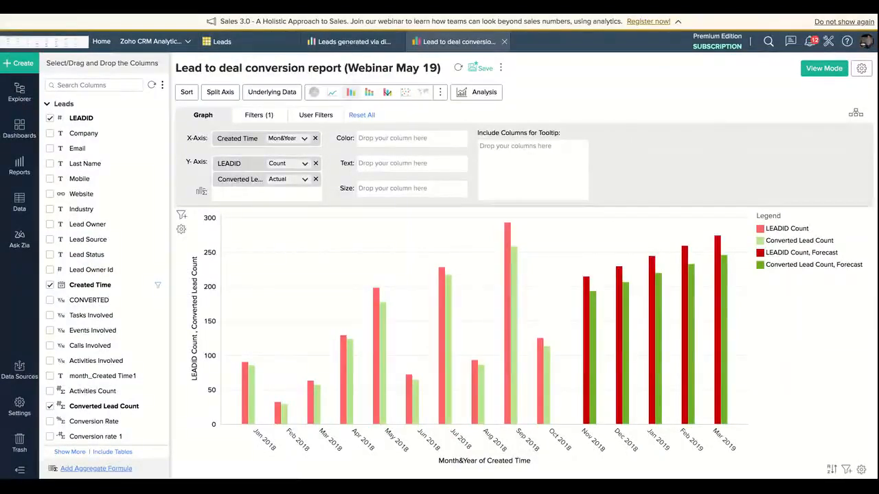
- Inspect the November 2018 forecast, save the report and switch it to view mode
mouse_move(587, 377)
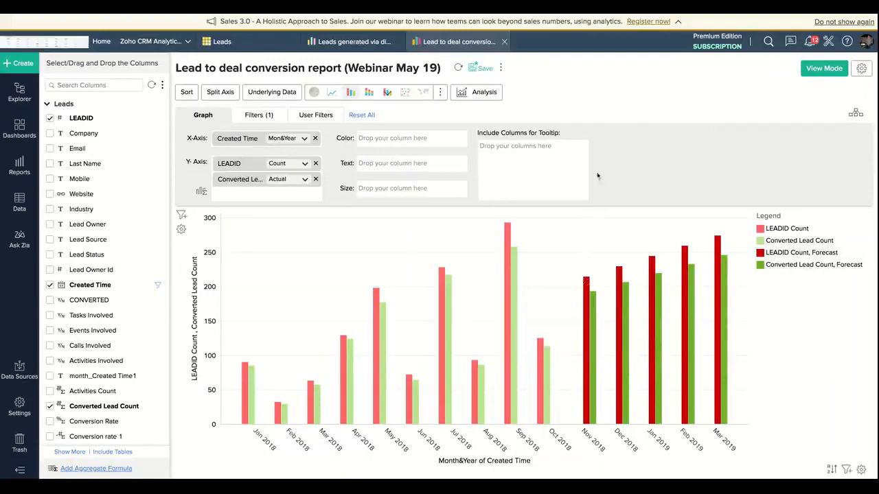
left_click(485, 69)
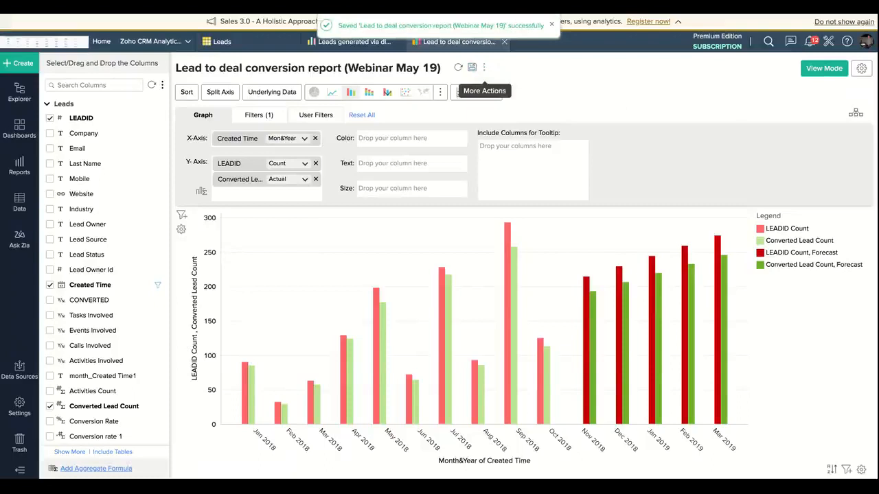
left_click(824, 68)
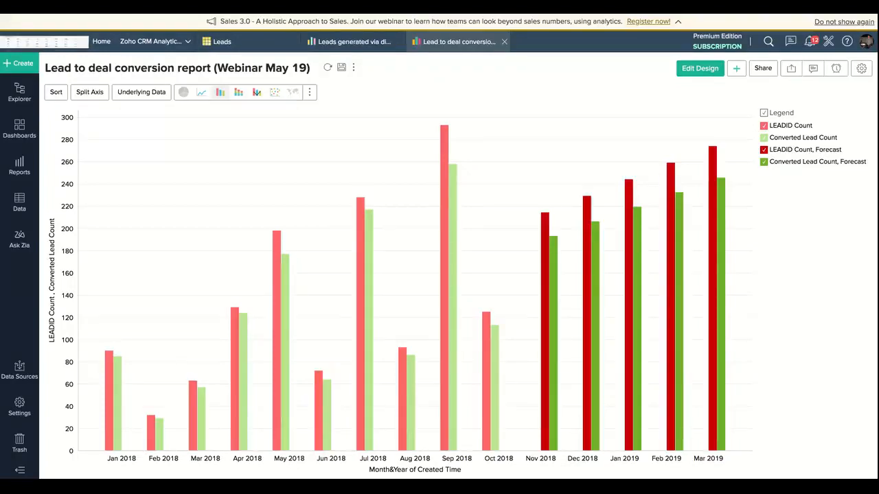
- View the underlying data of the September 2018 LEADID count bar, look through the records and close them
mouse_move(444, 152)
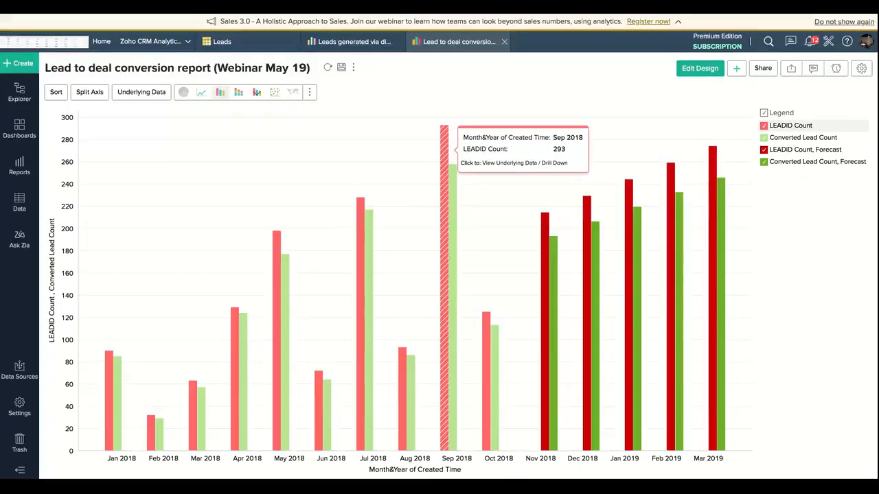
left_click(445, 152)
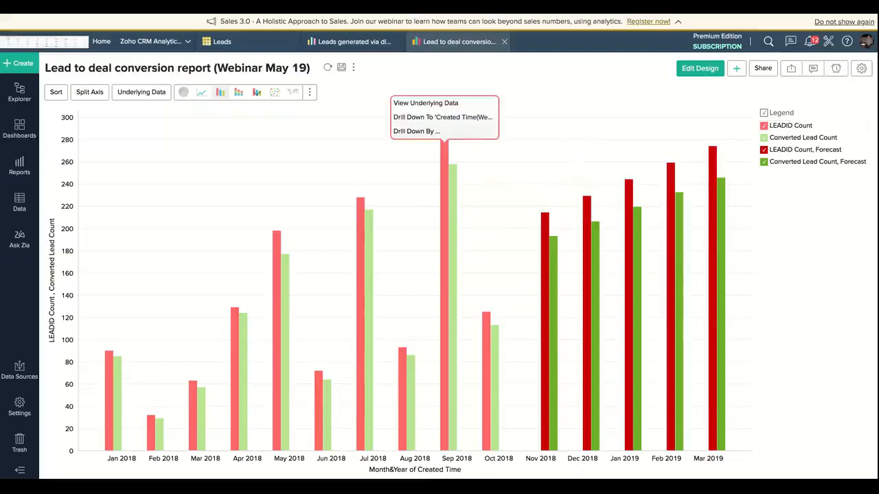
left_click(435, 104)
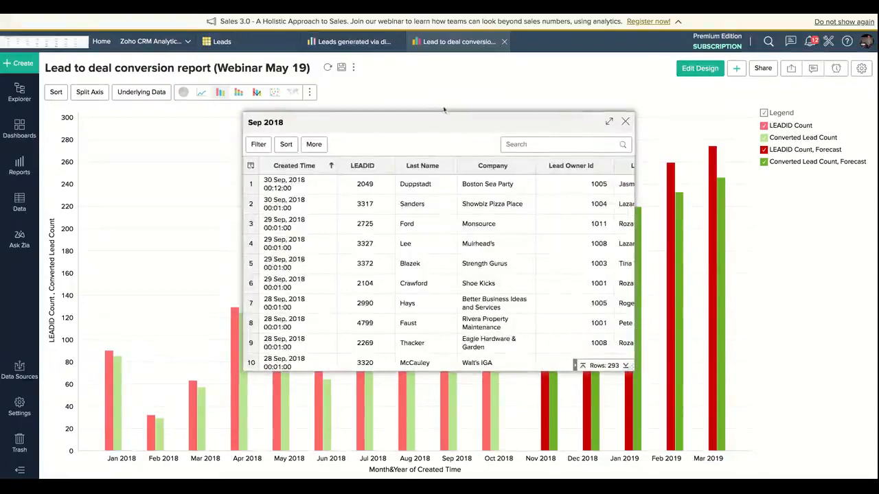
left_click_drag(439, 121, 437, 124)
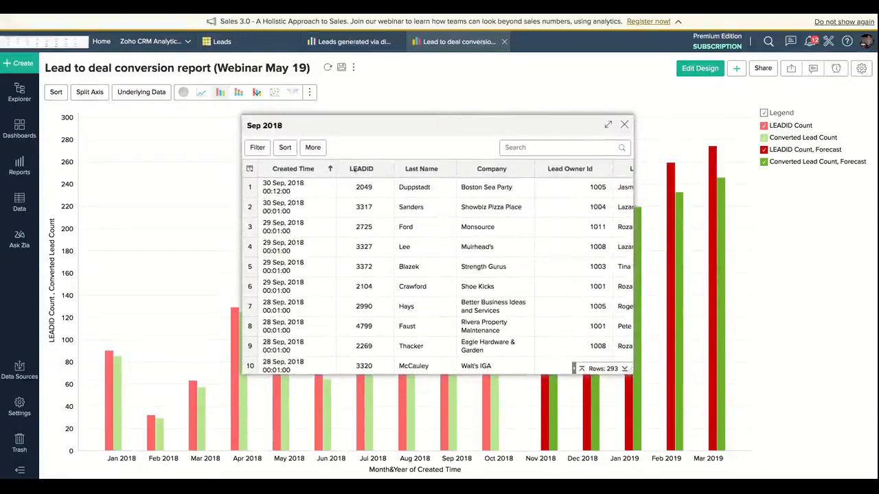
scroll(261, 224, "down", 3)
scroll(261, 223, "right", 2)
scroll(275, 227, "up", 3)
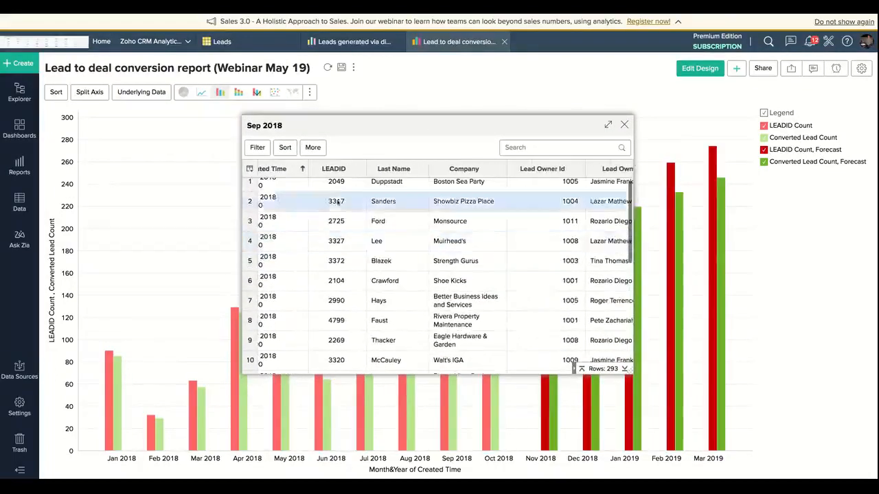
left_click(624, 124)
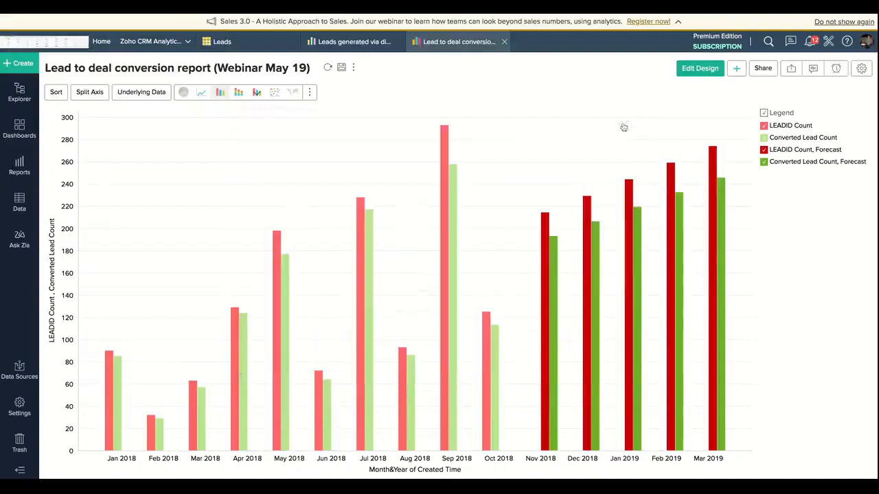
- Drill the September 2018 LEADID count down to weeks and week W36 down to full dates, then return to the weekly level
left_click(447, 150)
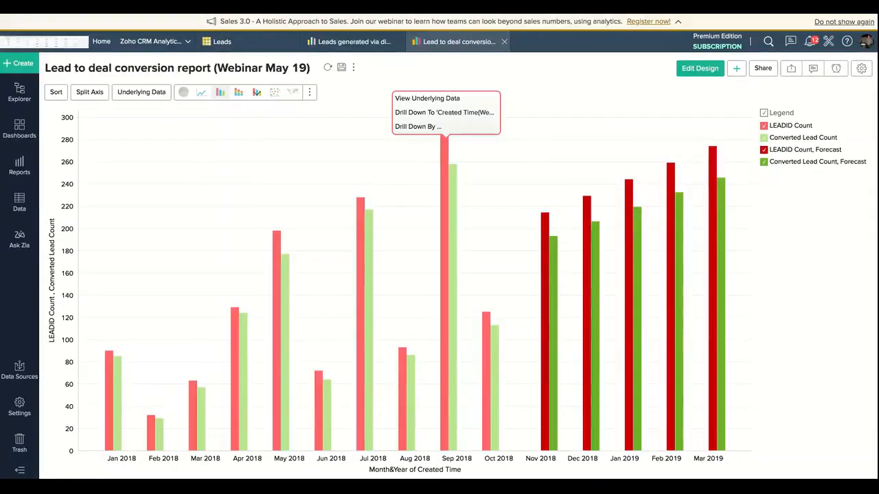
left_click(444, 113)
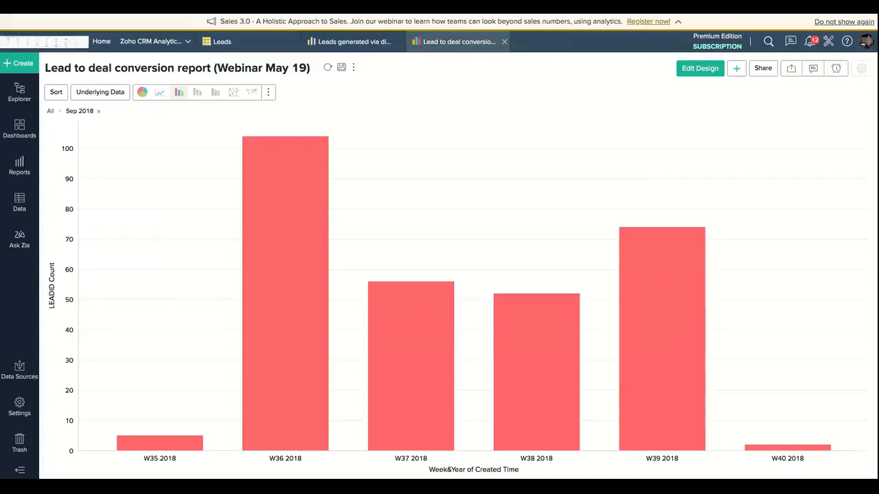
mouse_move(288, 174)
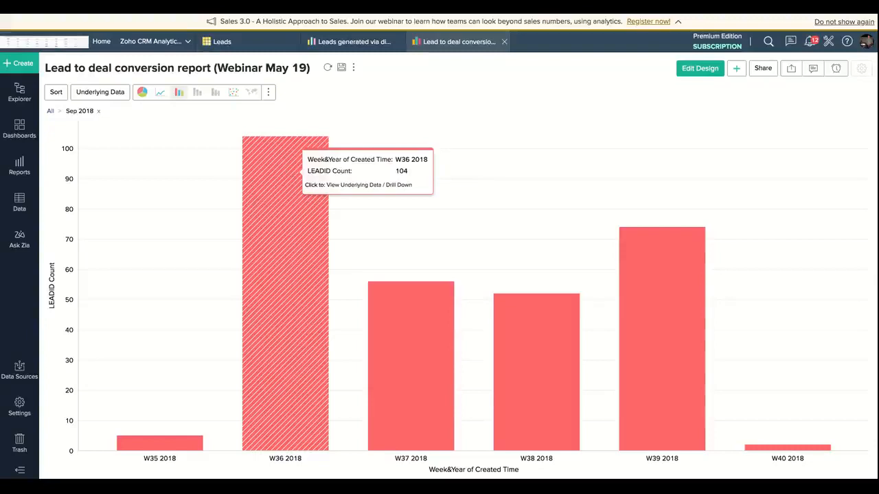
left_click(288, 172)
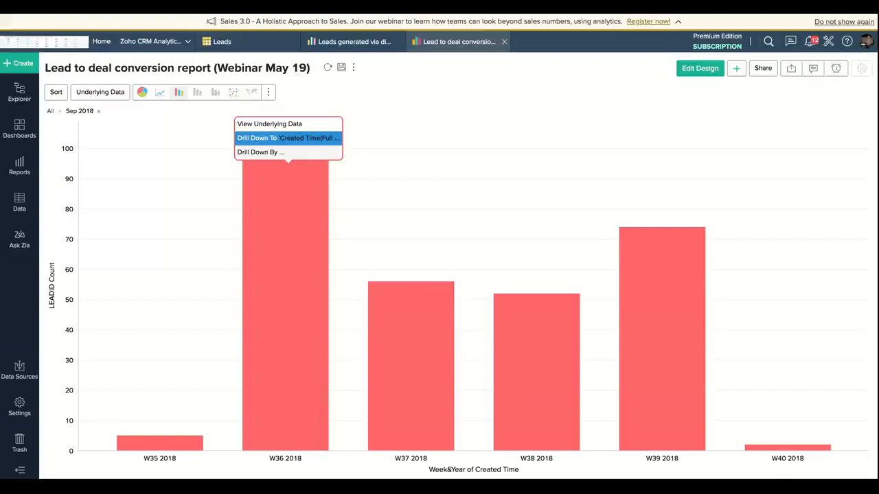
left_click(289, 138)
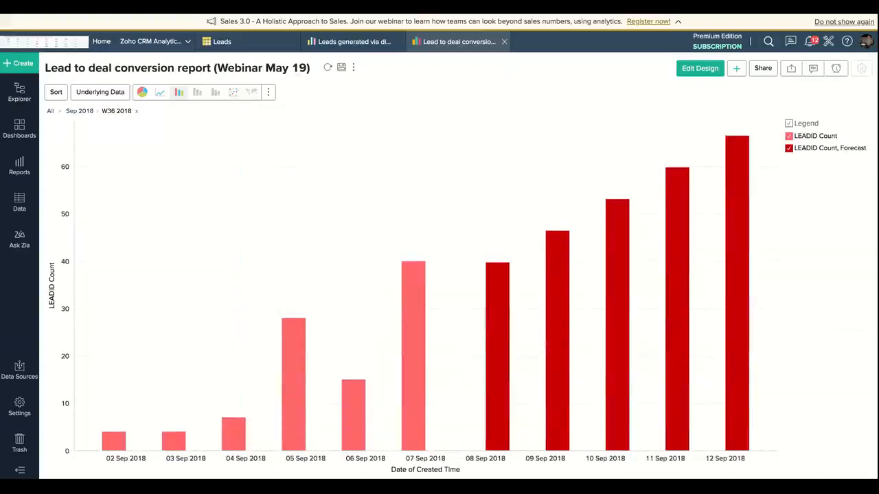
left_click(136, 111)
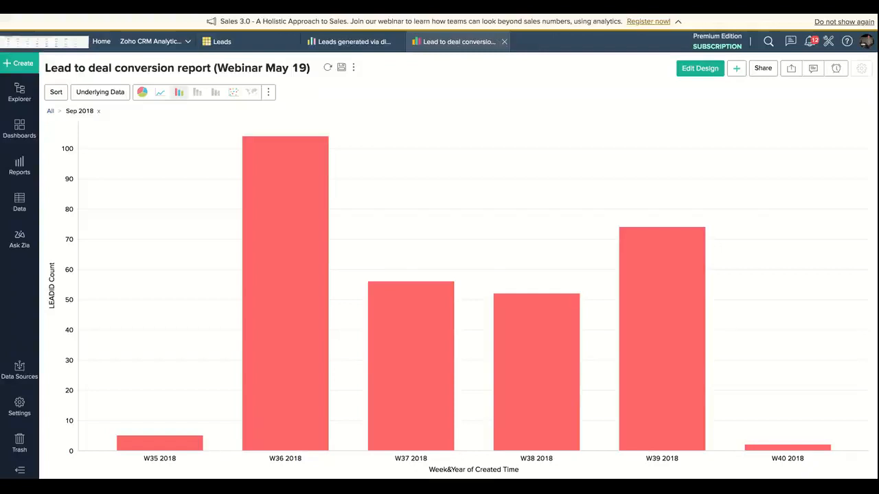
- Drill the W36 2018 LEADID count down by Lead Owner, then return to the full monthly chart
mouse_move(254, 205)
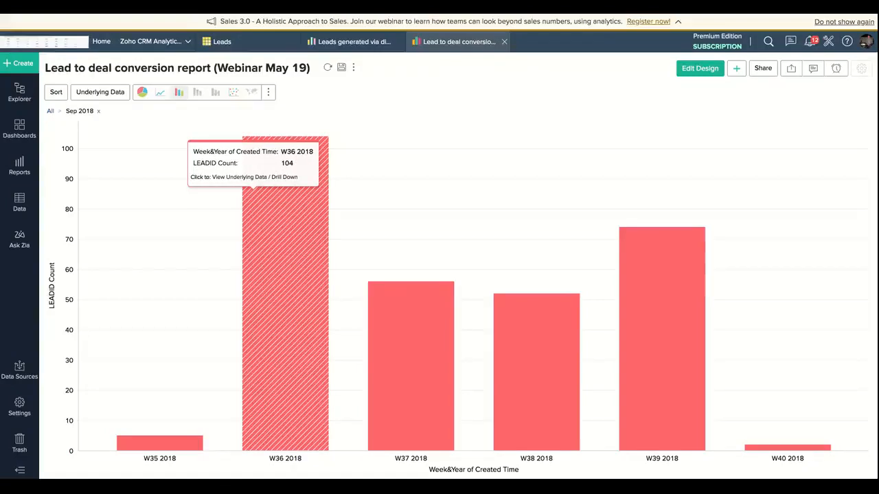
left_click(253, 193)
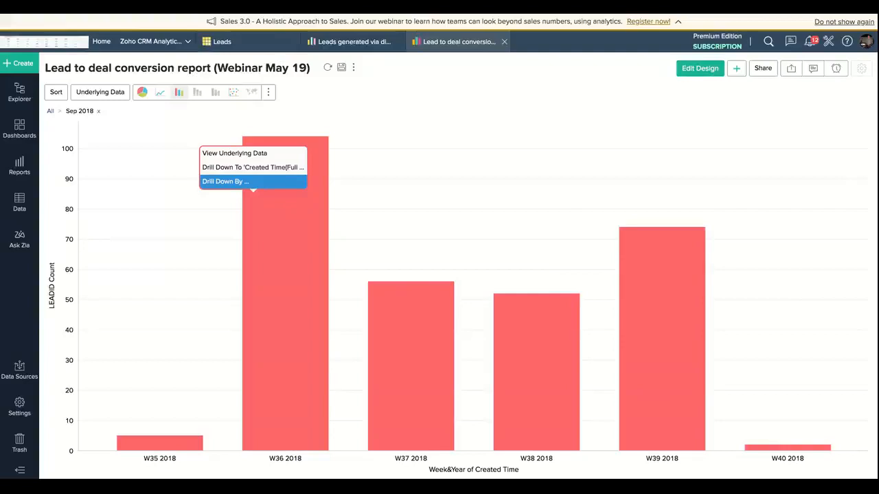
left_click(290, 221)
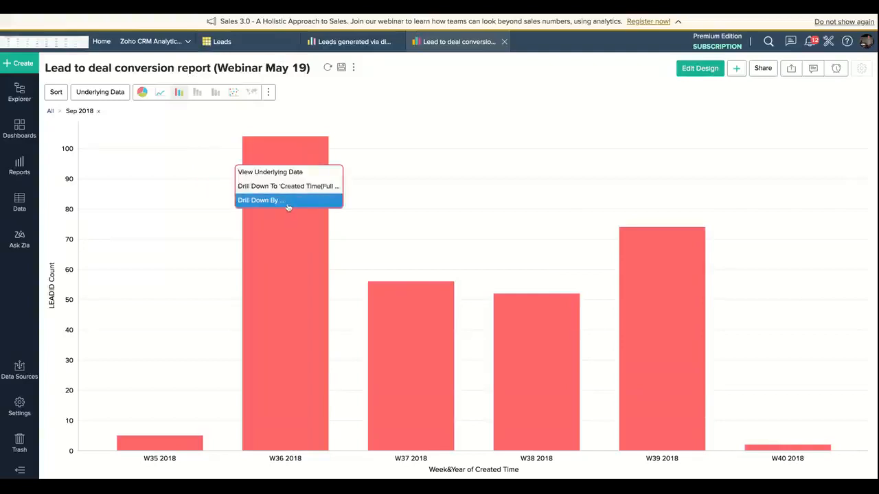
left_click(288, 200)
scroll(344, 329, "down", 3)
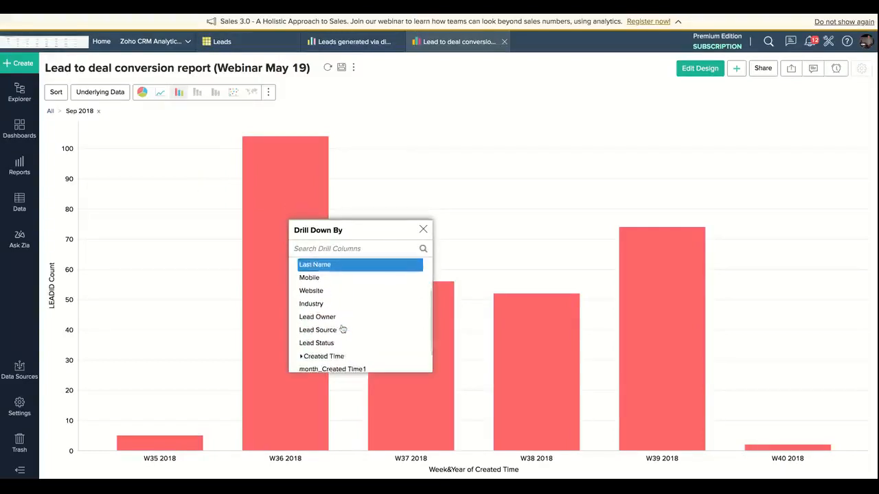
left_click(340, 317)
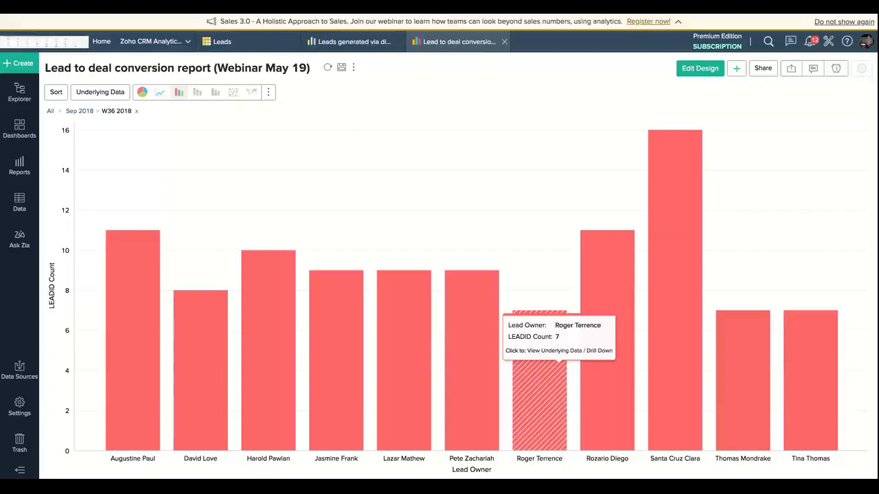
left_click(138, 114)
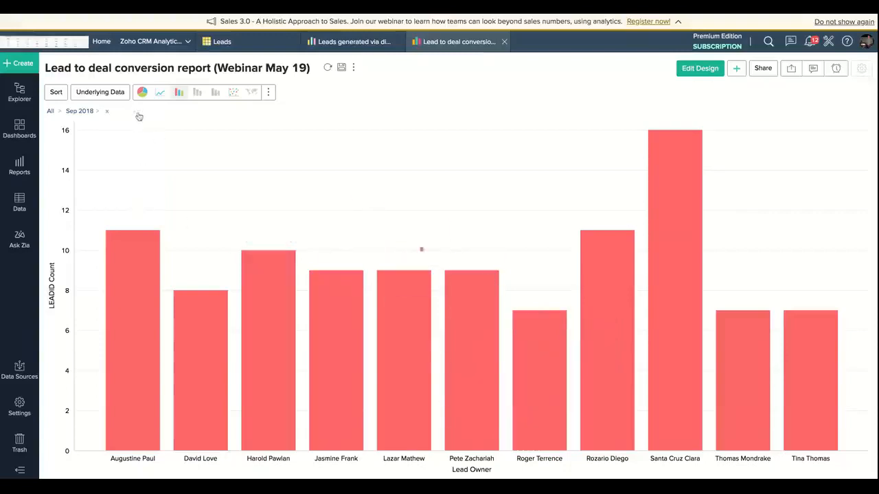
left_click(99, 114)
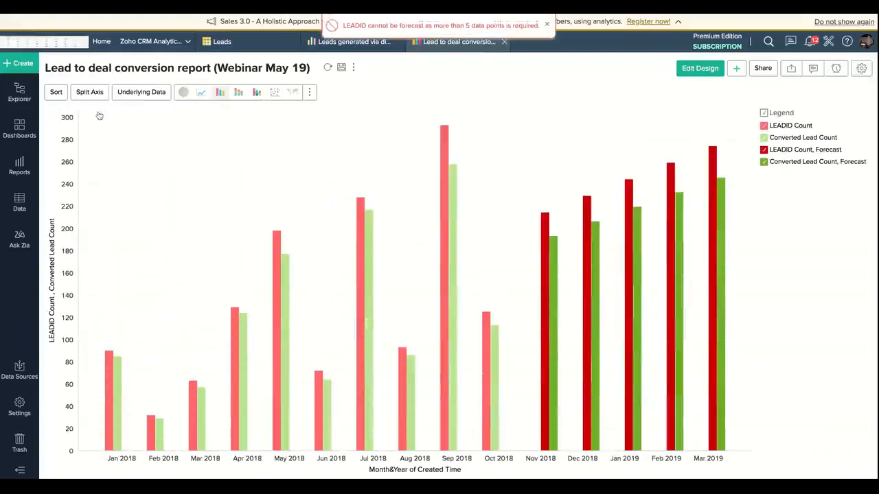
- Review the lead source pie chart and the lead to deal conversion report, then return to the Leads table
left_click(347, 46)
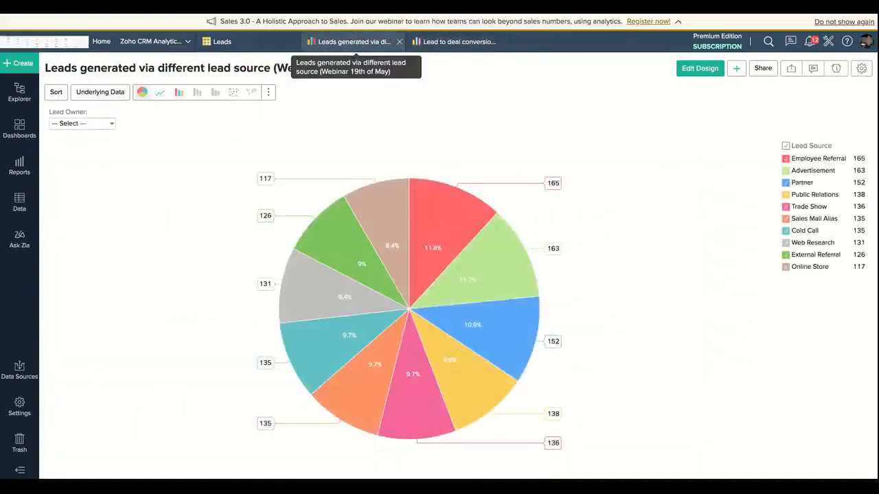
left_click(461, 44)
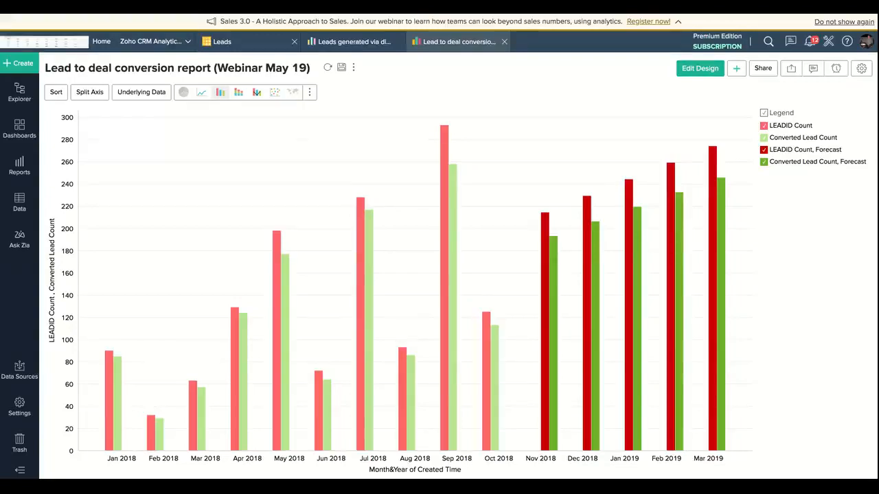
left_click(221, 41)
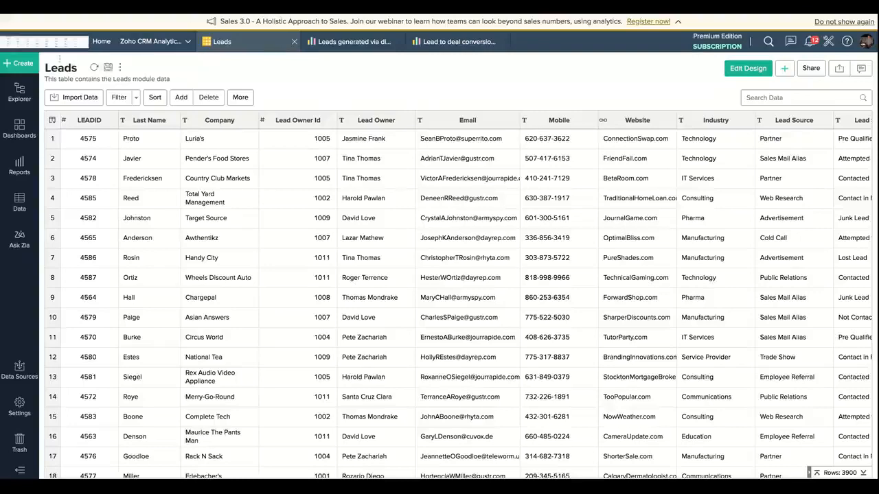
- Create a new pivot view with Leads as the base table
left_click(17, 67)
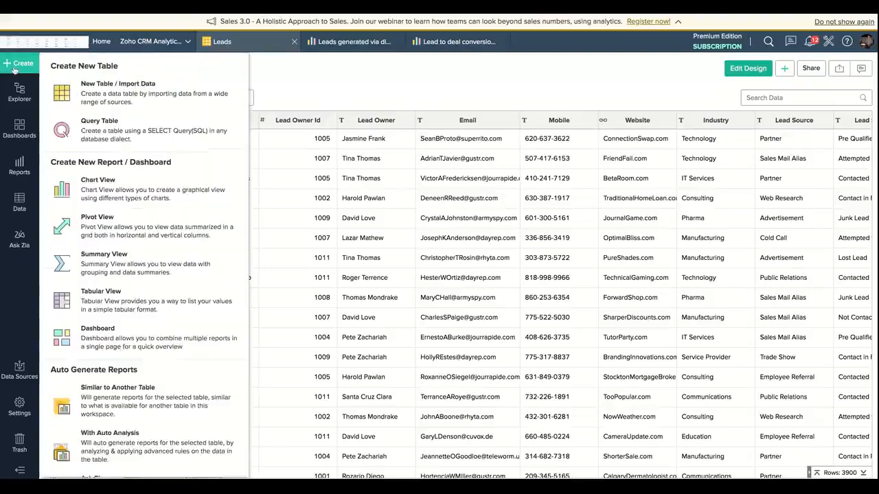
left_click(93, 222)
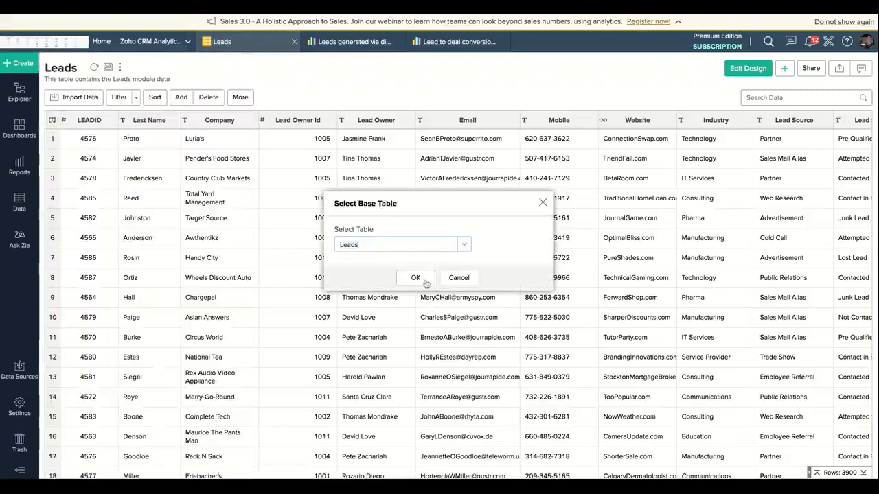
left_click(416, 278)
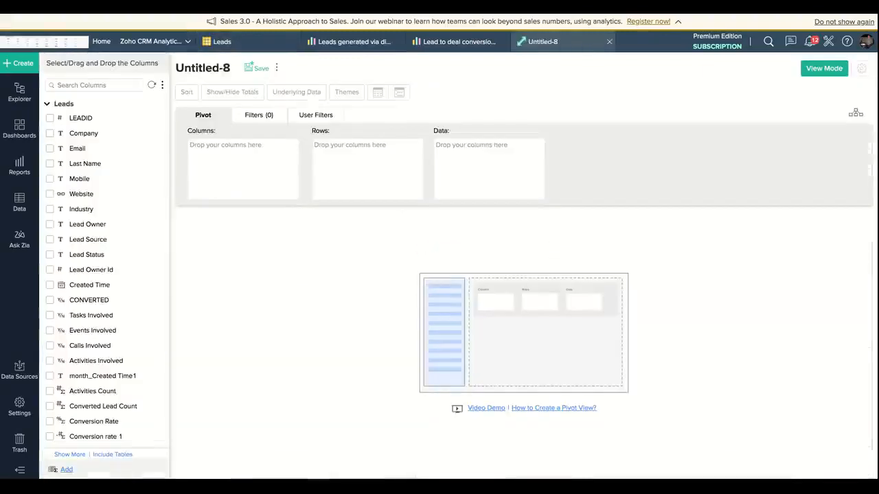
- Set Lead Owner as the pivot's rows and LEADID, aggregated as Count, as its data
scroll(157, 290, "down", 3)
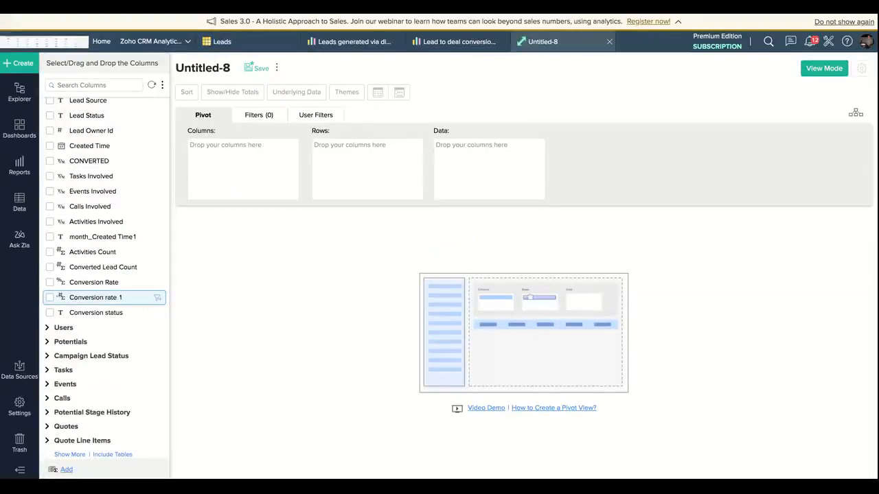
scroll(157, 298, "up", 3)
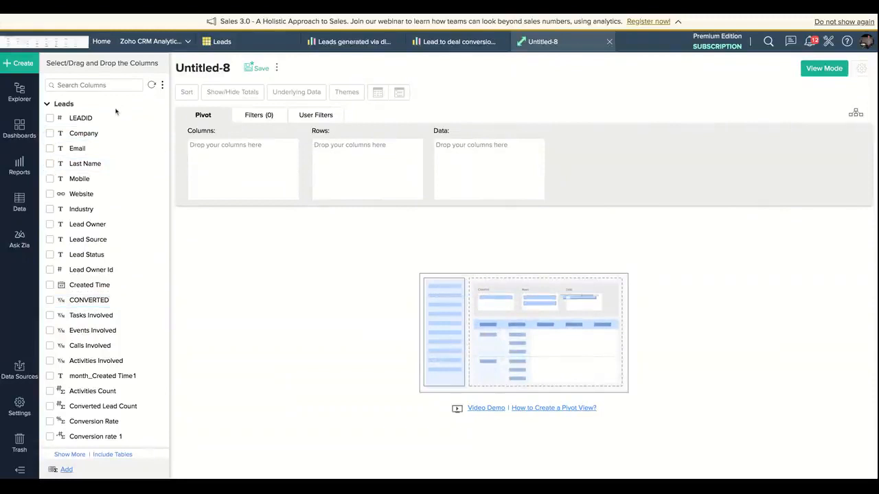
left_click_drag(82, 224, 357, 165)
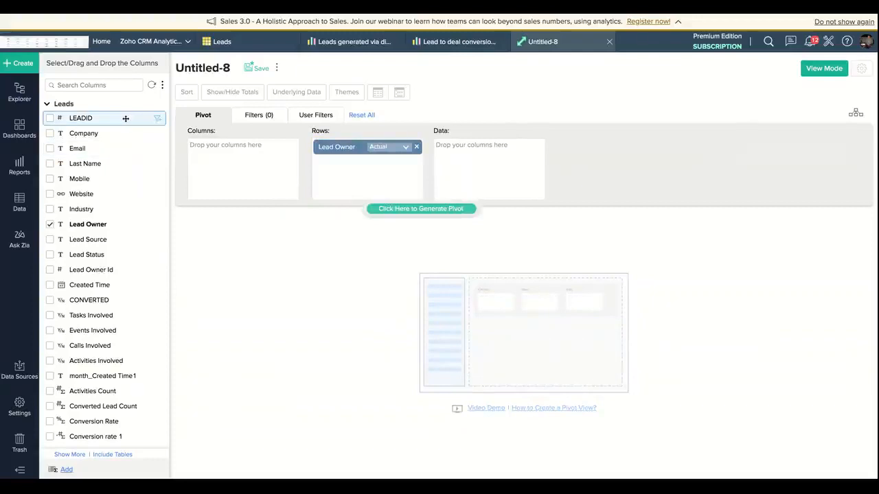
left_click_drag(81, 118, 474, 182)
left_click(526, 147)
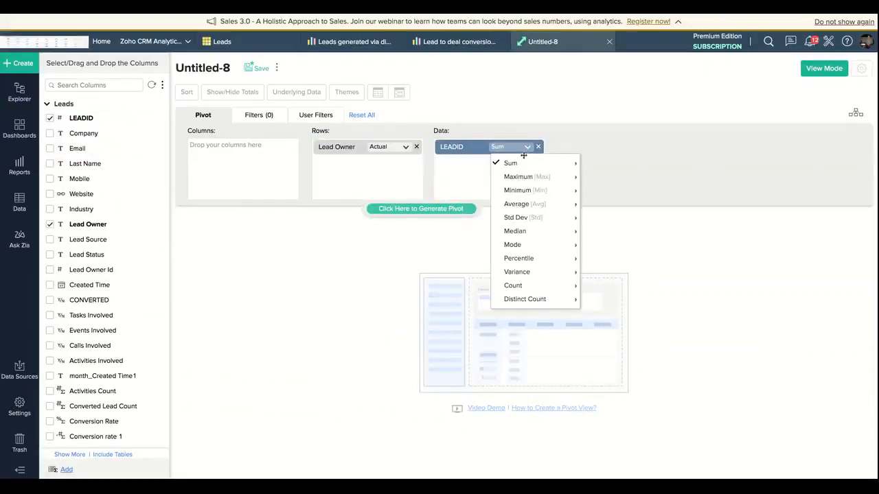
left_click(509, 287)
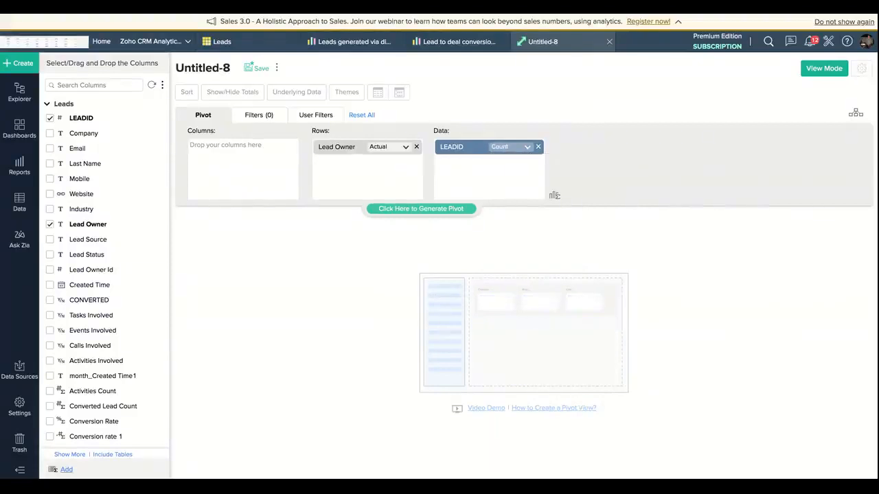
- Search the columns for "won", check the Won Deals Count formula without changing it, and add that column to the pivot's data
left_click(118, 84)
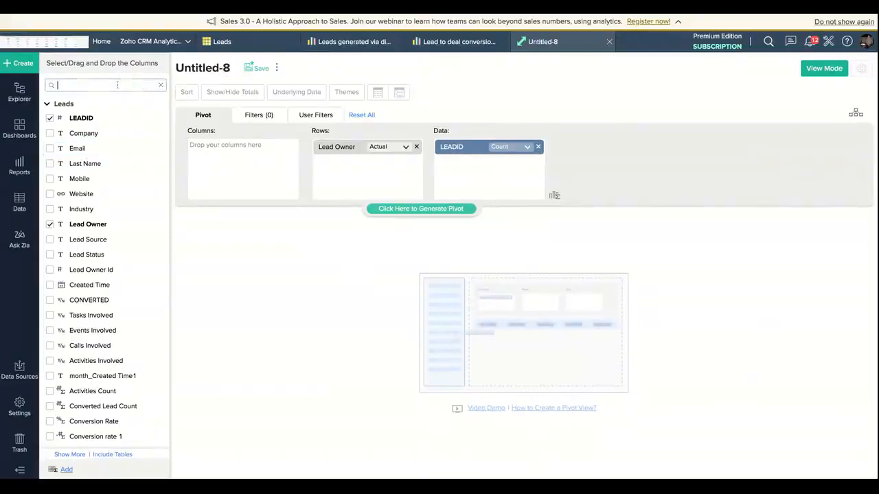
type("wq")
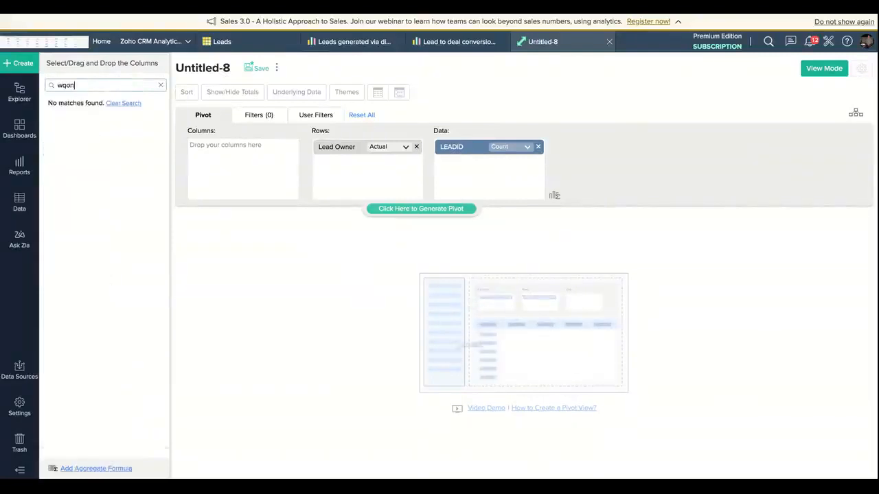
key("BackSpace")
type("on")
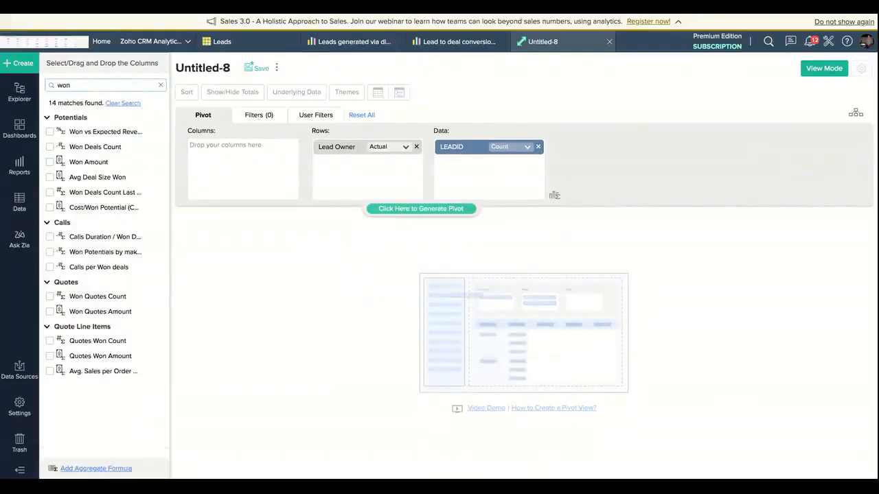
right_click(148, 153)
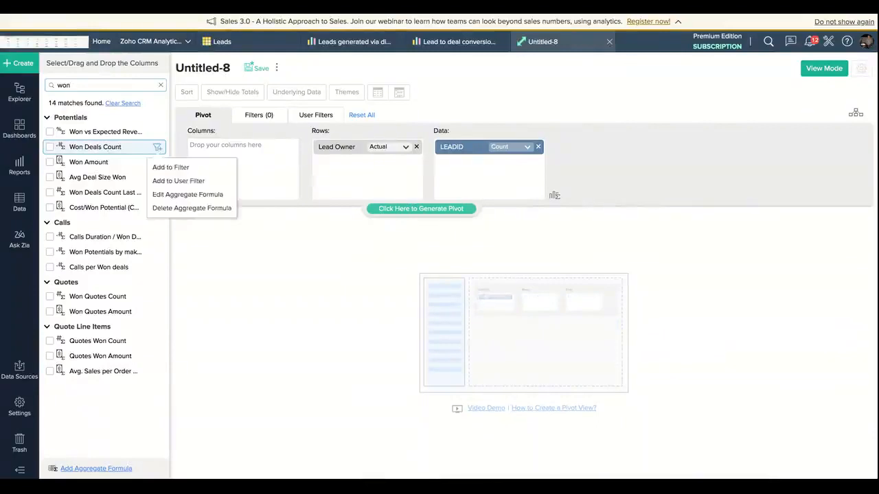
left_click(181, 195)
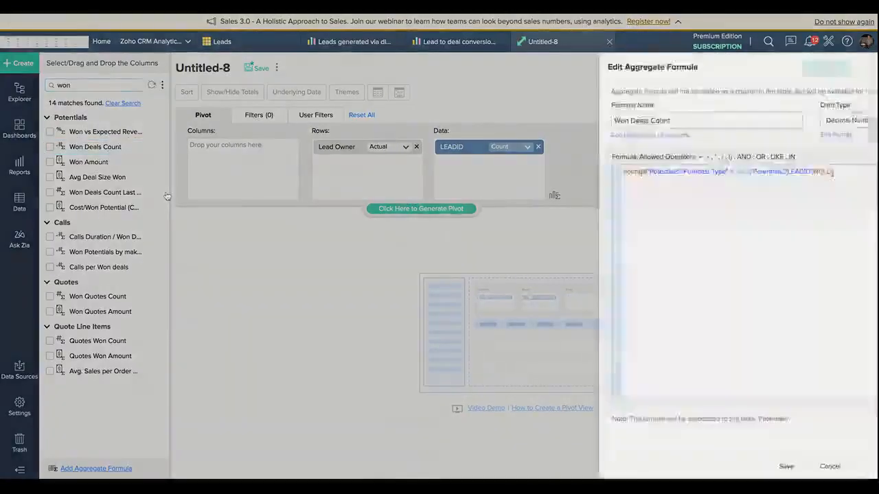
key("ctrl+a")
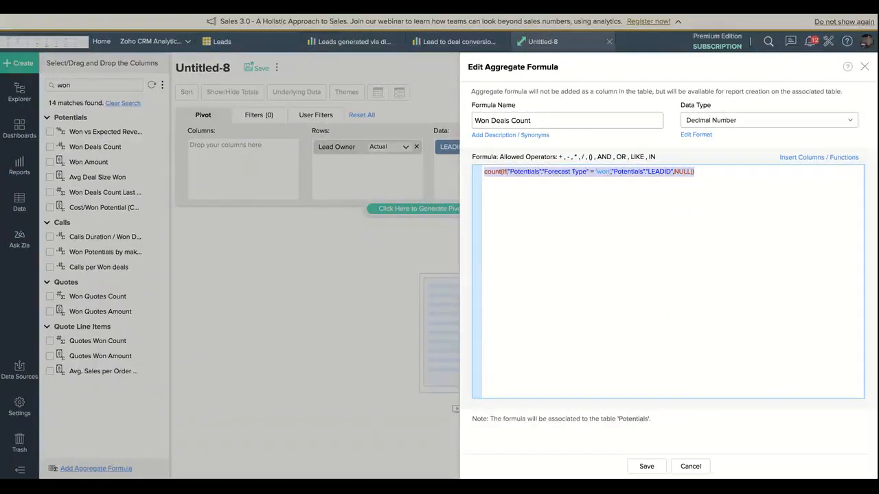
left_click(864, 67)
left_click_drag(131, 148, 480, 181)
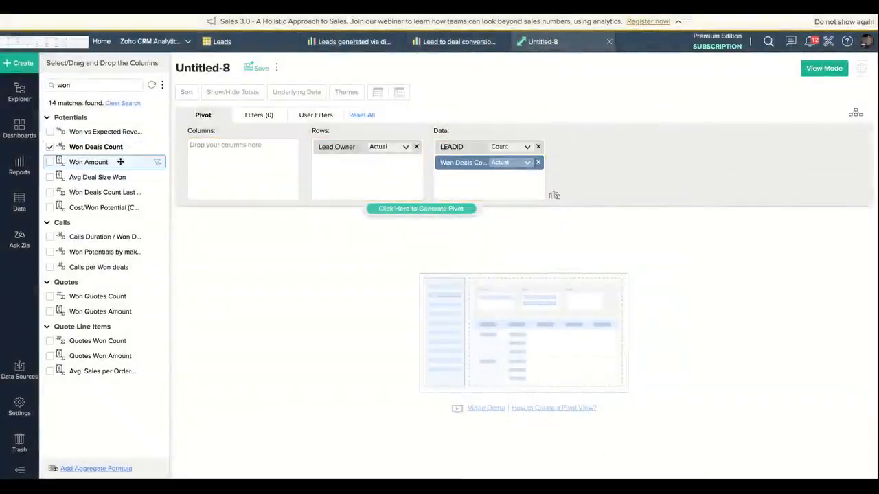
- Check the Won Amount formula without changing it and add that column to the pivot's data
left_click(157, 162)
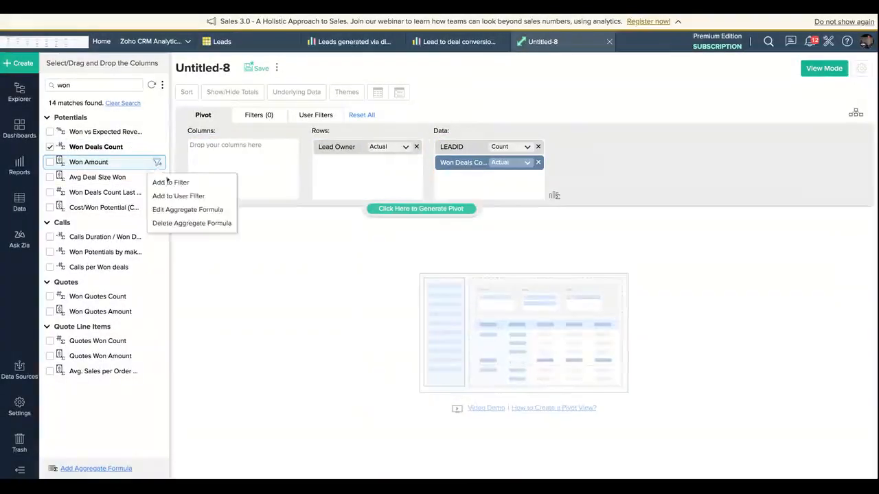
left_click(177, 210)
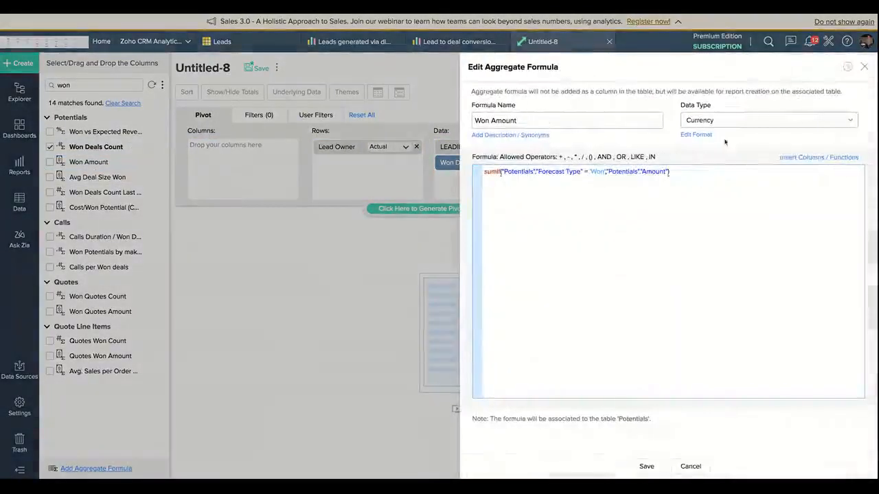
left_click(864, 67)
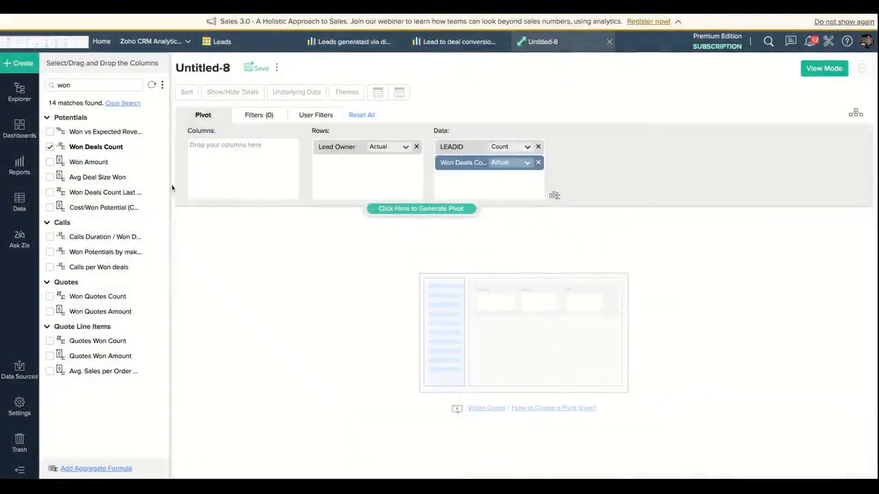
double_click(111, 161)
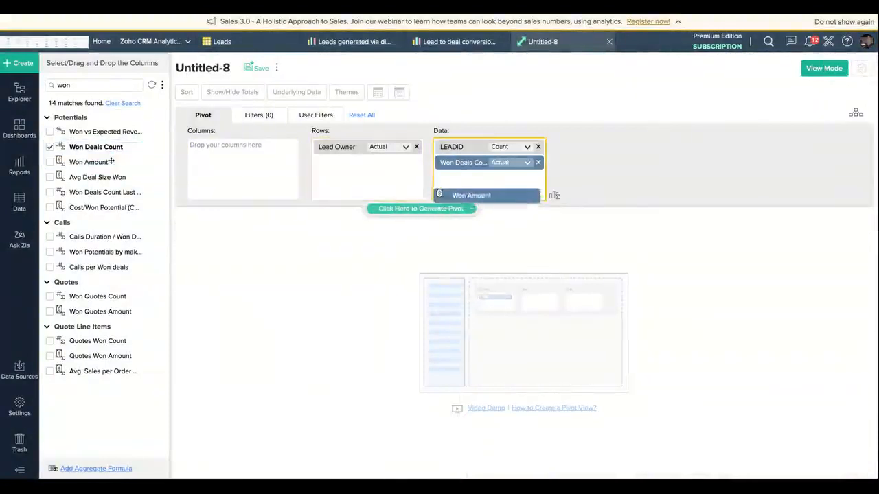
- Open the Won vs Expected Revenue % aggregate formula, examine its criteria and expected-revenue divisor, and close it without changes
left_click(157, 134)
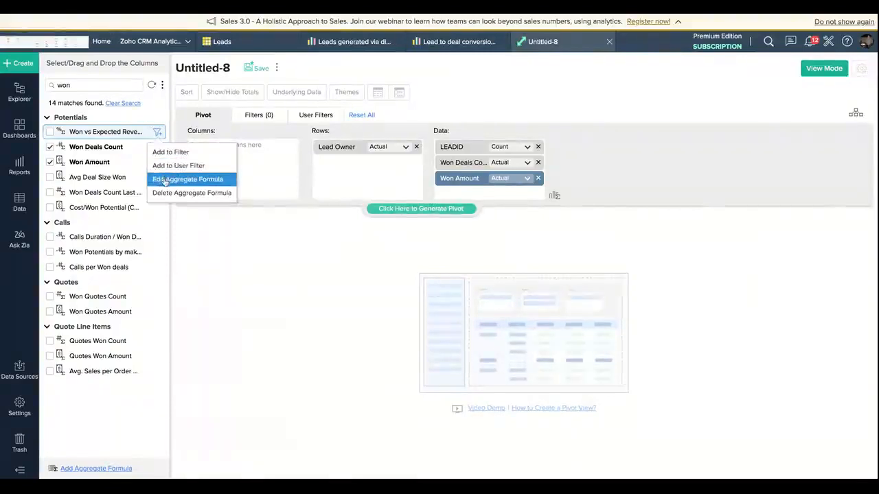
left_click(165, 180)
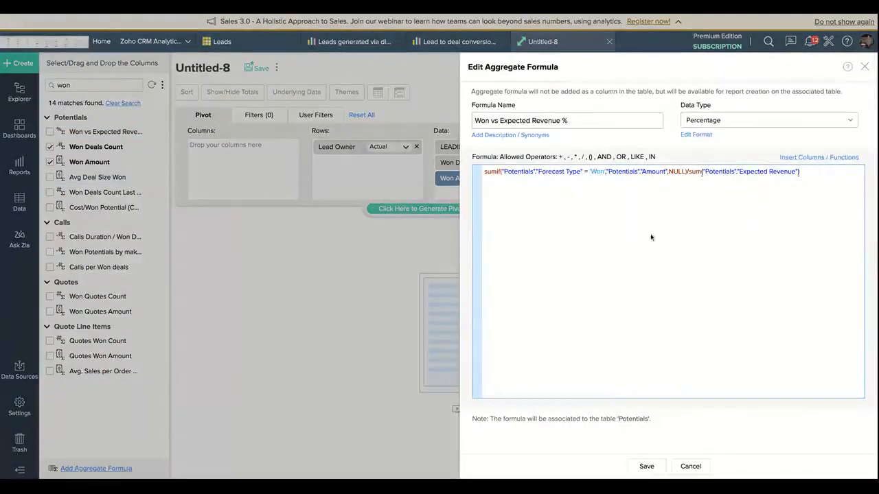
left_click(814, 171)
key("ctrl+a")
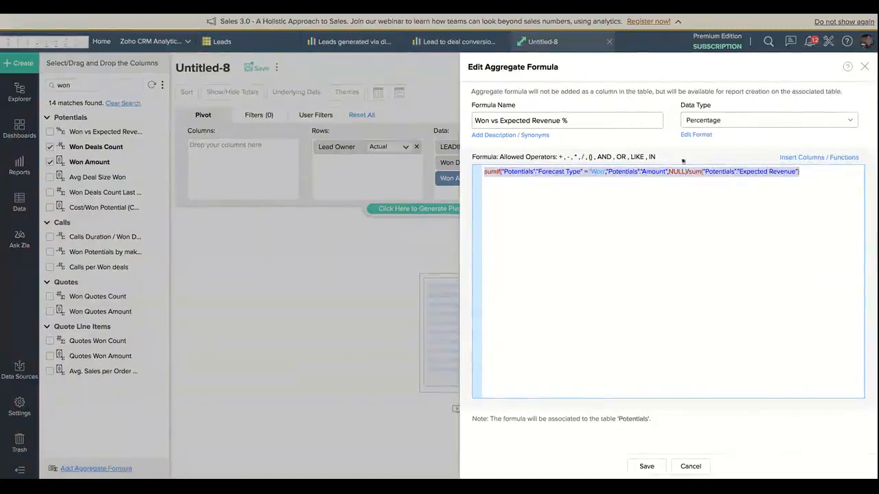
left_click(579, 202)
left_click_drag(536, 172, 582, 172)
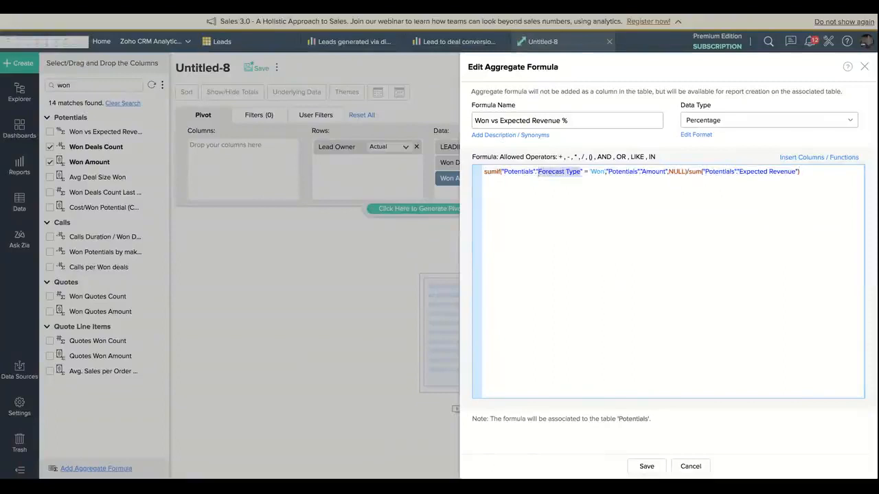
left_click(506, 171)
double_click(506, 171)
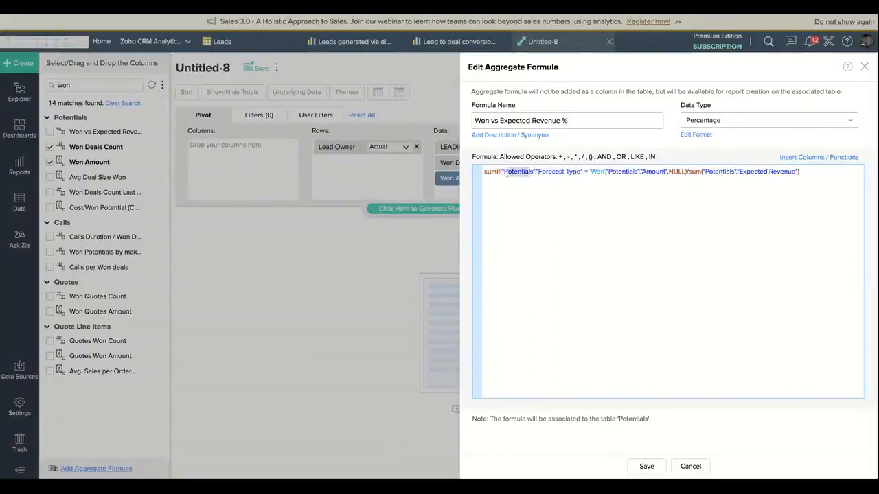
double_click(596, 172)
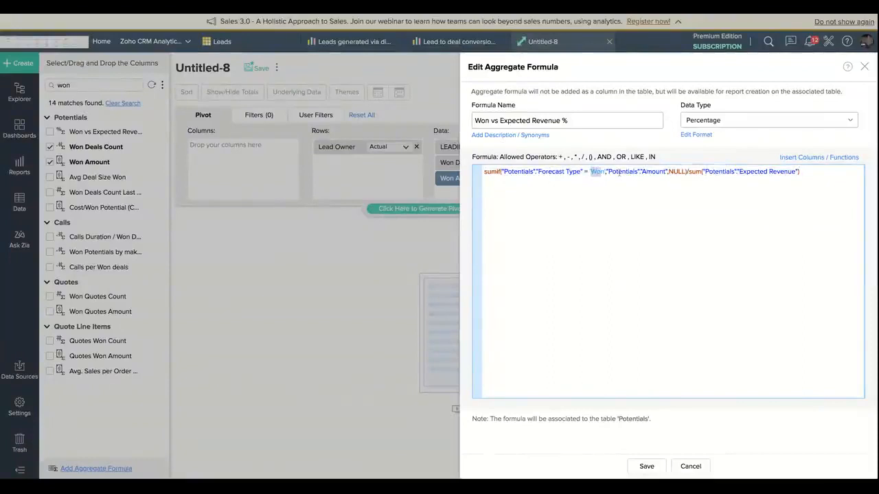
double_click(654, 172)
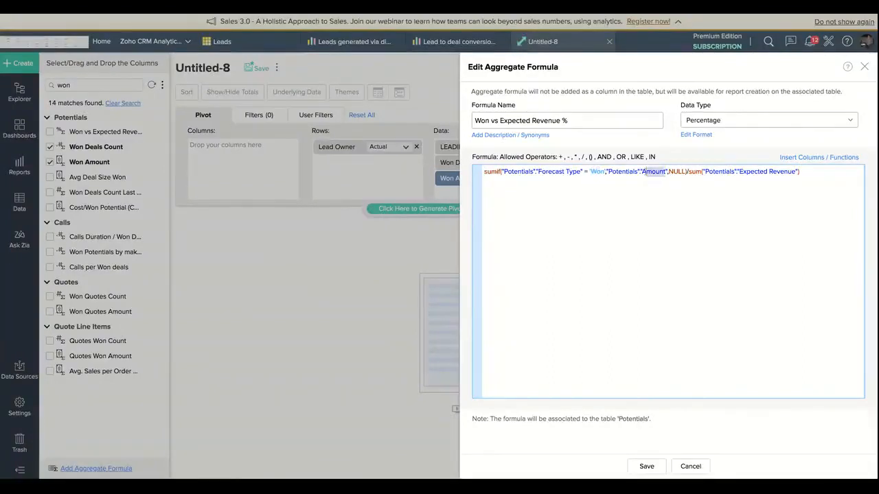
double_click(634, 172)
double_click(670, 172)
left_click(699, 190)
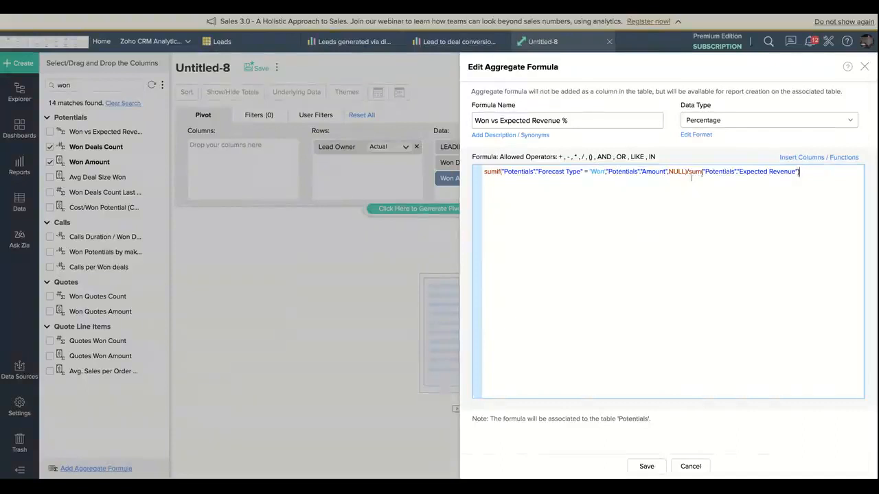
left_click_drag(741, 172, 780, 172)
left_click(715, 172)
left_click_drag(716, 171, 725, 171)
key("ctrl+a")
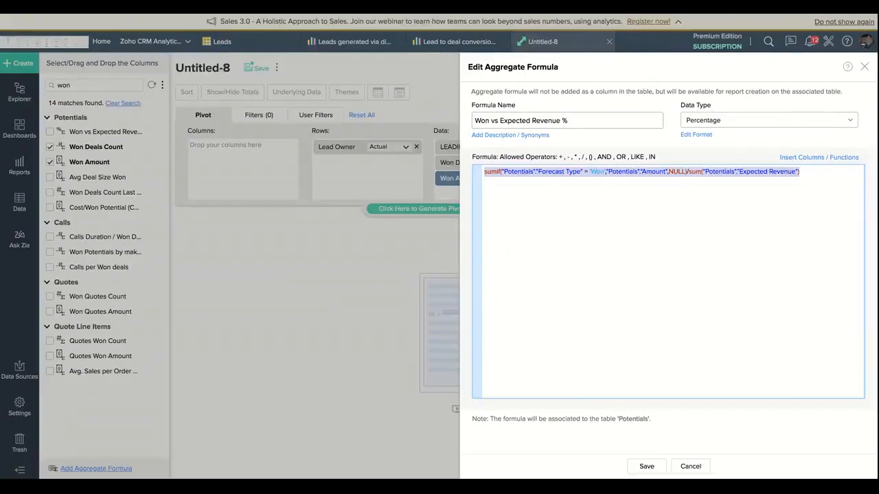
left_click(865, 67)
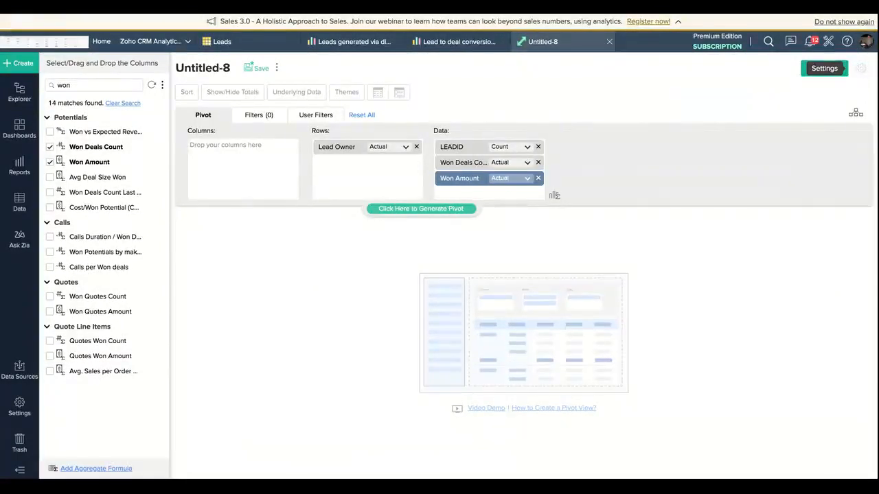
- Search the columns for "lost" and generate the pivot with Lost Deals Count and Lost Amount added to its data
double_click(86, 85)
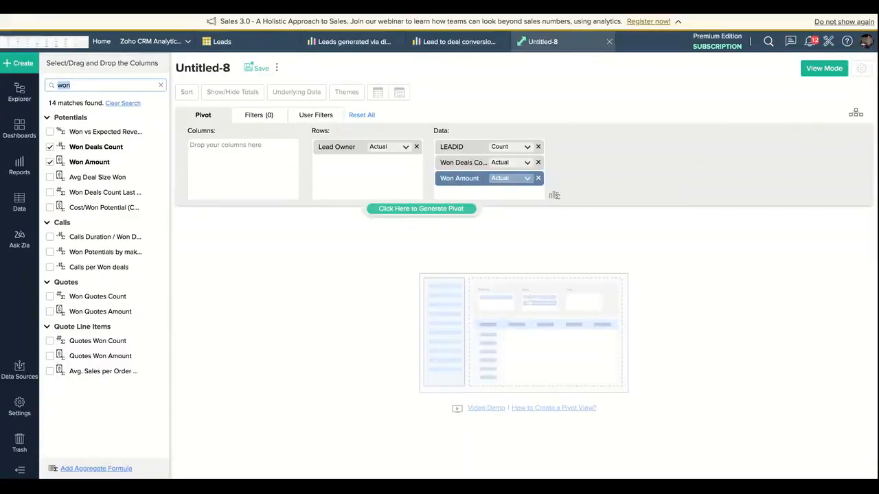
key("BackSpace")
type("lost")
left_click_drag(82, 132, 484, 195)
left_click_drag(127, 147, 443, 206)
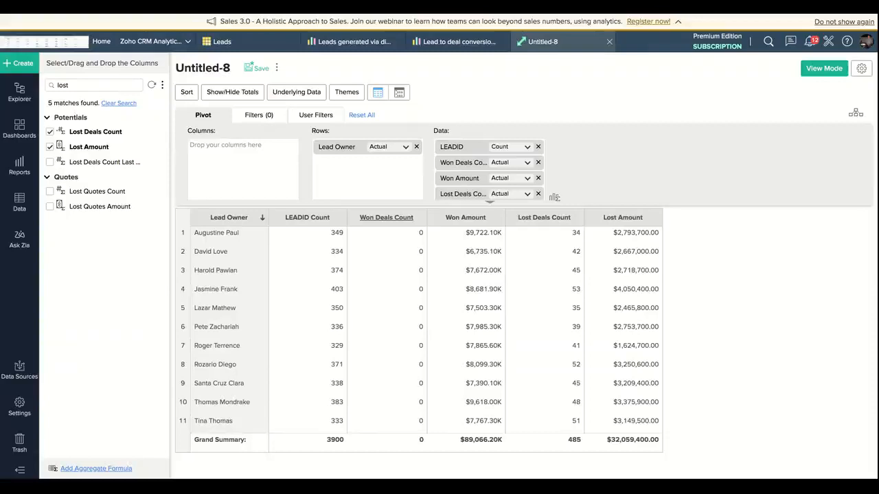
- Save the pivot as "Sales people performancee" in the Zoho CRM Modules (Data) folder
left_click(257, 68)
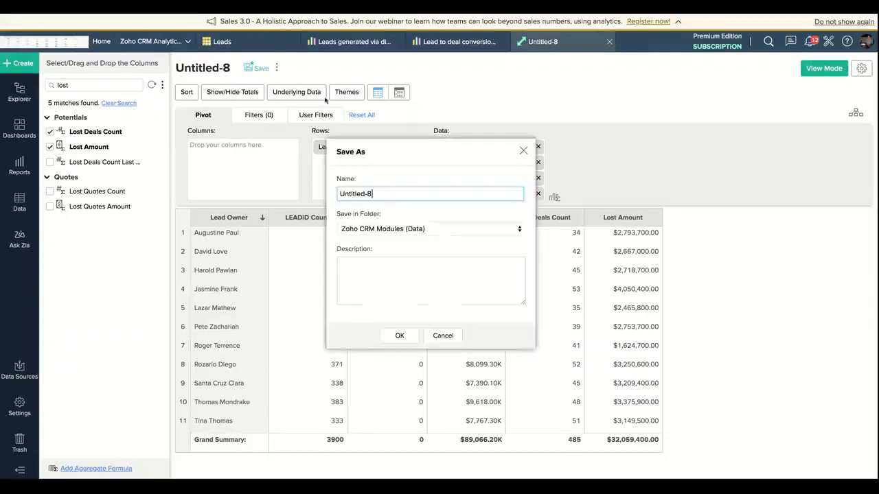
triple_click(376, 194)
key("BackSpace")
type("Sales people")
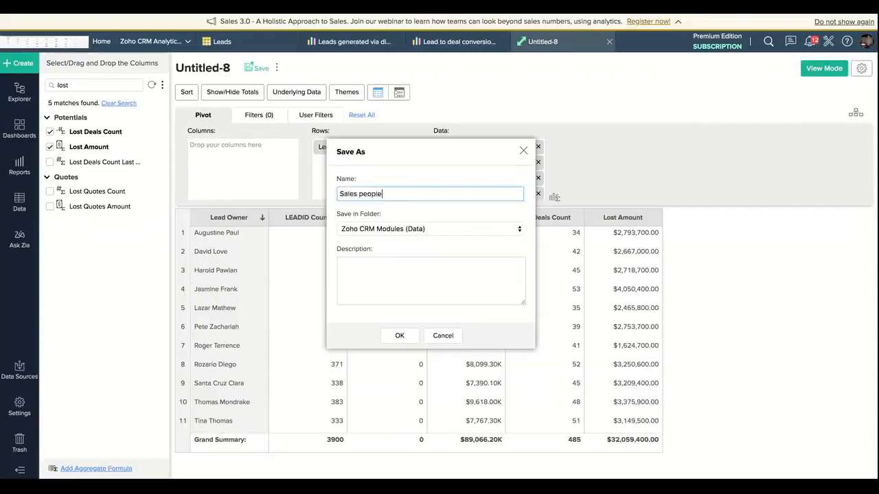
type(" performancee")
left_click(372, 220)
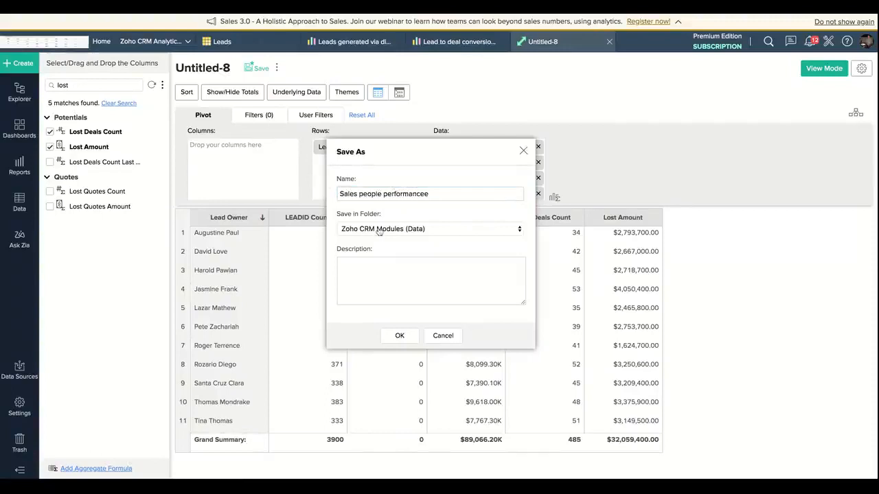
left_click(399, 335)
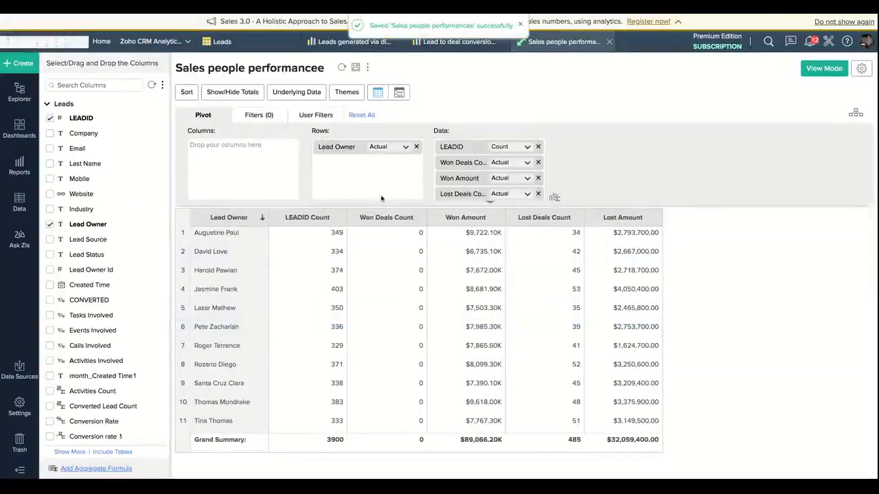
- Try a custom light blue and the preset green as the pivot's theme color
left_click(347, 96)
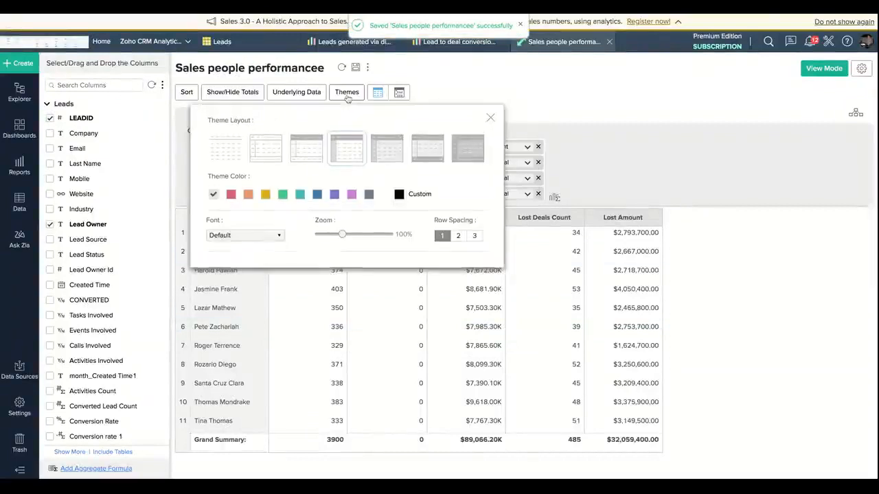
left_click(401, 196)
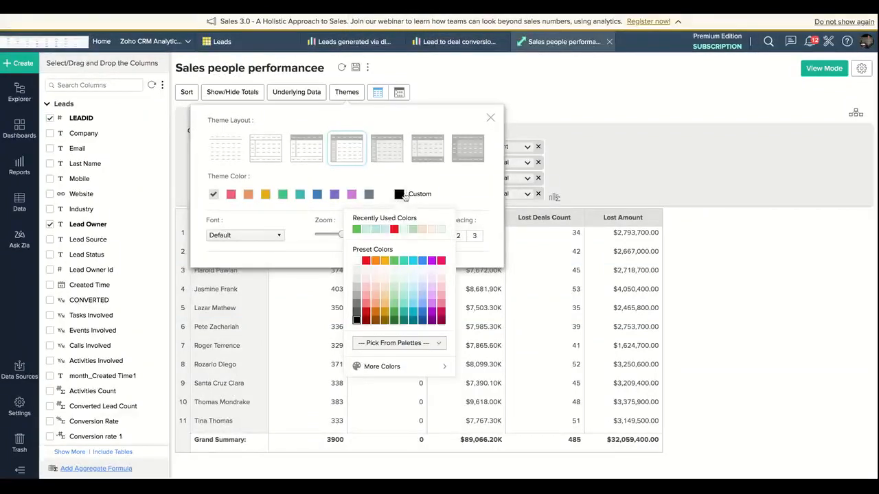
left_click(385, 230)
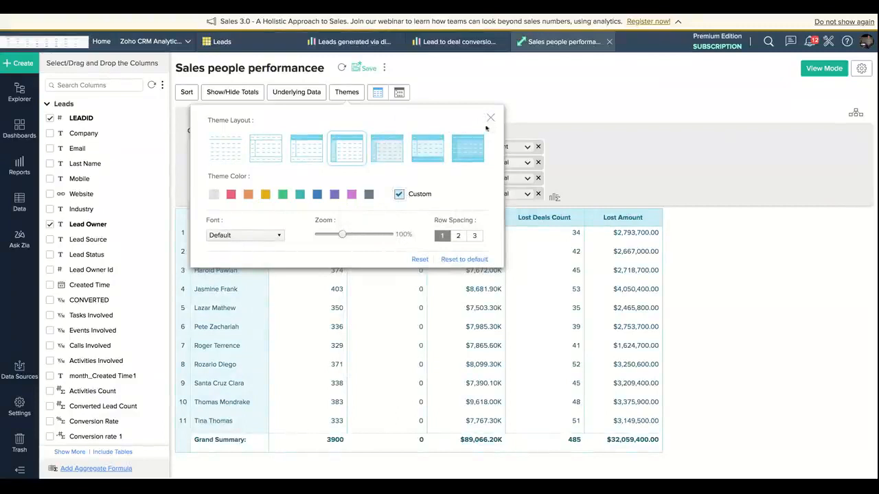
left_click(282, 194)
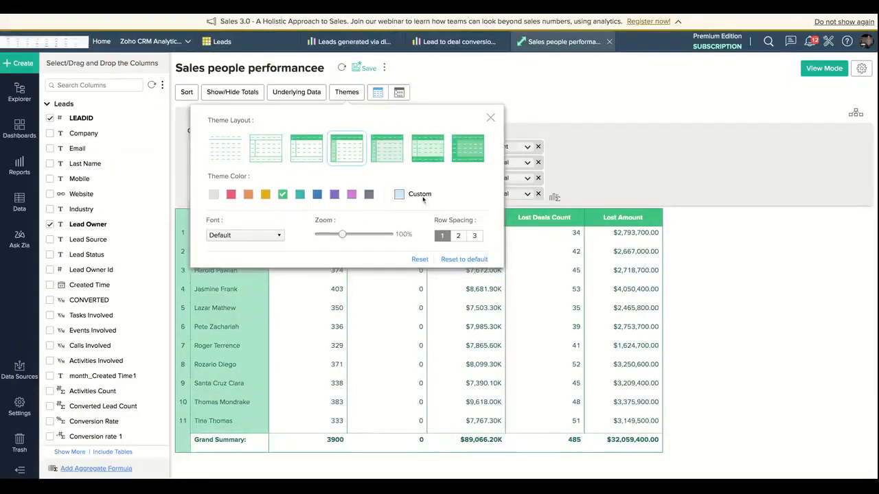
- Set the pivot's theme to a custom pale mint green from the recently used colors and save the report
left_click(400, 195)
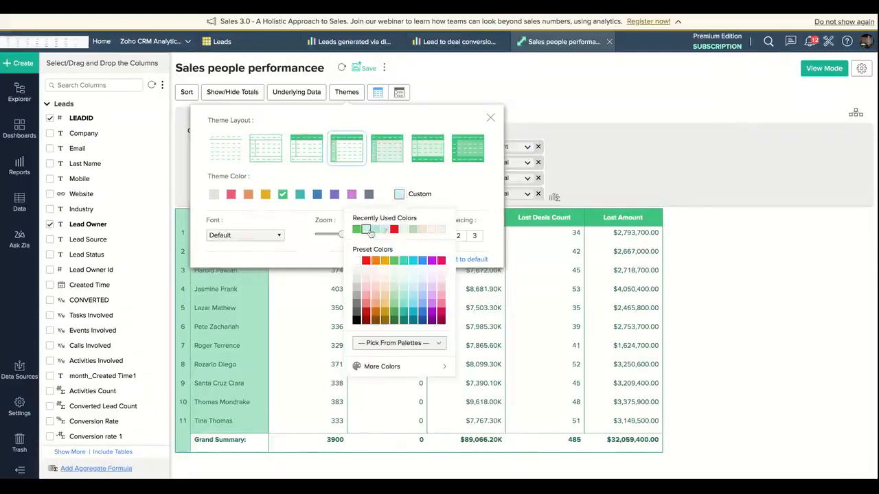
left_click(366, 230)
left_click(491, 117)
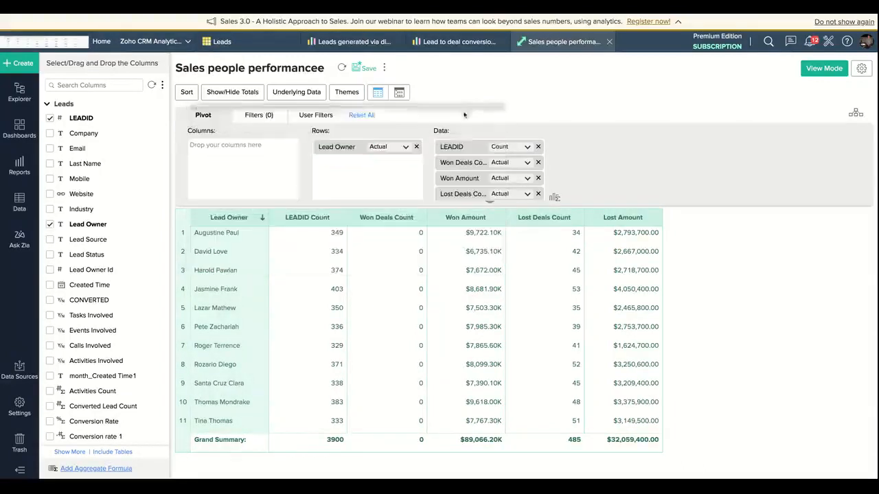
left_click(367, 71)
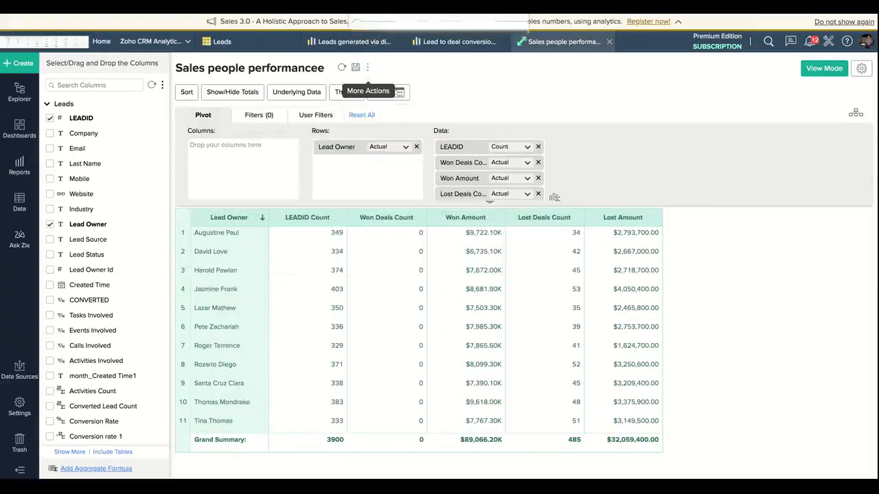
- View the lead source pie chart, the Leads table and the options for creating new tables and reports
left_click(383, 44)
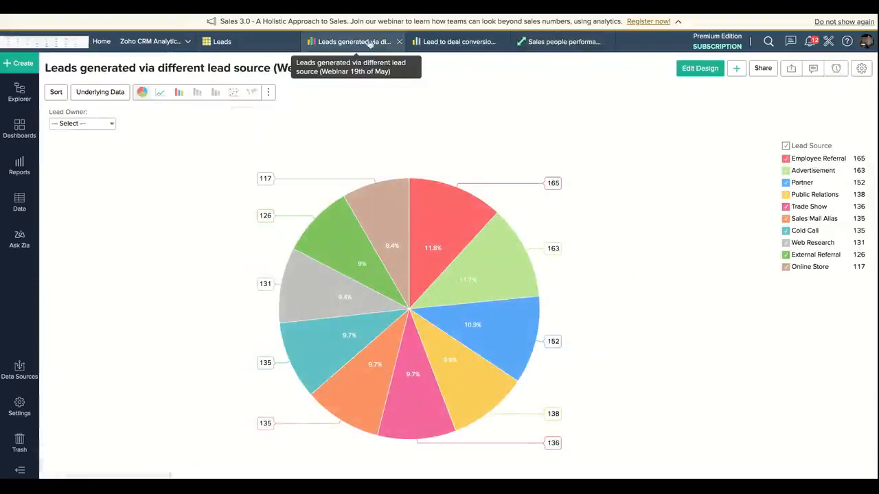
left_click(219, 41)
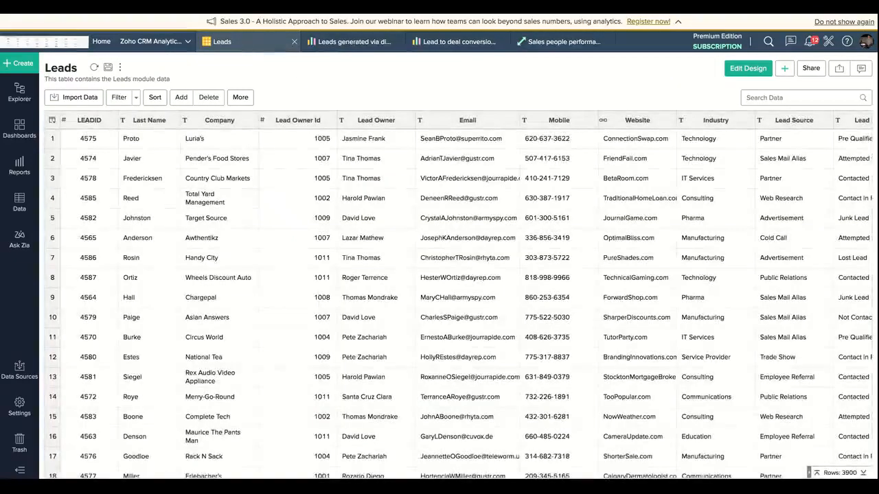
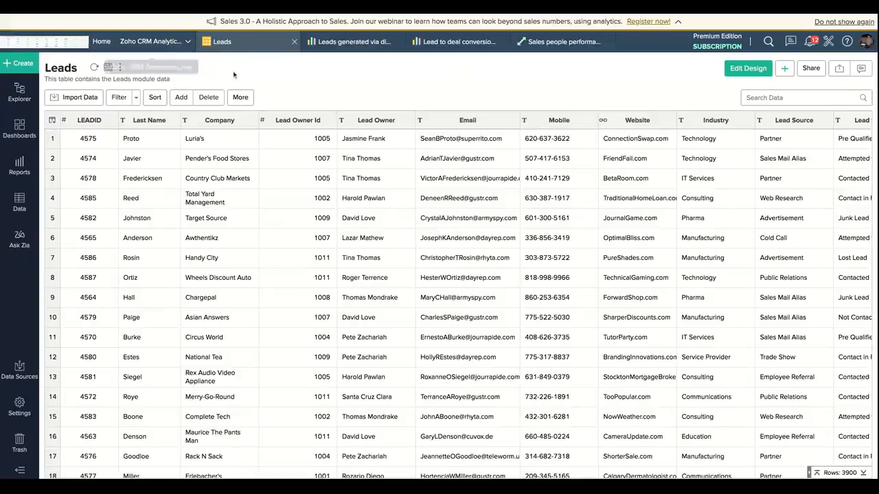
left_click(19, 167)
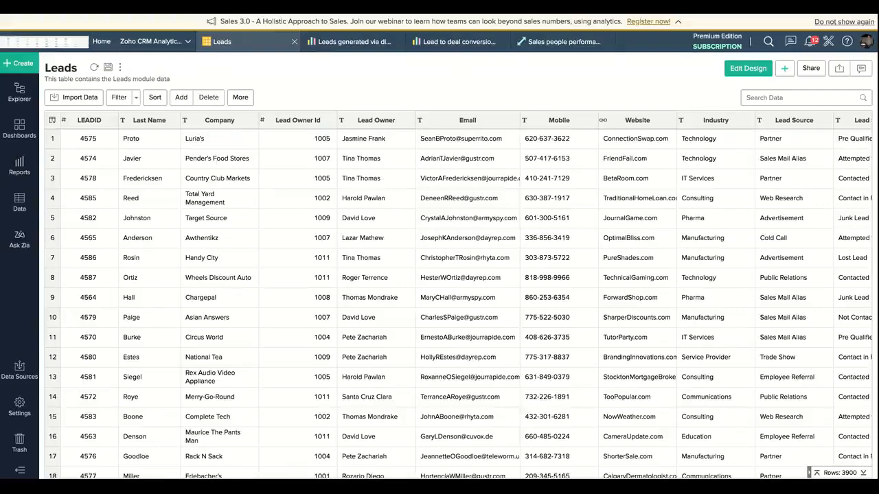
left_click(23, 64)
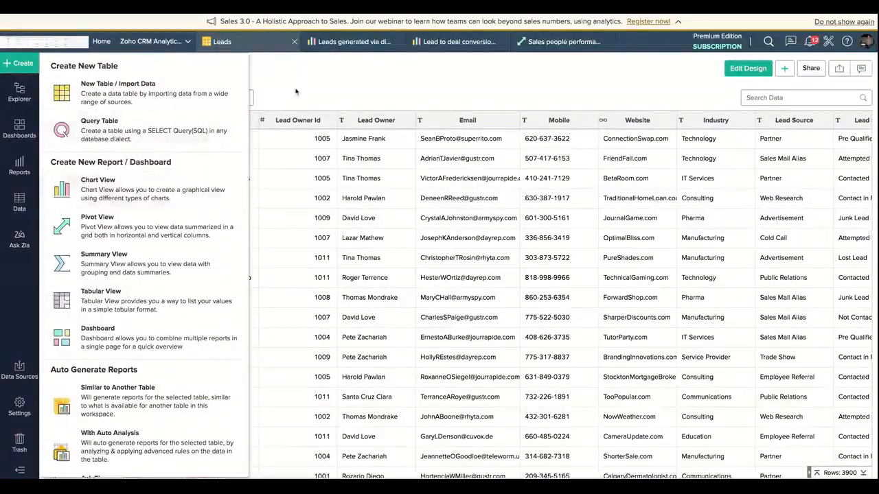
- Open the lead source pie chart's design and review its graph columns, the LEADID aggregation options and the Created Time filter
left_click(328, 44)
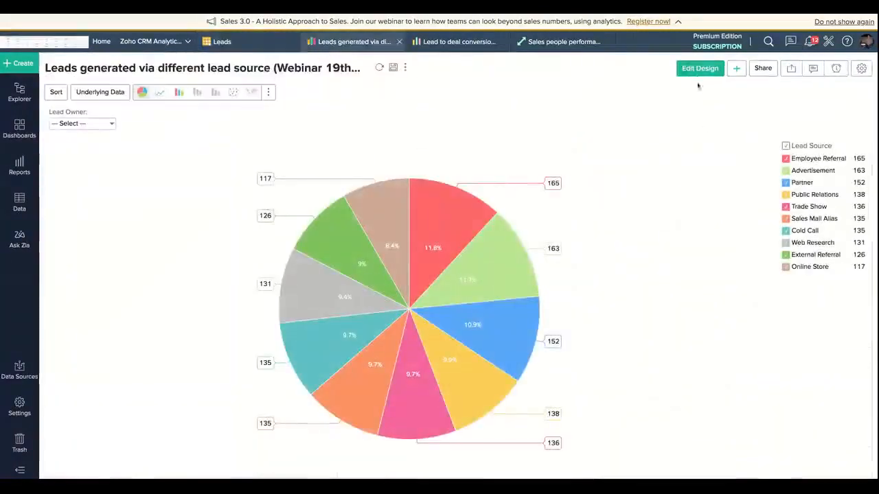
left_click(699, 69)
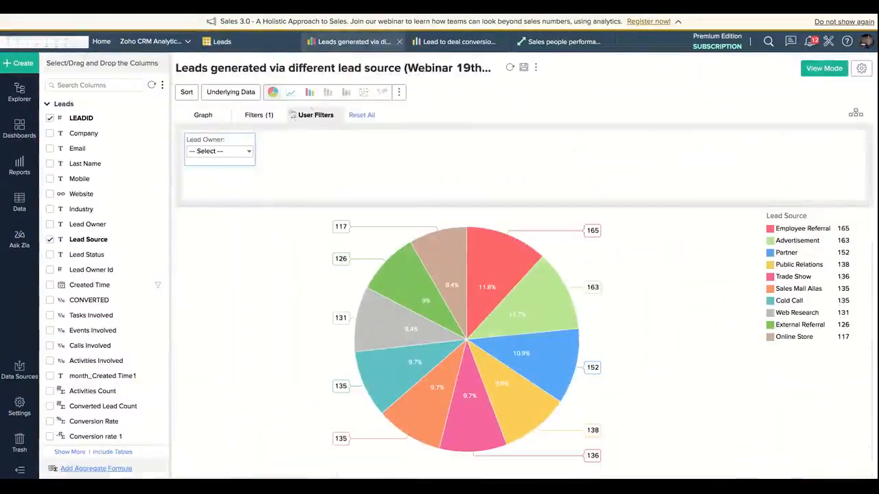
left_click(206, 115)
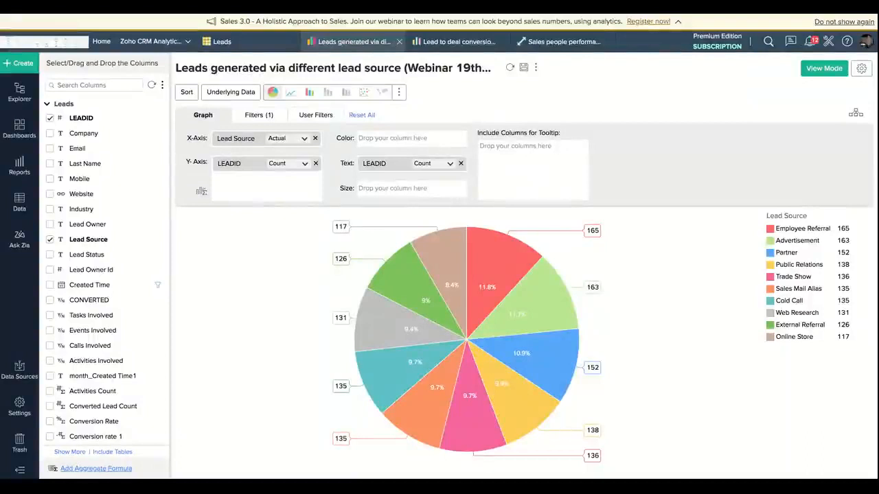
left_click(293, 165)
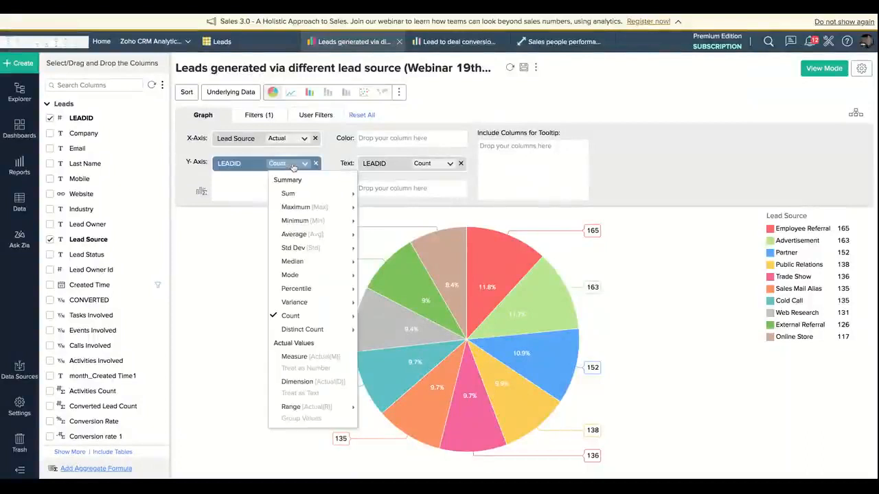
mouse_move(295, 317)
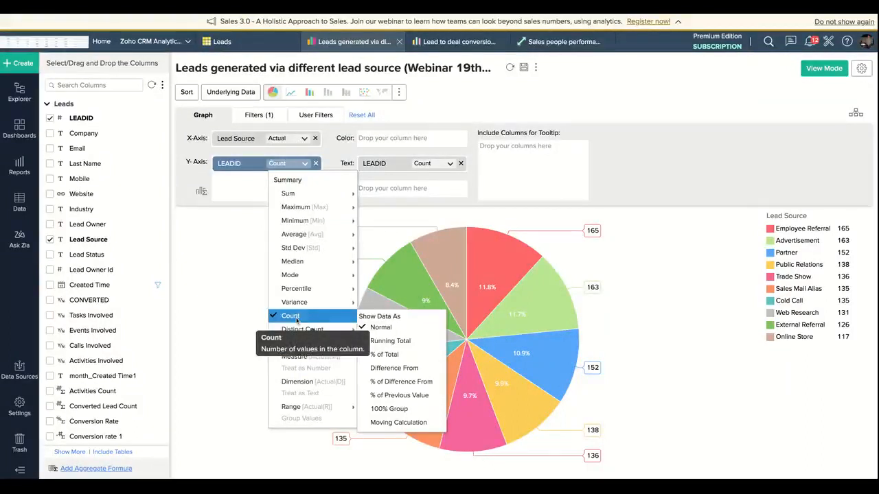
left_click(235, 201)
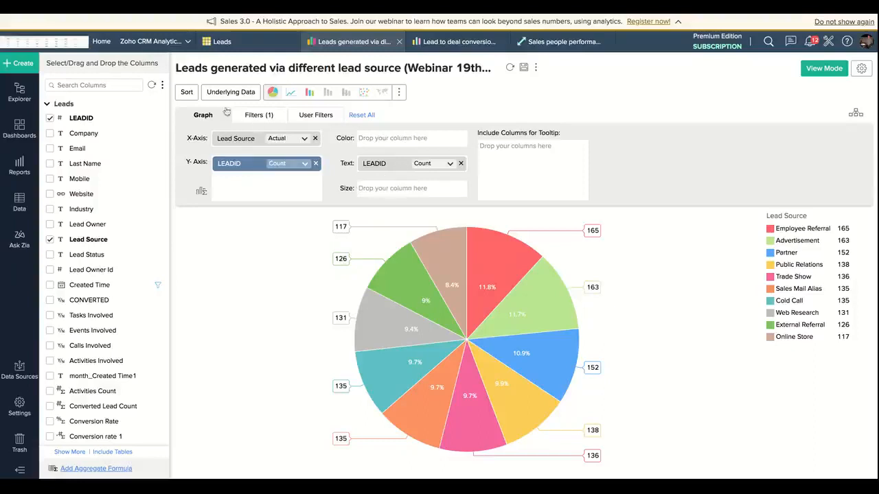
left_click(255, 116)
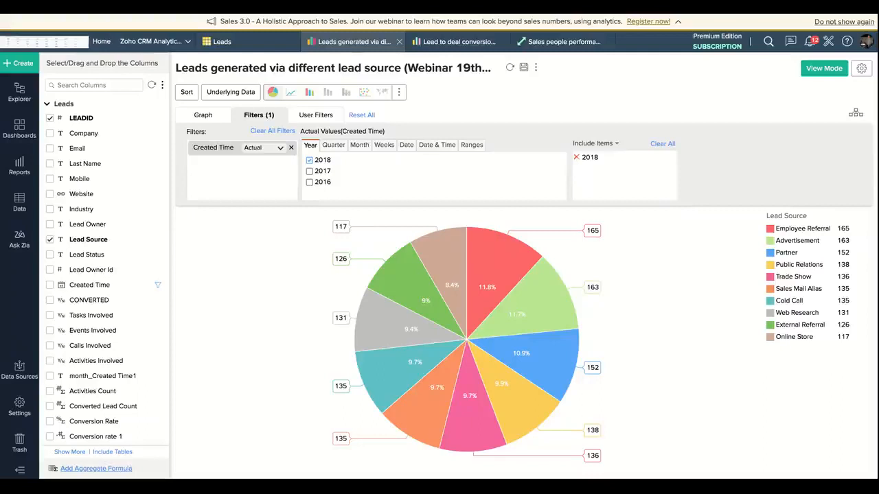
- Review the pie chart's Created Time filter and user filters, and filter the chart by a single lead owner in view mode
scroll(98, 262, "down", 3)
scroll(98, 262, "up", 3)
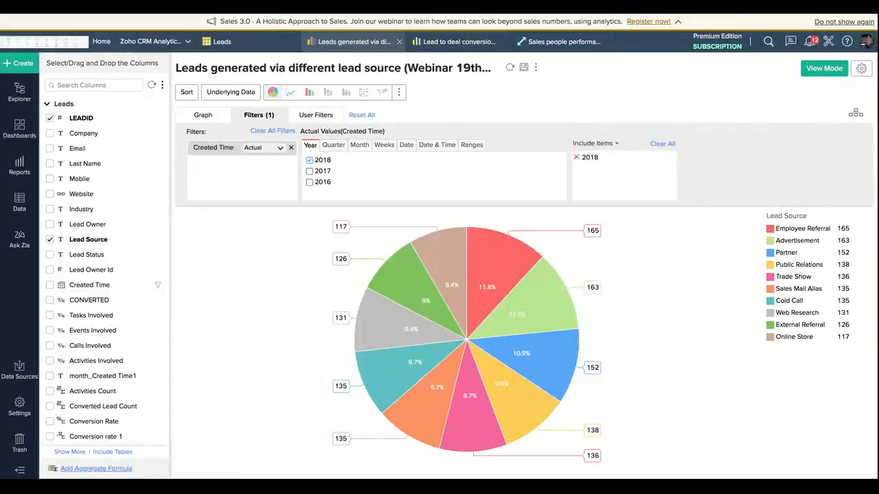
left_click(312, 116)
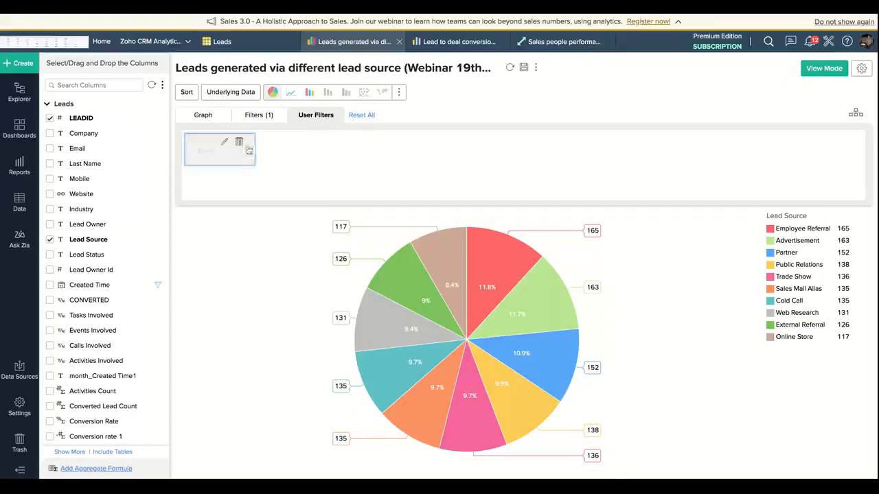
left_click(824, 69)
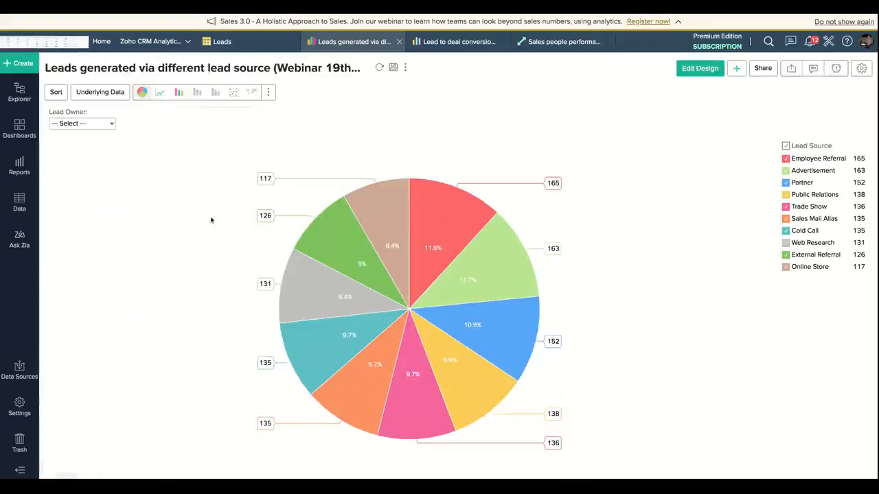
left_click(113, 124)
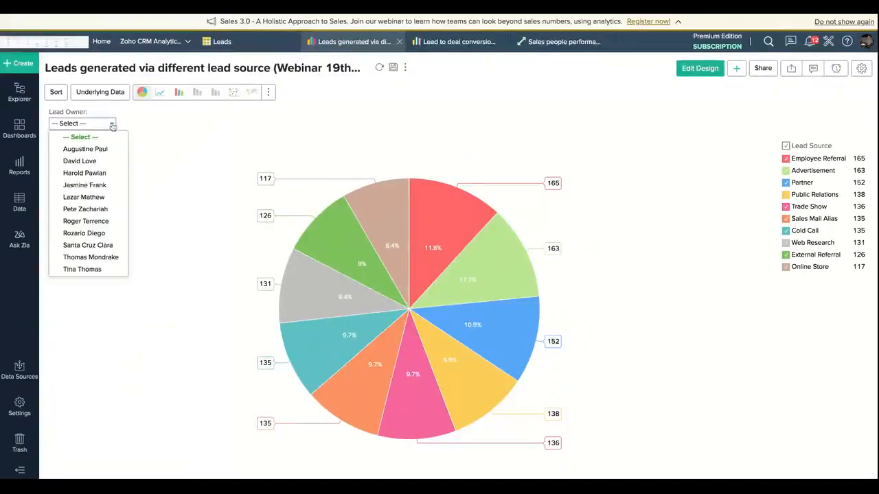
left_click(94, 187)
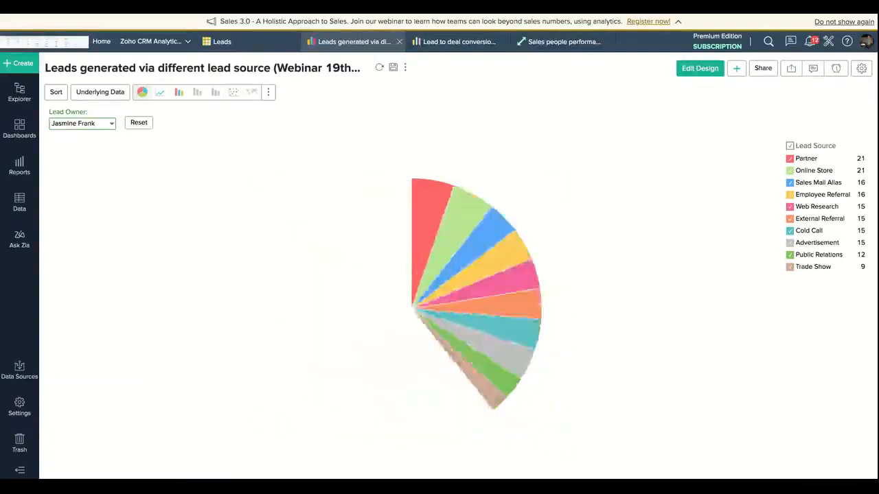
- Review the lead to deal conversion report's LEADID aggregation and Created Time filter, and inspect its Sep 2018 LEADID Count bar in view mode
left_click(474, 50)
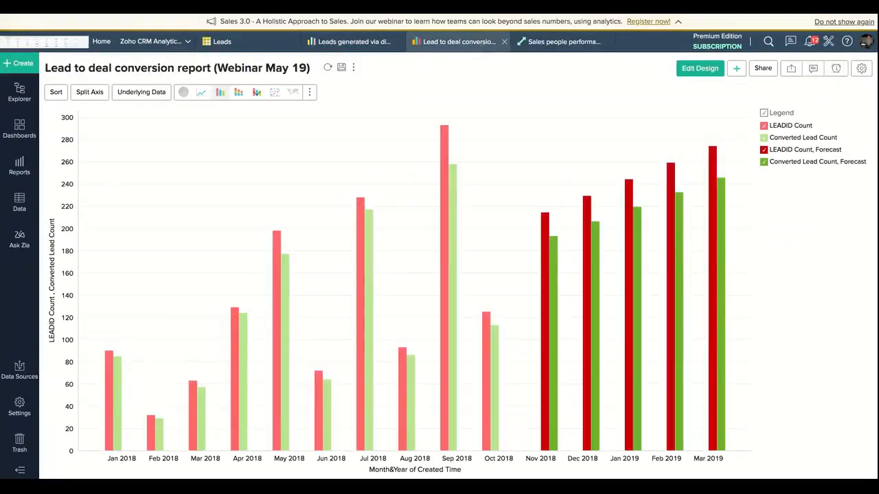
left_click(707, 73)
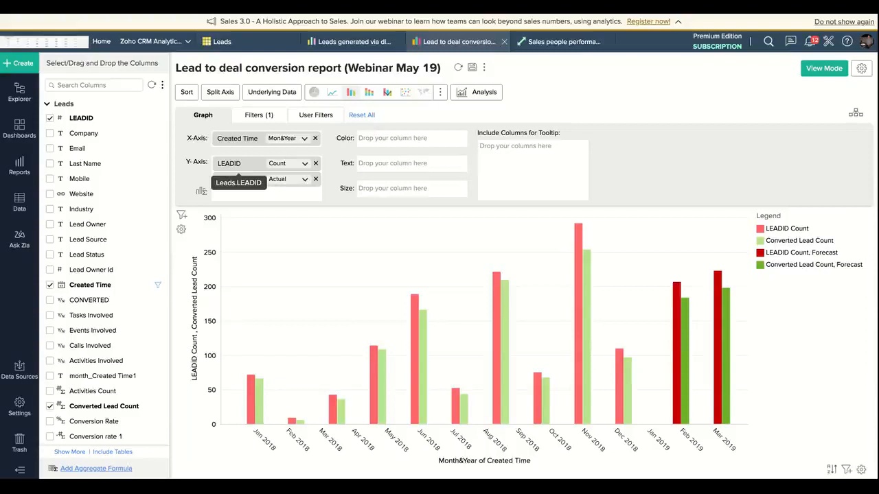
left_click(303, 165)
left_click(333, 155)
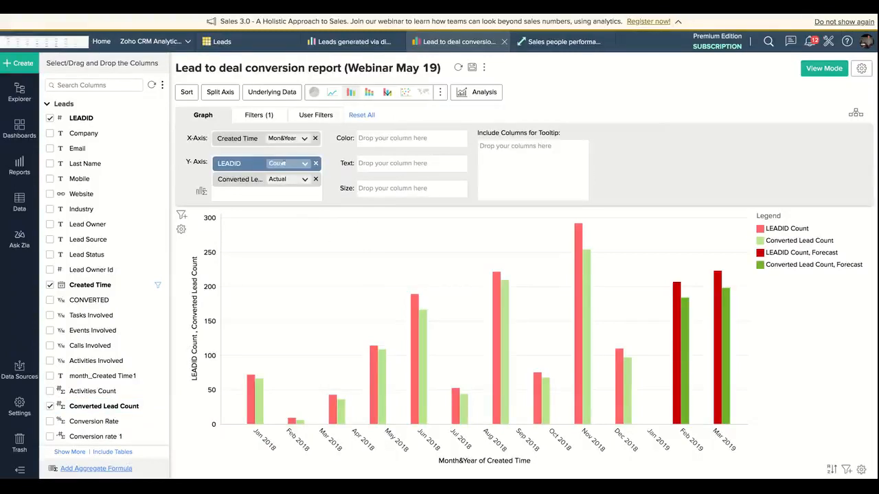
left_click(259, 115)
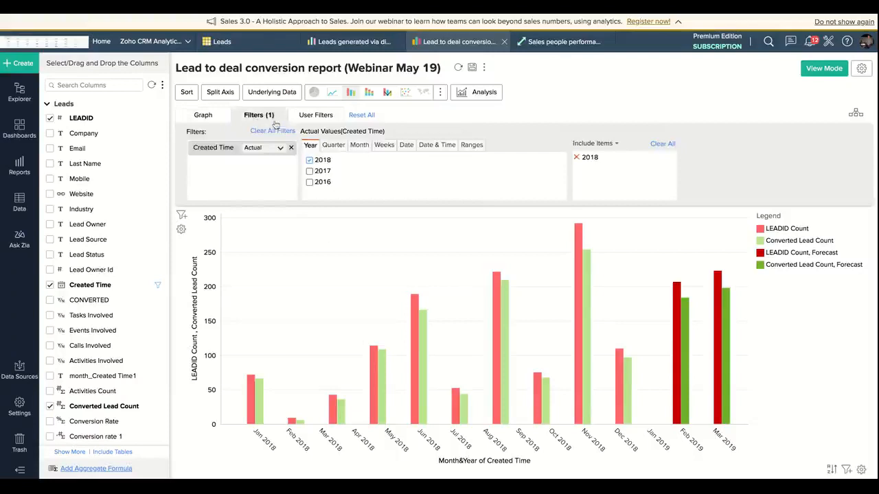
left_click(828, 72)
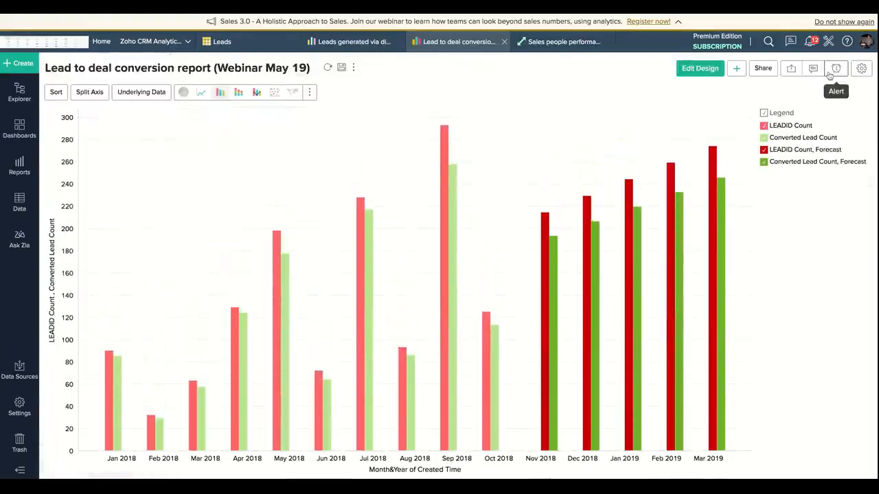
mouse_move(447, 140)
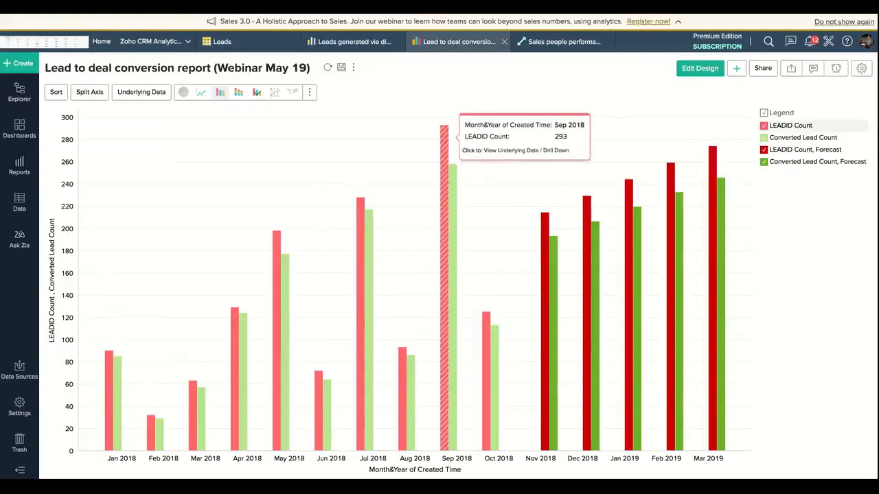
- Review the row and data columns used in the sales people performance pivot's design
left_click(560, 42)
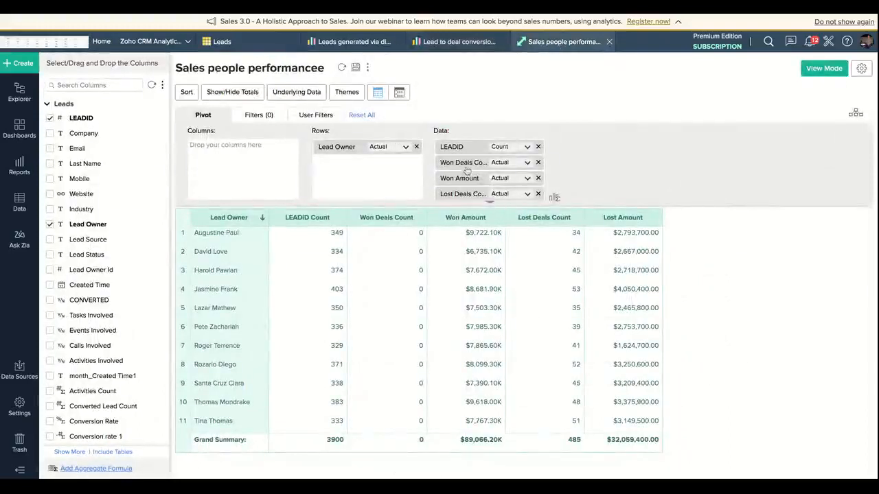
scroll(467, 170, "down", 1)
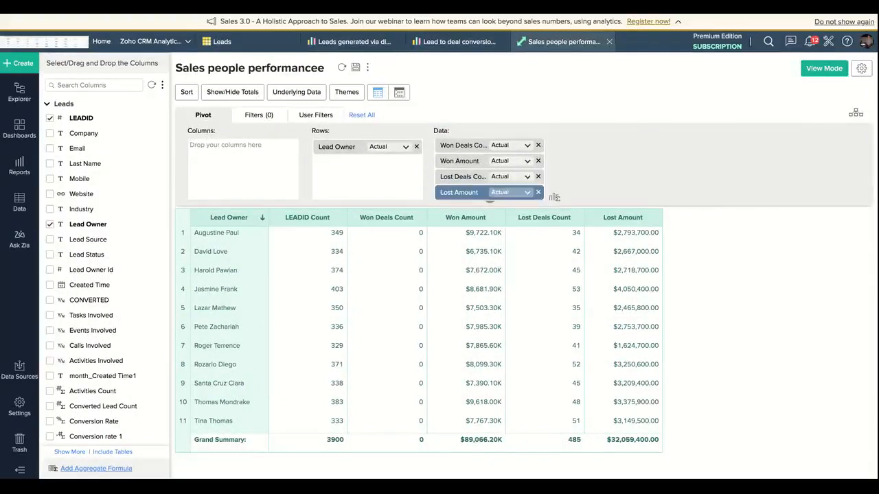
scroll(480, 178, "up", 1)
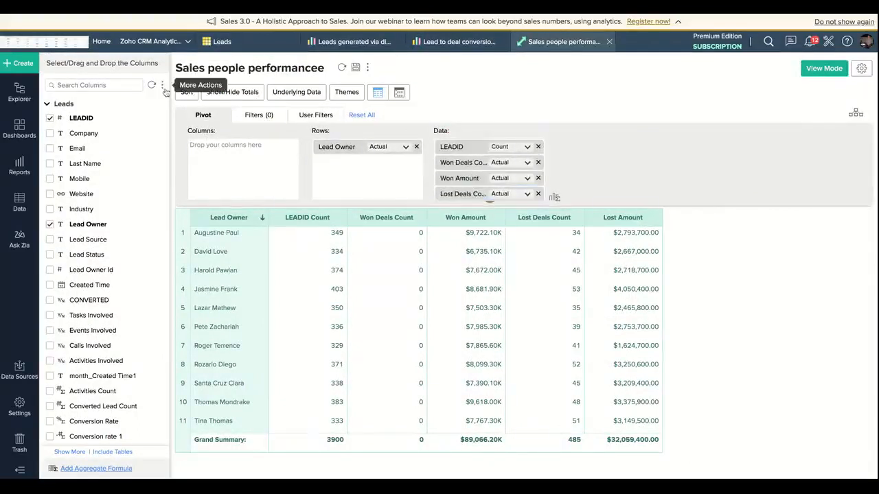
- Return to the Leads table and create a new dashboard
left_click(222, 41)
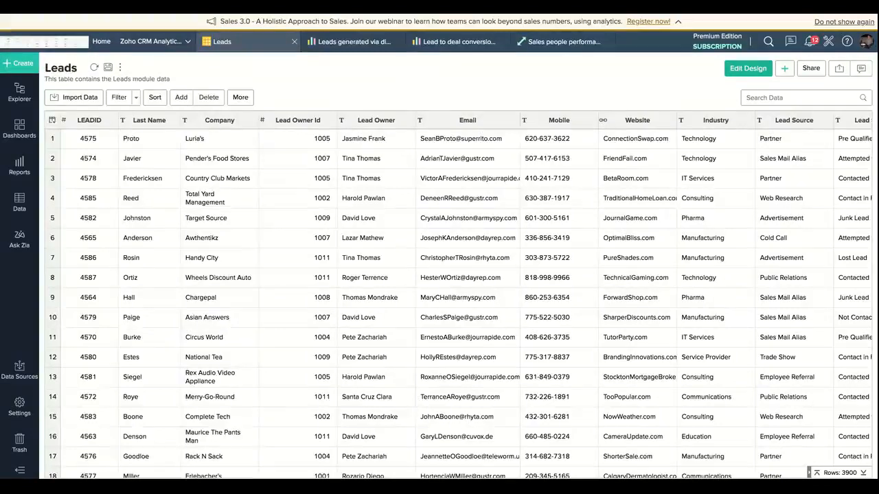
left_click(19, 63)
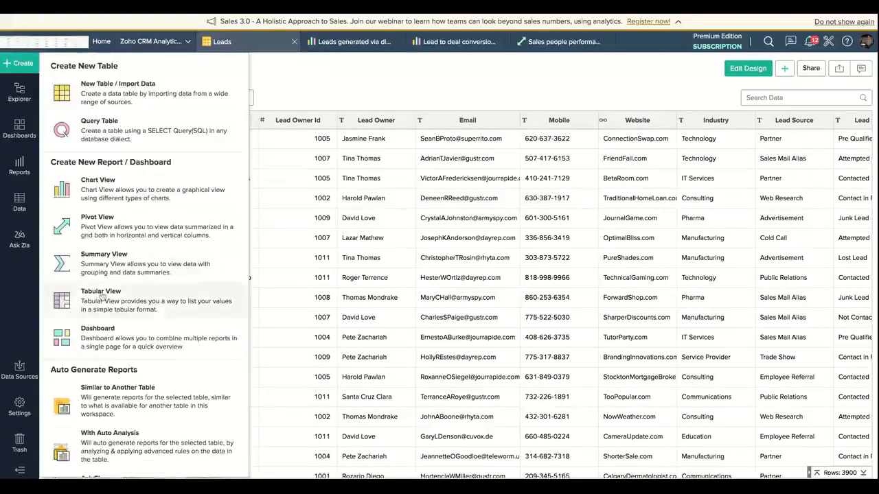
left_click(101, 334)
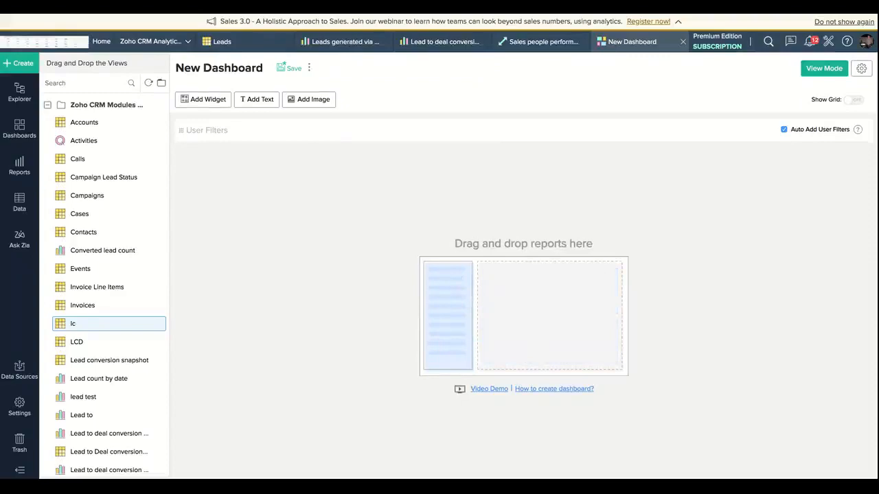
- Add the Lead to deal conversion report from the Webinar 19th May folder to the dashboard and stretch it to full width
scroll(108, 323, "down", 10)
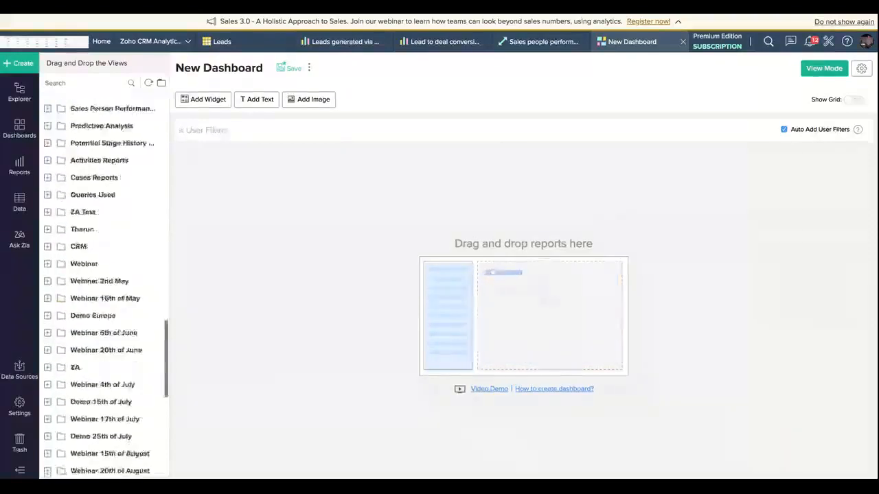
scroll(108, 288, "down", 10)
scroll(108, 288, "up", 7)
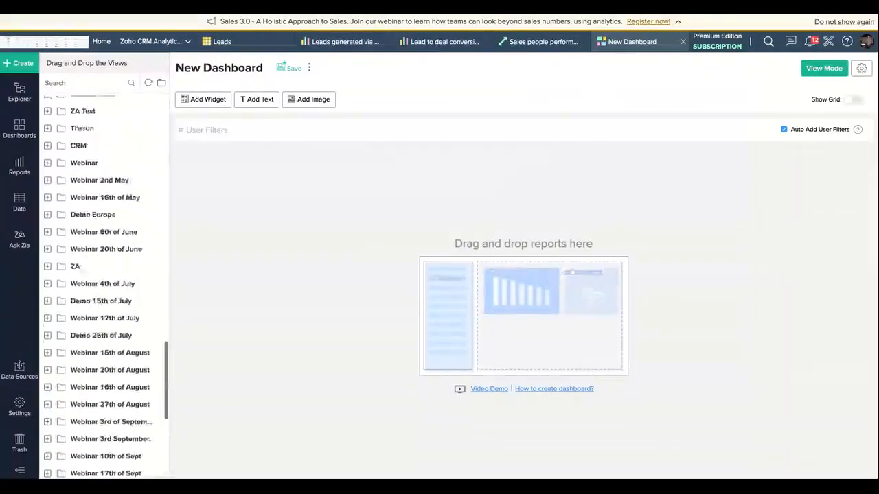
scroll(103, 282, "up", 8)
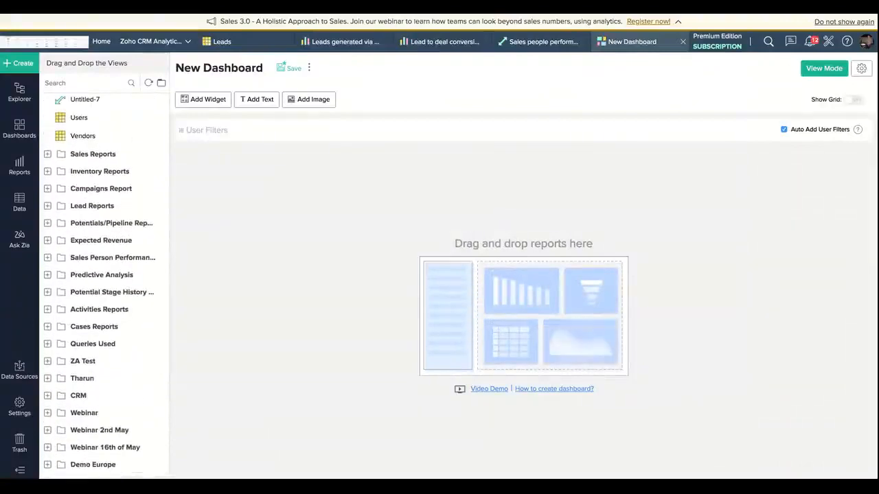
scroll(106, 285, "down", 8)
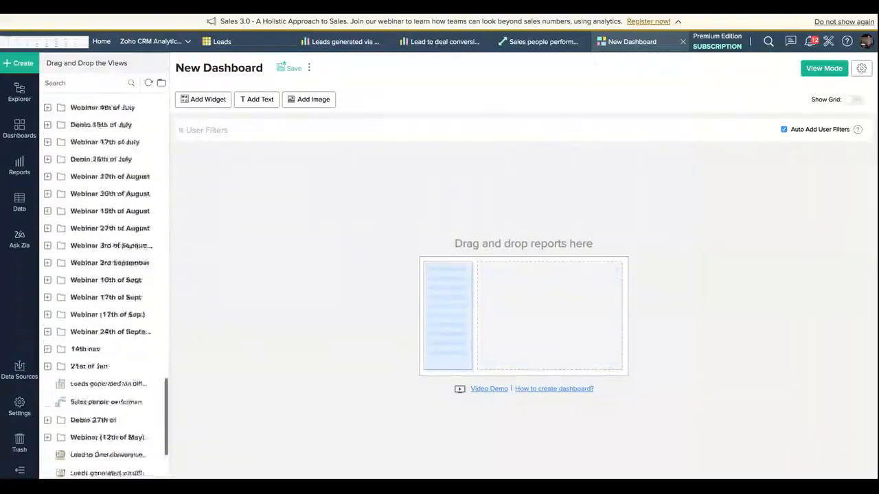
scroll(103, 412, "down", 3)
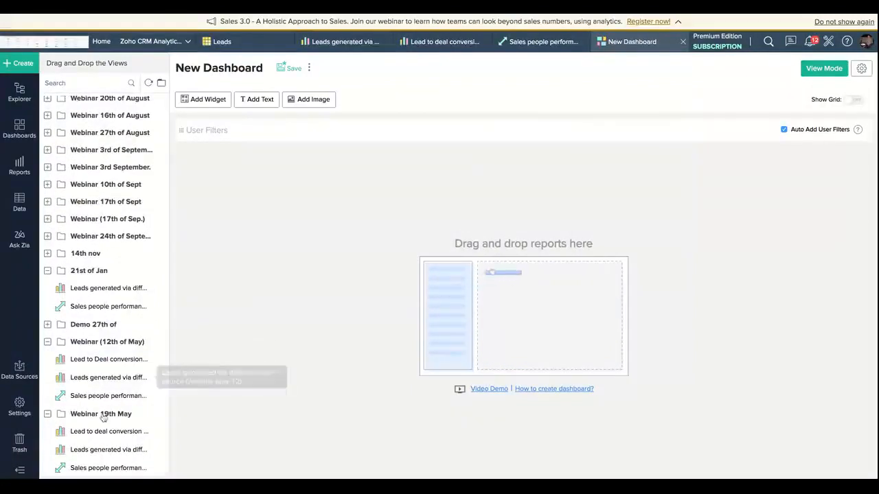
scroll(103, 417, "up", 2)
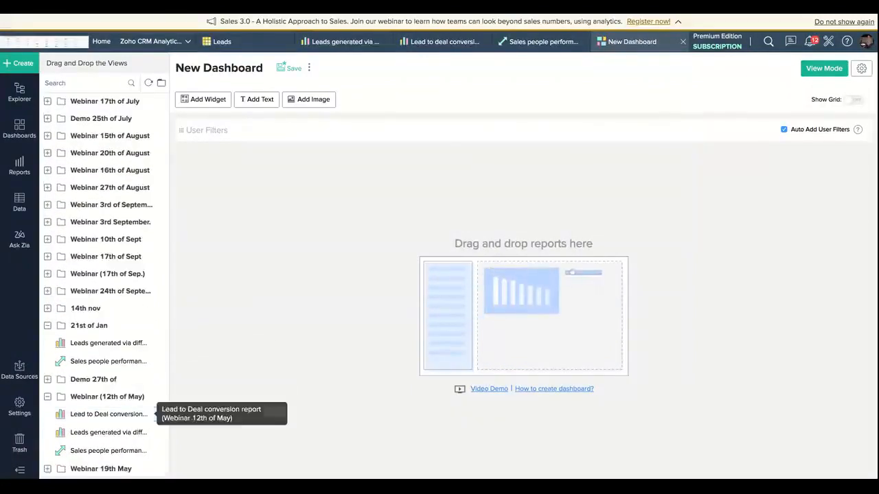
scroll(88, 426, "down", 3)
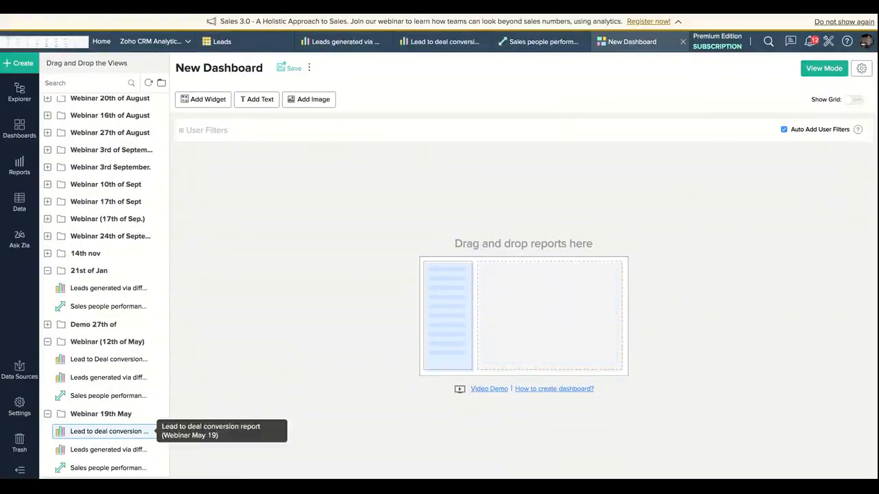
left_click_drag(103, 431, 184, 382)
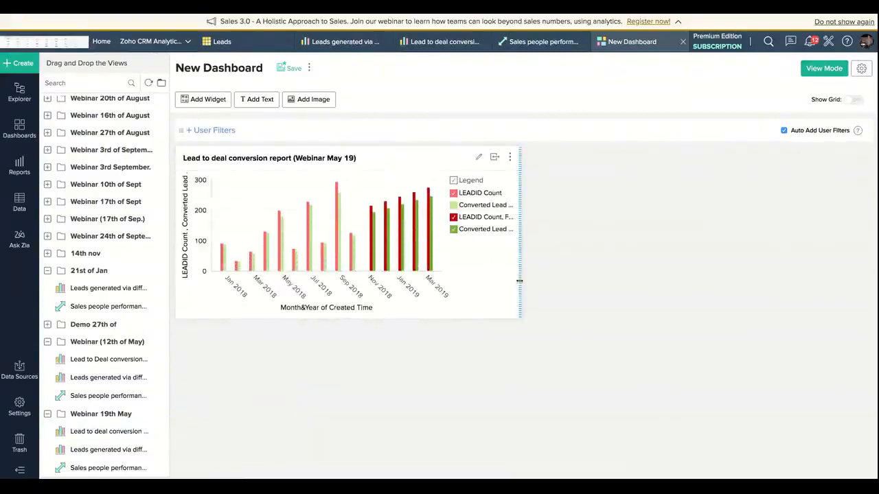
left_click_drag(521, 279, 819, 279)
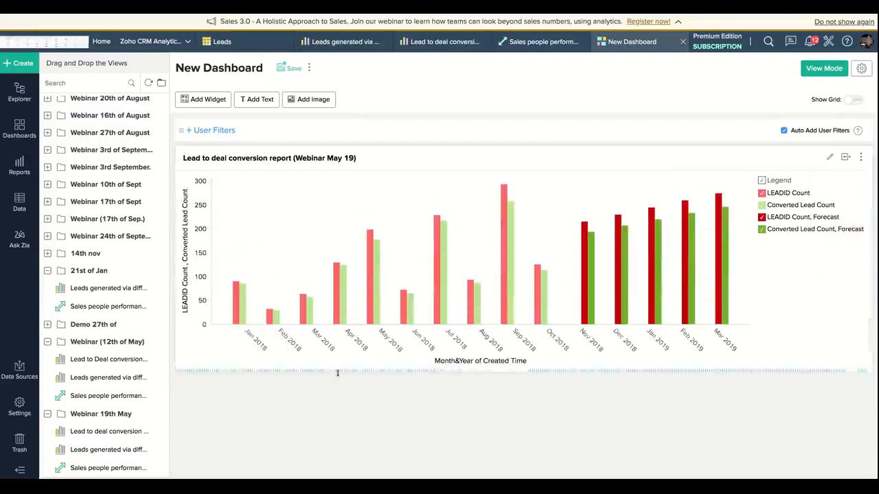
- Place the Webinar 19th May lead source pie chart above the conversion report and increase its height
left_click_drag(138, 450, 321, 154)
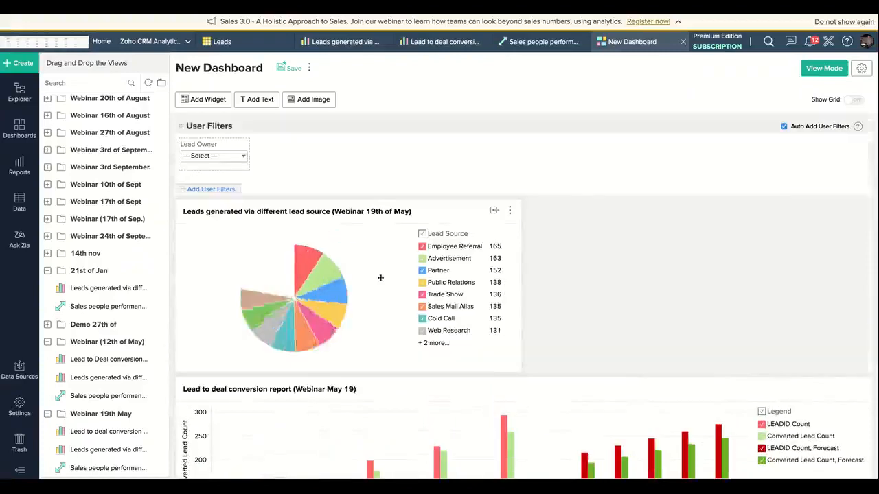
left_click_drag(354, 367, 353, 369)
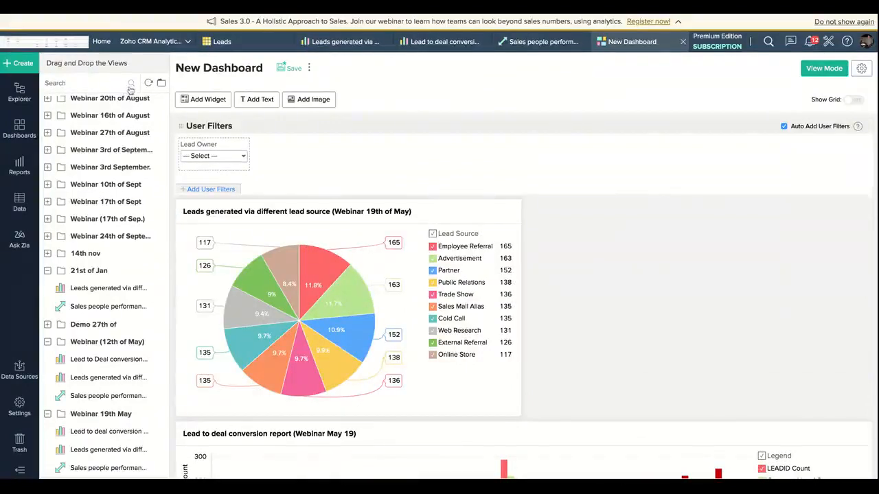
- Search the views for "sales funnel" and place the Sales Funnel Report beside the lead source pie chart
scroll(98, 145, "down", 10)
scroll(98, 149, "up", 5)
left_click(66, 82)
type("sales")
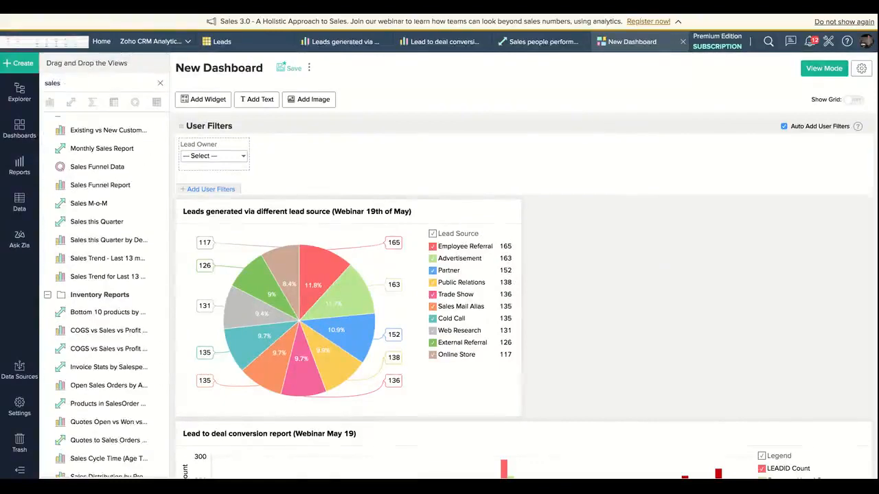
type(" funnel")
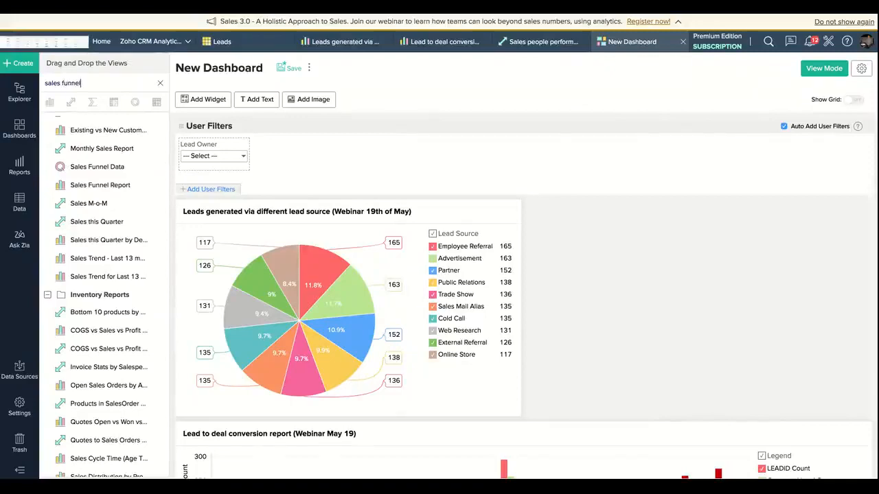
left_click_drag(109, 162, 532, 355)
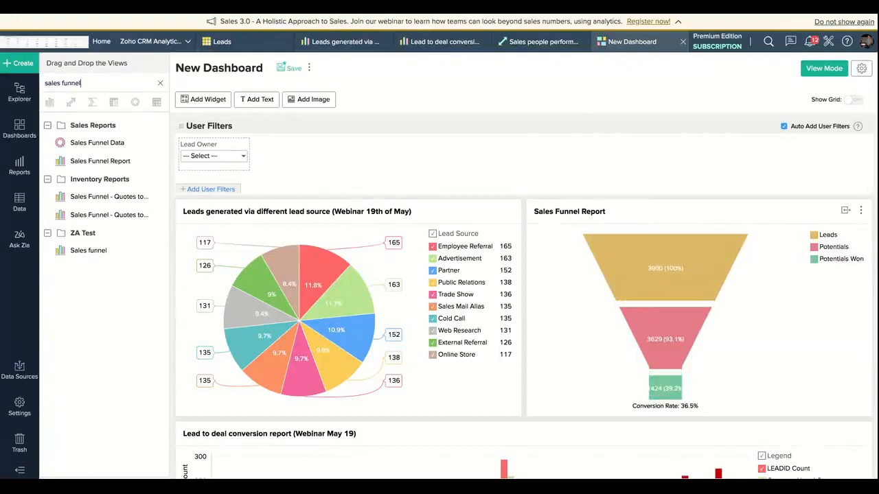
- Clear the view search and add the Webinar 19th May sales people performance pivot below the conversion report
scroll(554, 384, "down", 3)
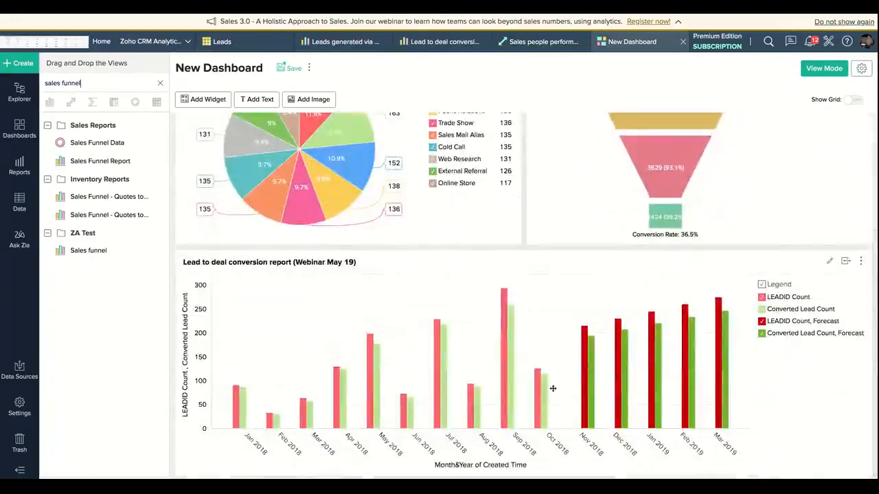
left_click(160, 83)
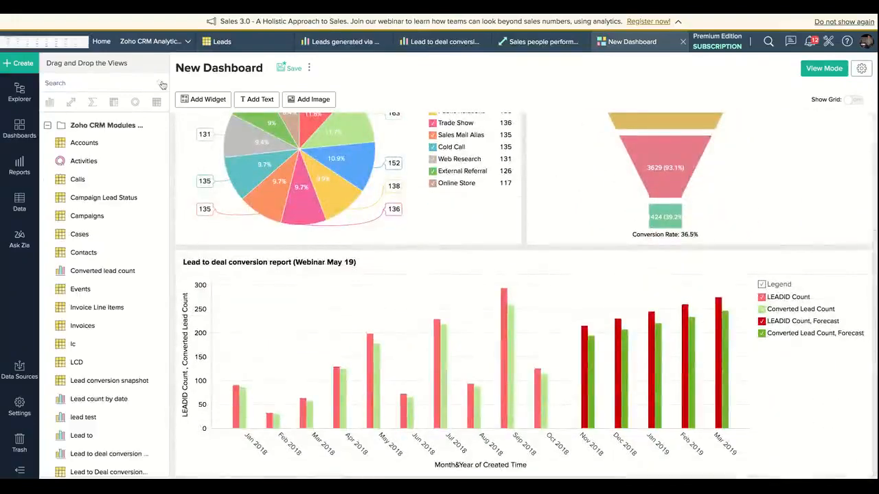
scroll(118, 256, "down", 10)
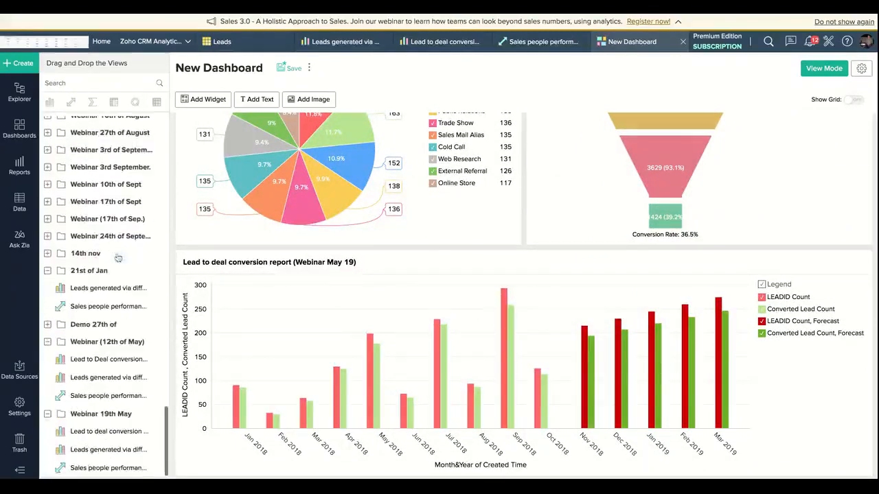
left_click_drag(108, 467, 206, 472)
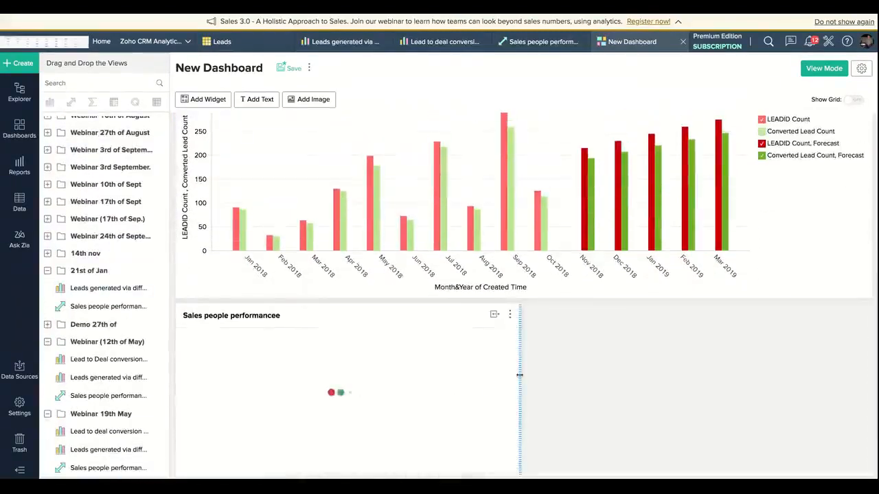
- Stretch the sales people performance pivot to the full width of the dashboard
left_click_drag(519, 376, 871, 375)
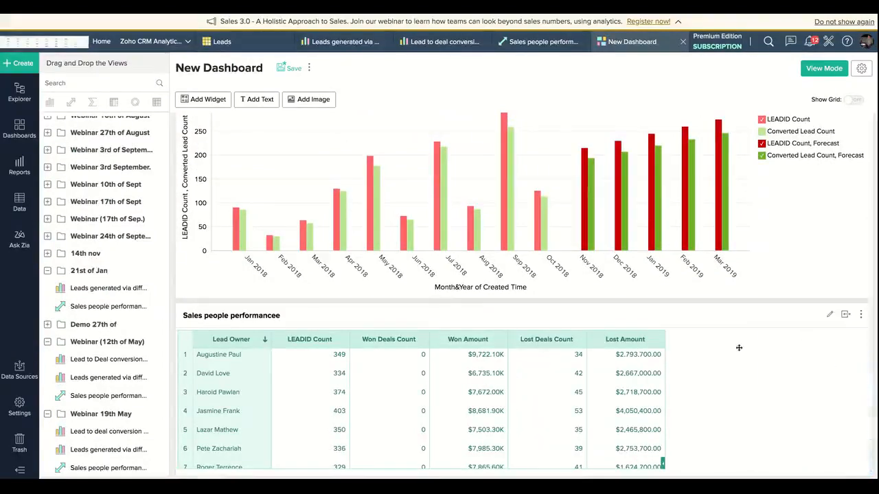
scroll(739, 348, "up", 10)
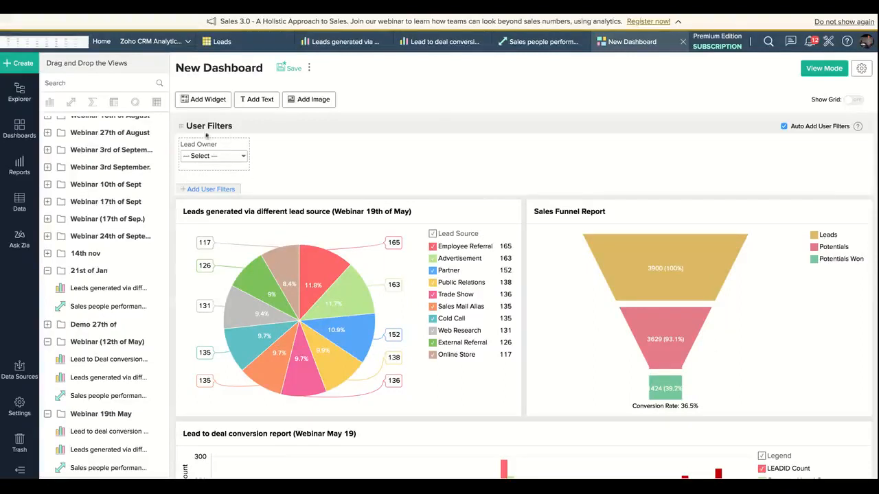
- Add a KPI widget with a comparison arrow and one secondary value, using the Count of LEADID from the Leads table as data column
left_click(215, 103)
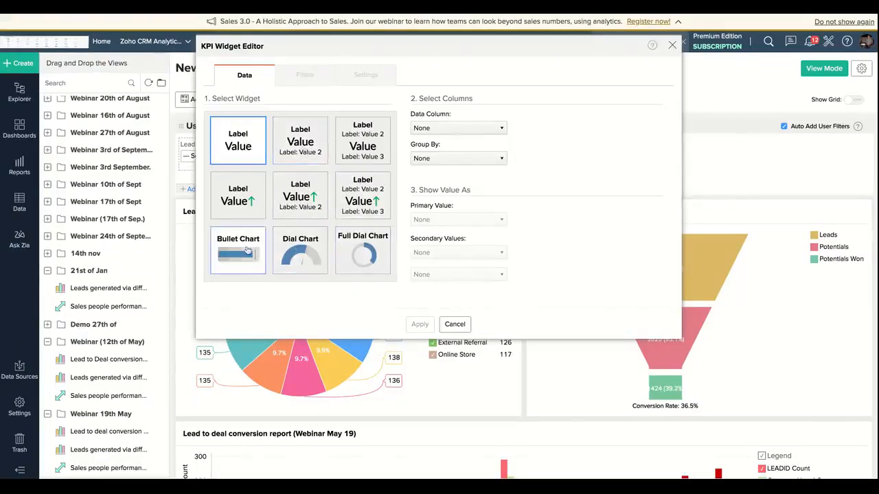
left_click(306, 209)
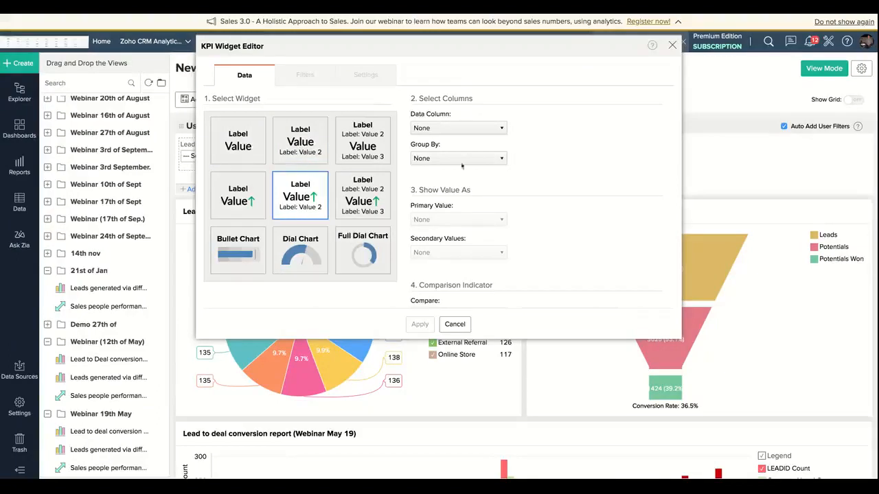
left_click(471, 129)
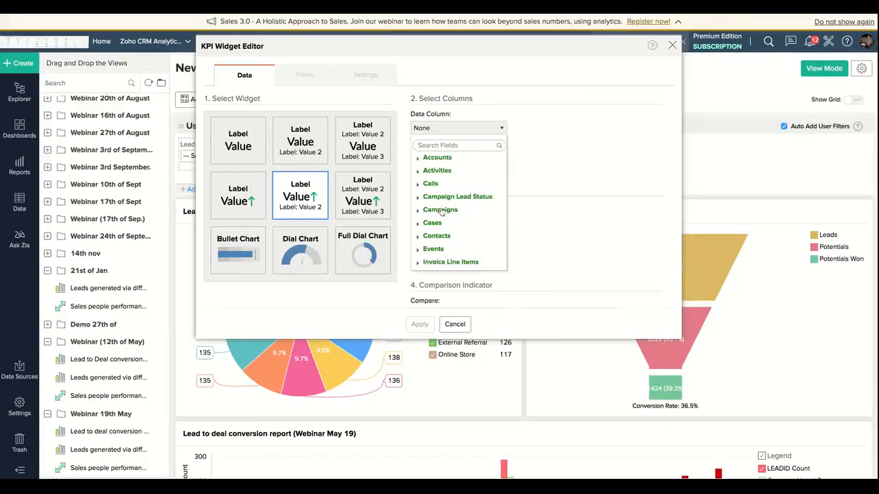
left_click(461, 145)
type("lead")
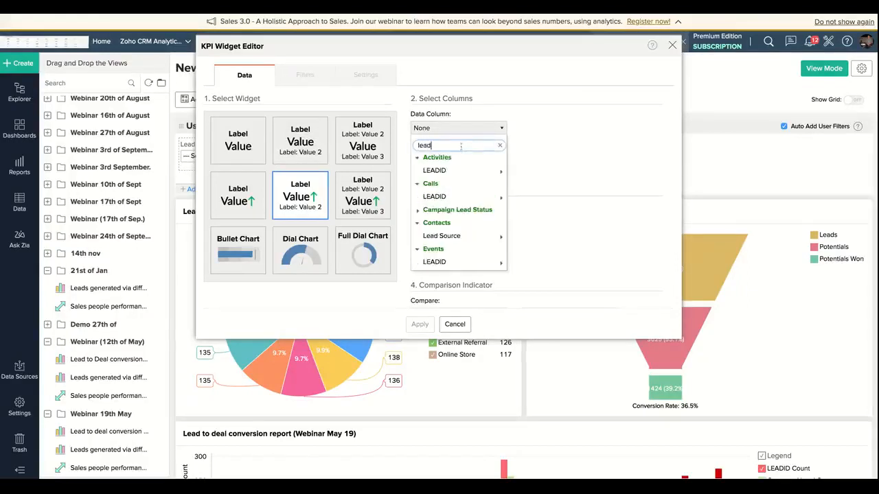
scroll(466, 230, "down", 5)
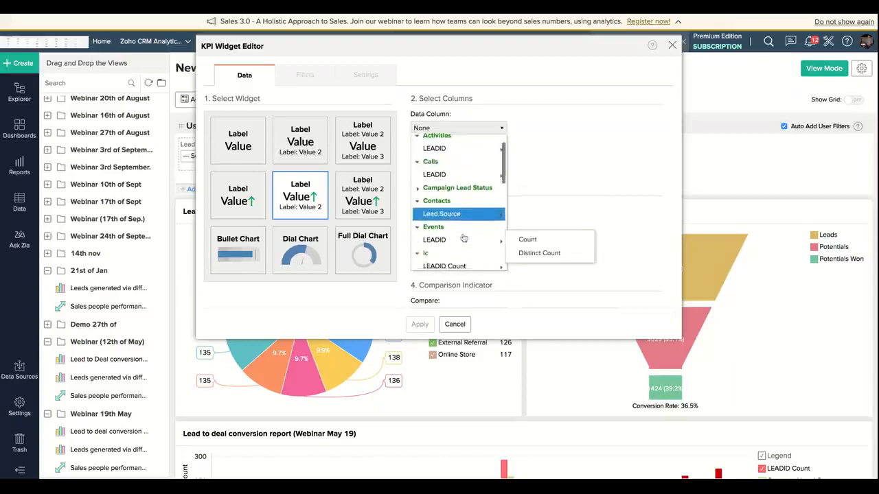
scroll(465, 236, "down", 2)
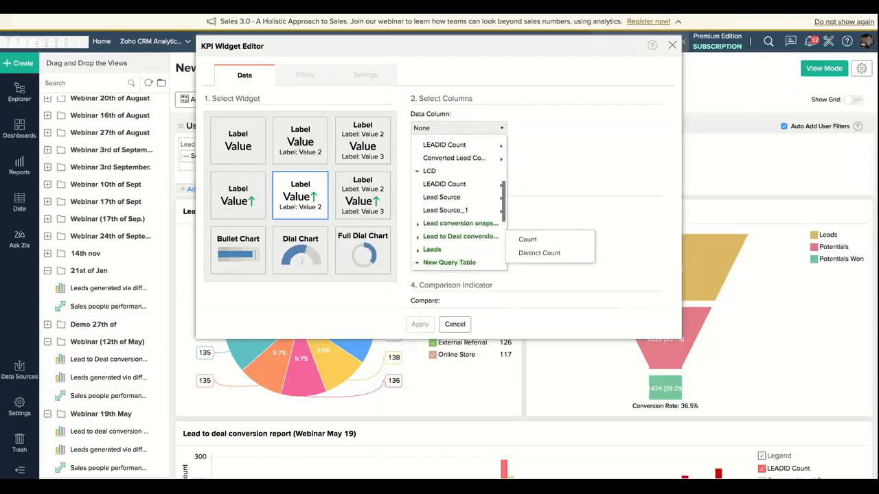
left_click(433, 246)
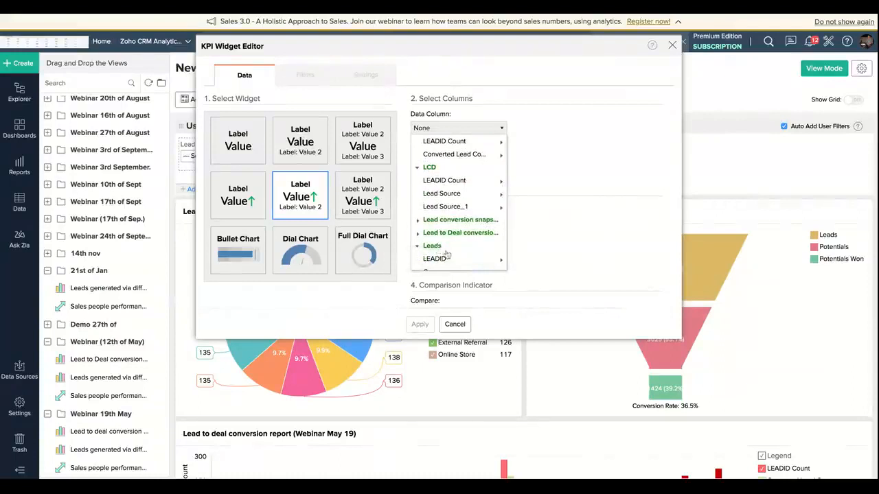
scroll(442, 249, "down", 1)
mouse_move(461, 245)
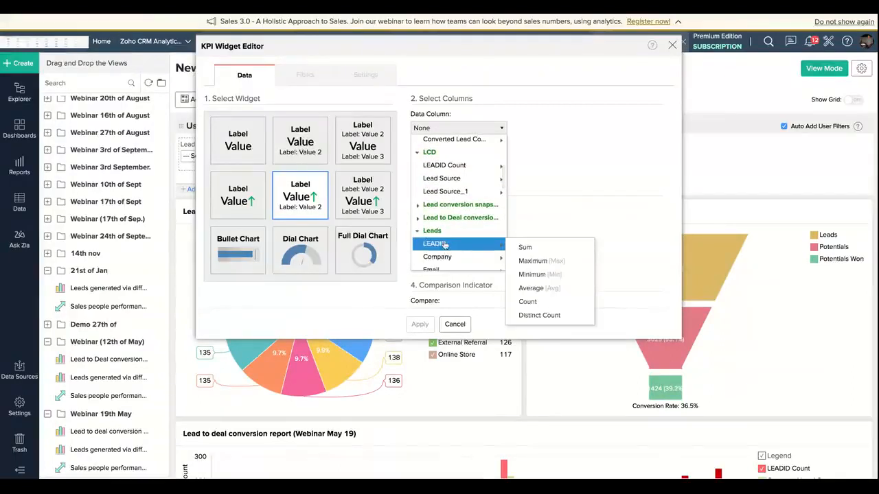
left_click(541, 302)
- Group the KPI widget by Created Time as Quarter & Year and apply it to the dashboard
left_click(481, 163)
mouse_move(472, 202)
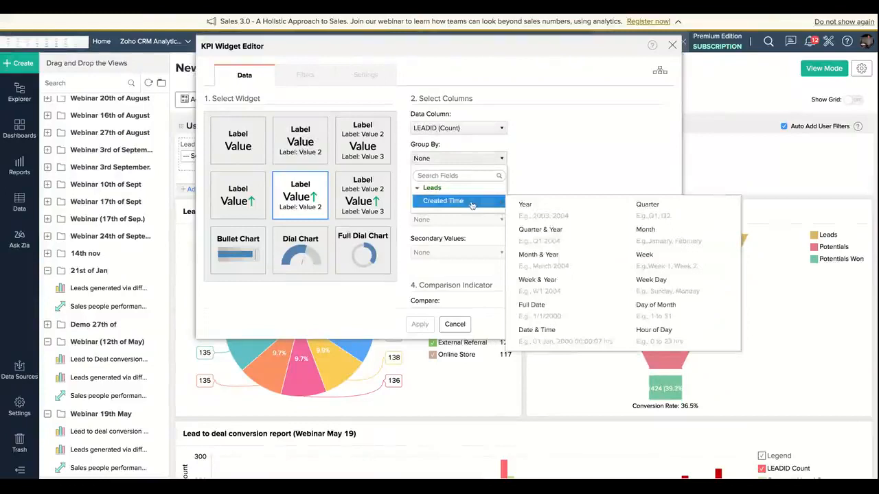
left_click(543, 235)
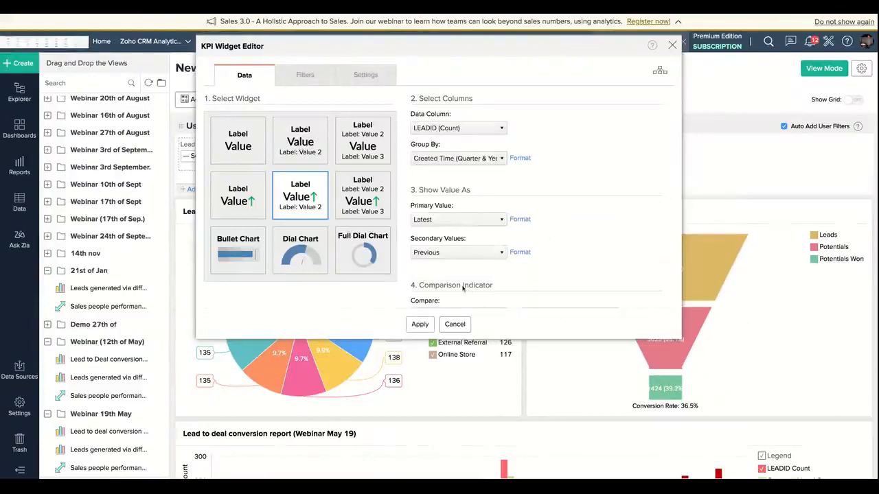
scroll(462, 289, "down", 1)
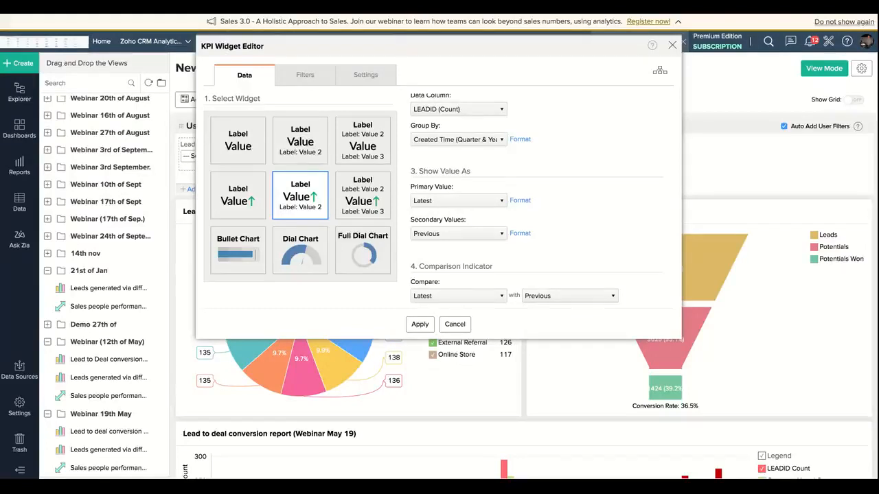
left_click(420, 324)
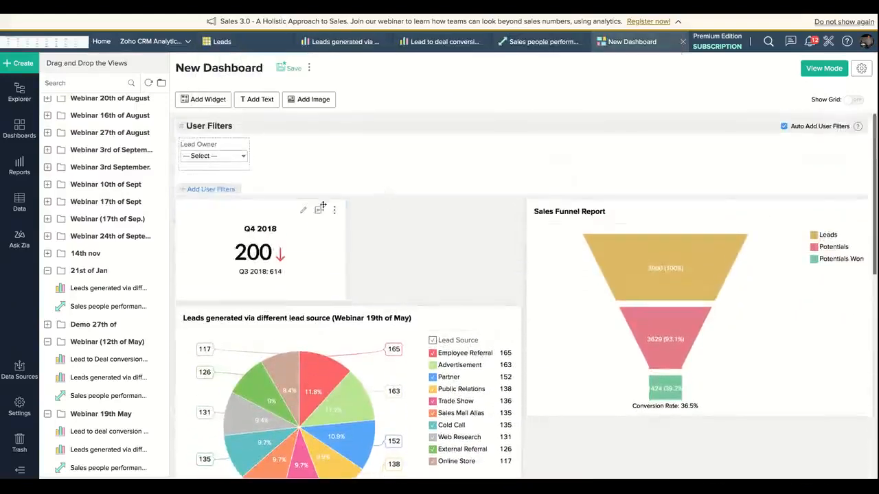
- Move the quarterly lead count widget above the user filters and widen it to half the dashboard width
left_click_drag(310, 226, 309, 147)
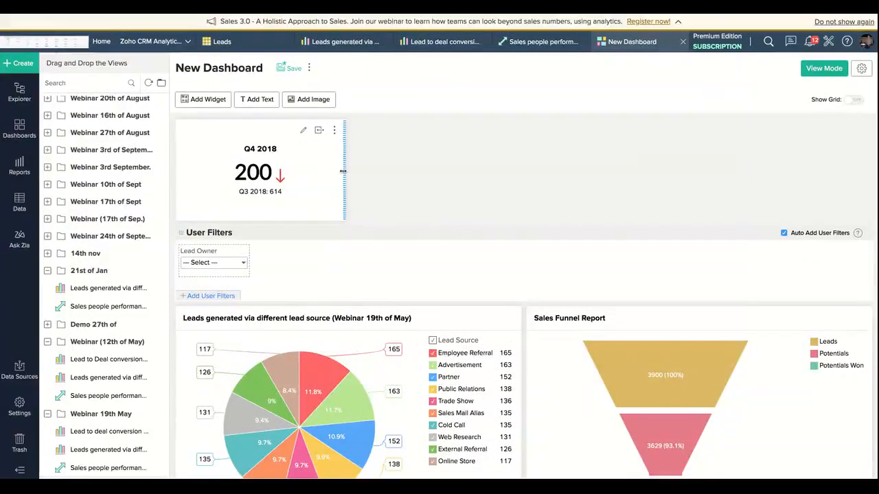
left_click_drag(342, 171, 521, 171)
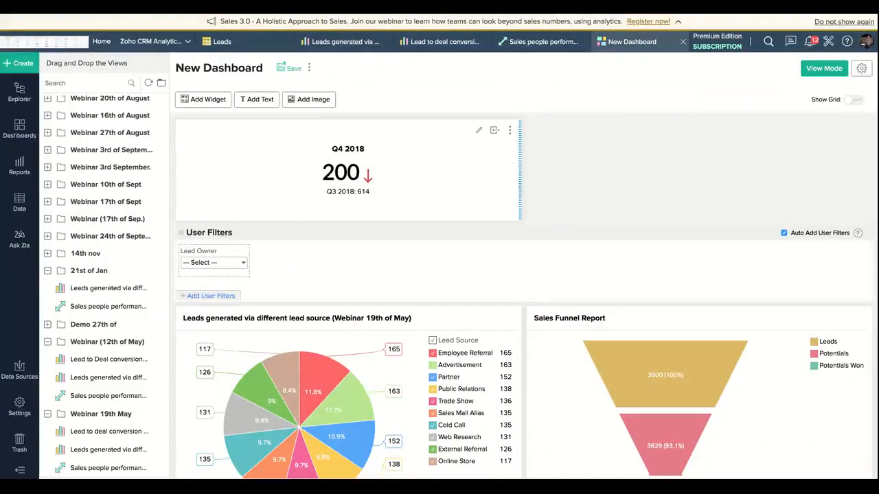
- Add a dial chart KPI widget based on Won Amount from Potentials, keeping the suggested target and maximum range
left_click(228, 102)
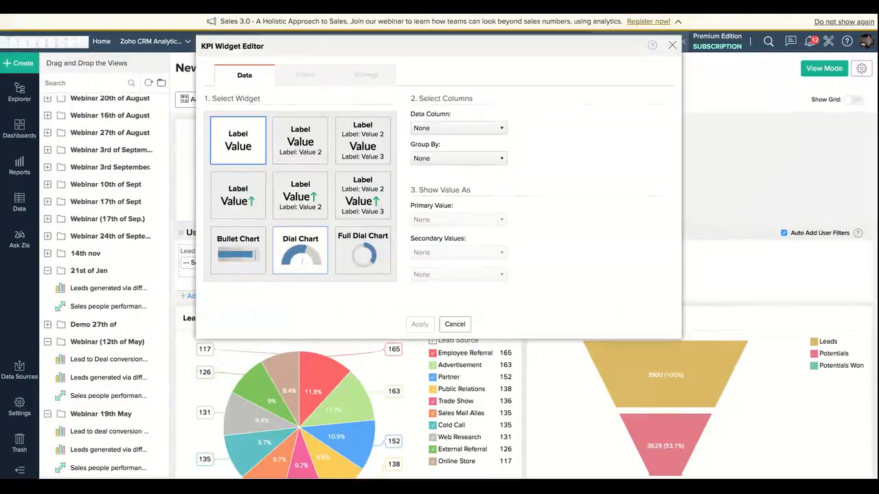
left_click(300, 250)
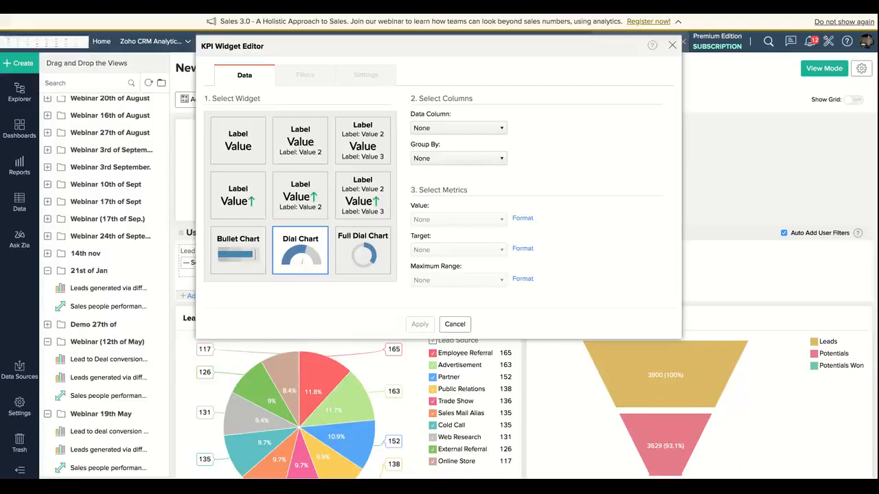
left_click(467, 130)
left_click(460, 145)
type("won")
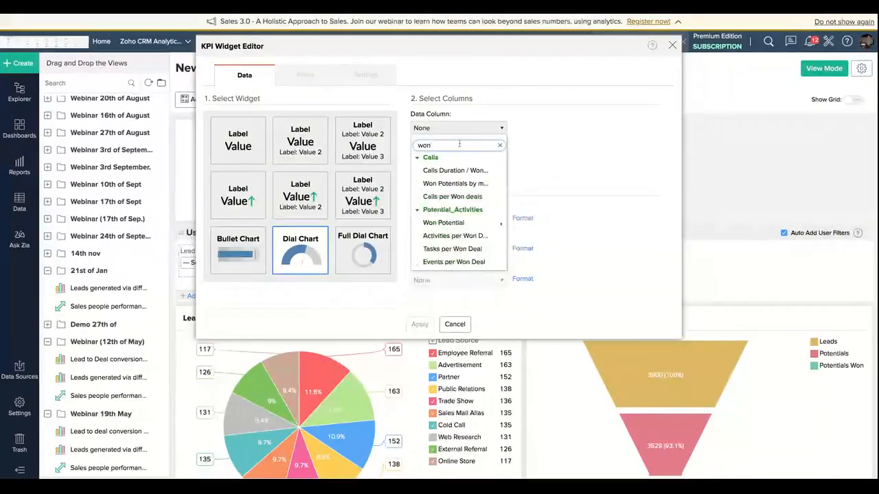
scroll(469, 221, "down", 5)
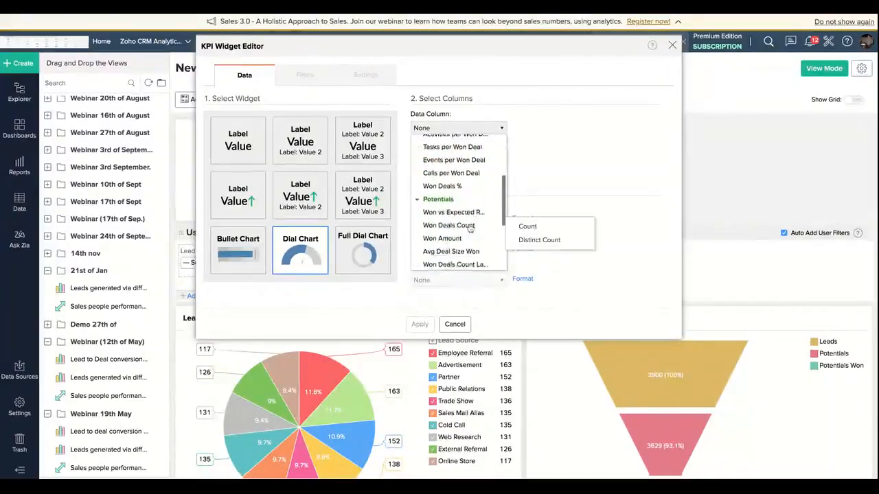
left_click(465, 194)
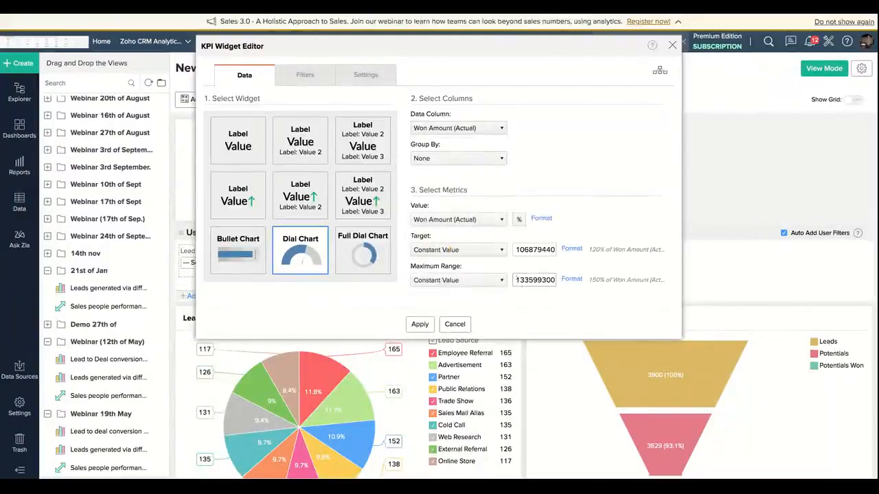
double_click(516, 280)
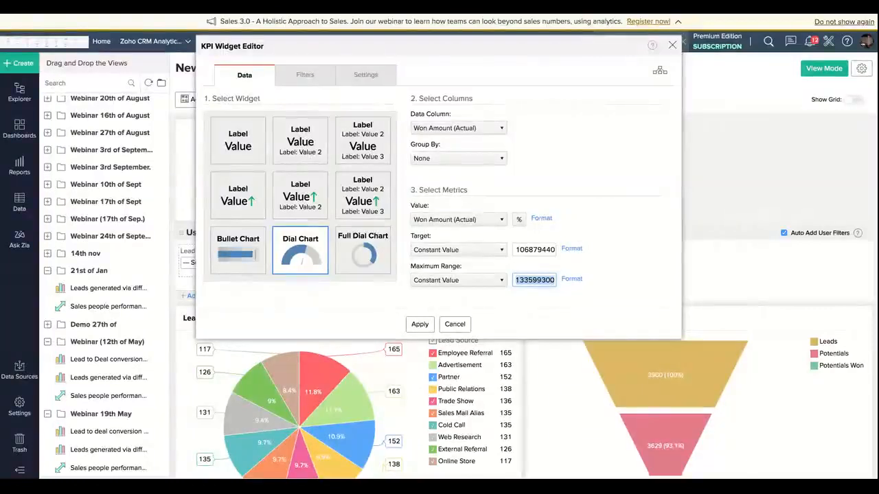
left_click(419, 324)
- Place the Won Amount dial chart in the free space beside the quarterly lead count widget
left_click_drag(284, 155, 664, 176)
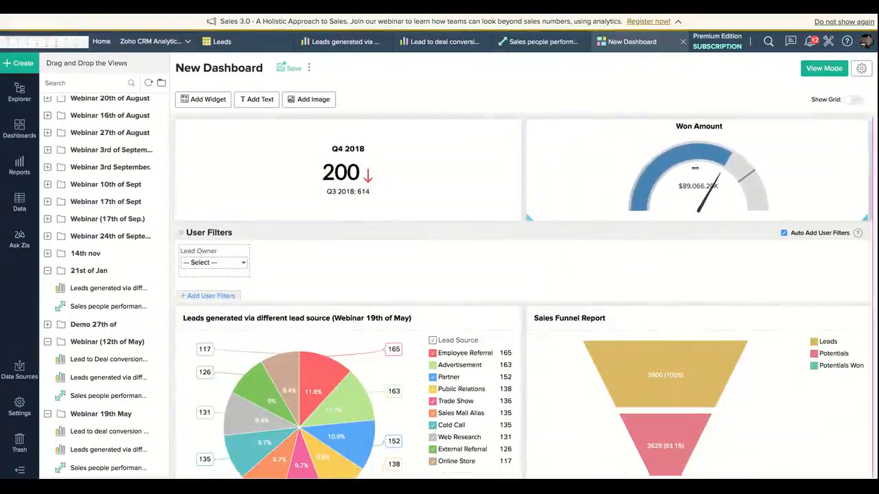
scroll(594, 274, "down", 3)
scroll(594, 273, "down", 5)
scroll(594, 273, "up", 8)
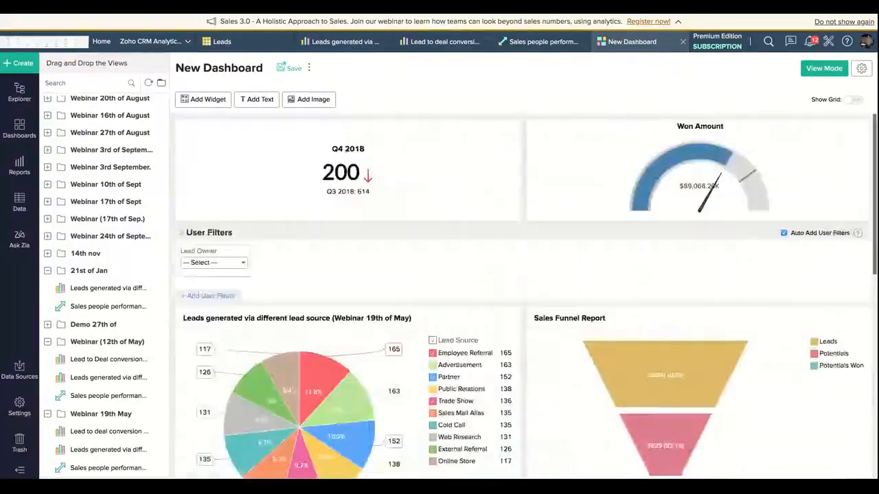
- Create a dashboard text reading "Leads overview dashboard" in Comic Sans MS at size 24
left_click(268, 104)
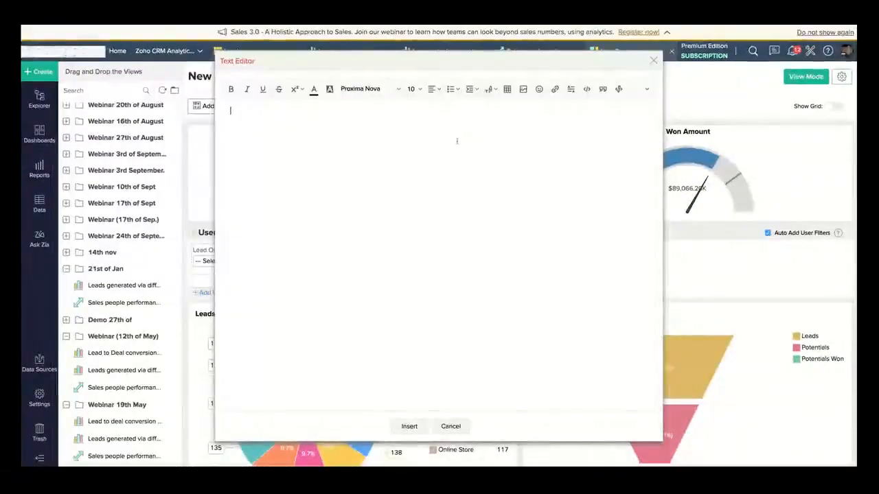
type("Leads overview dashboard")
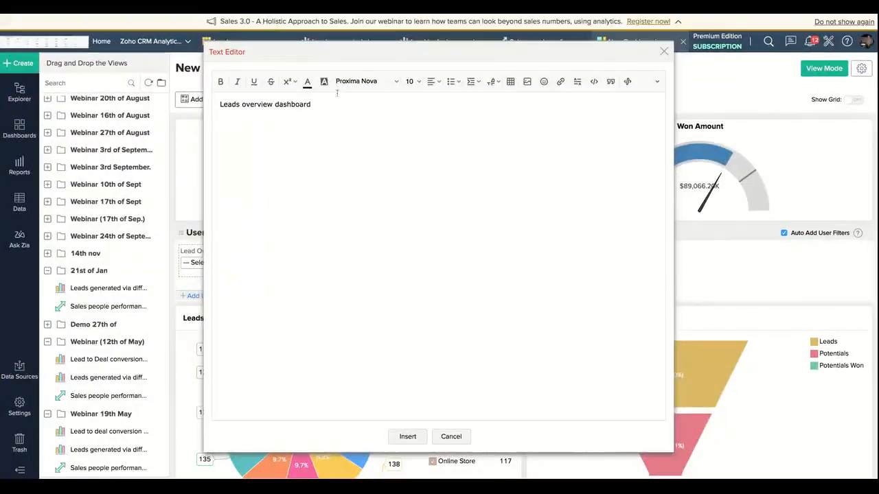
triple_click(334, 107)
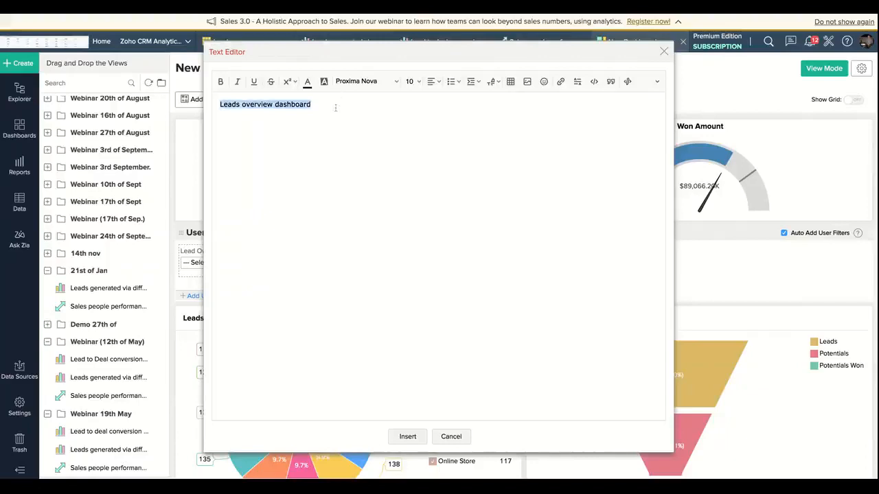
left_click(413, 87)
left_click(419, 173)
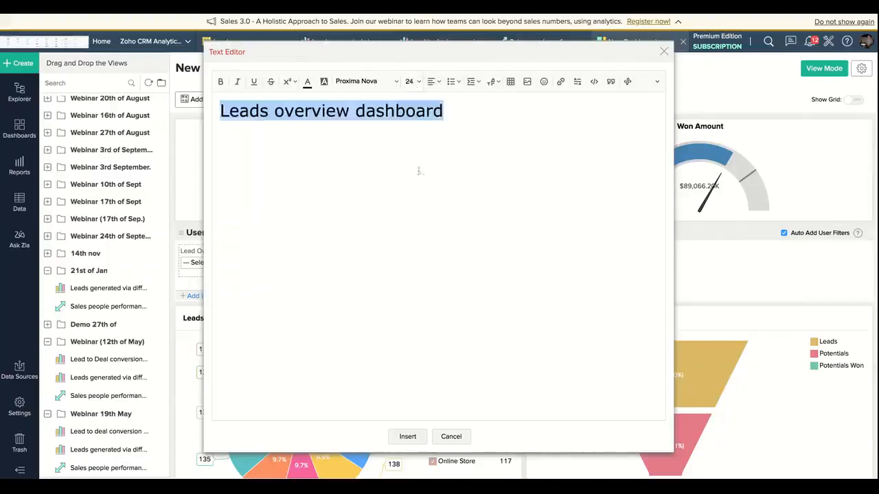
left_click(392, 83)
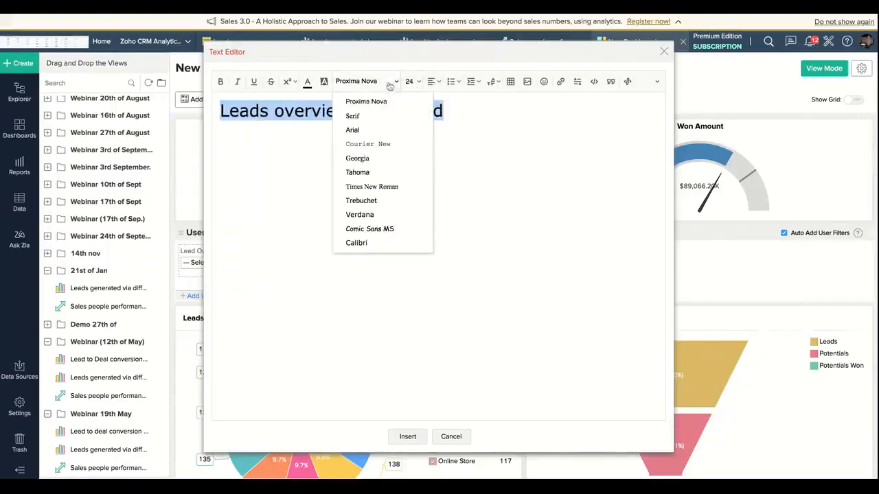
left_click(378, 234)
- Center the heading text, insert it and place it above the KPI widgets at the start of the dashboard
left_click(456, 82)
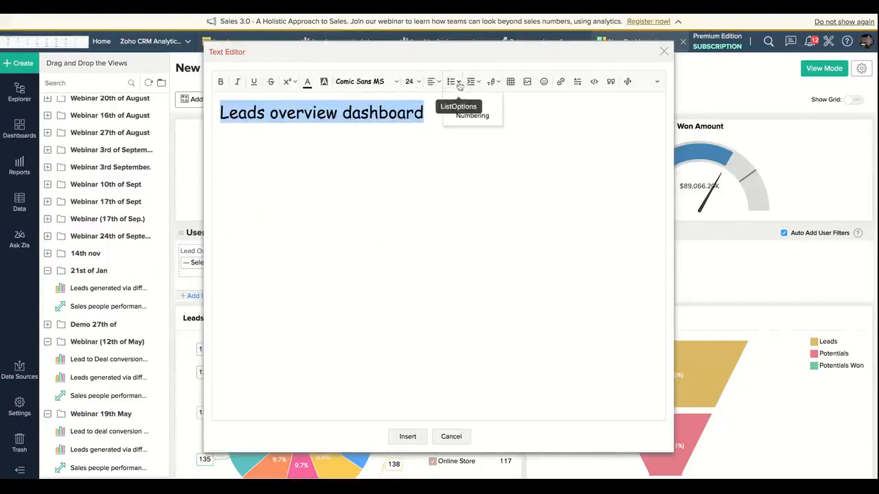
left_click(470, 83)
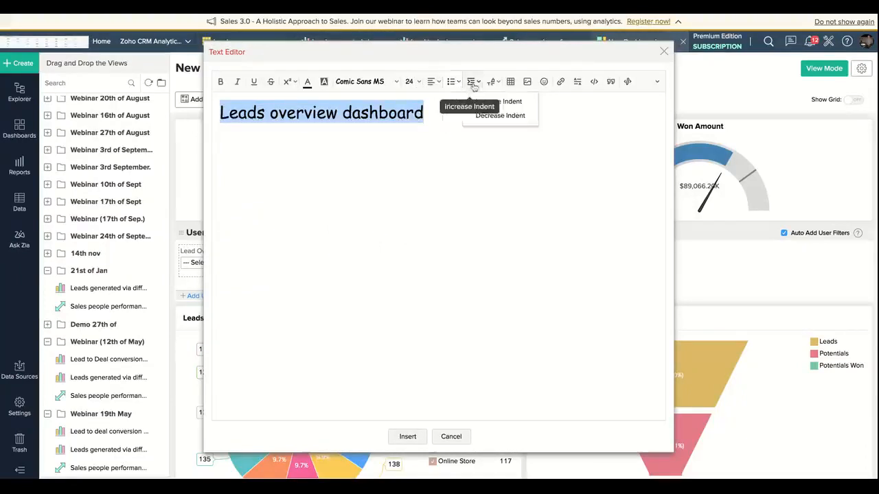
left_click(438, 84)
left_click(446, 144)
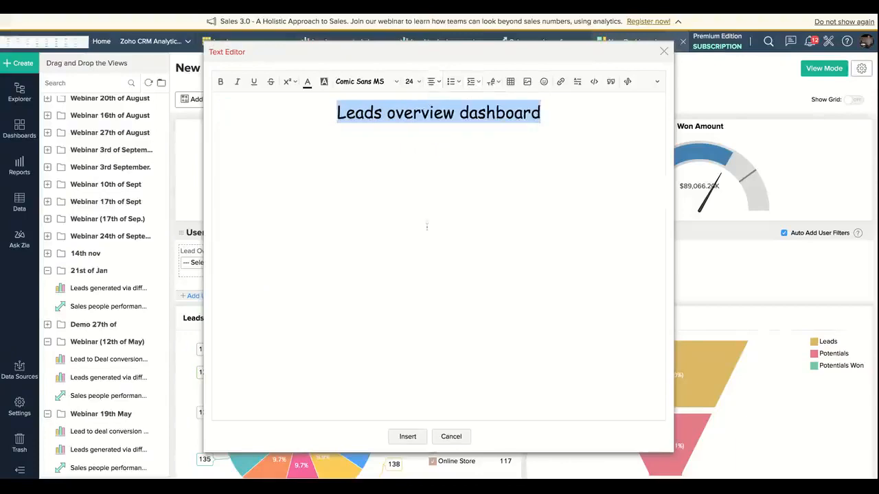
left_click(408, 437)
left_click_drag(380, 456, 381, 131)
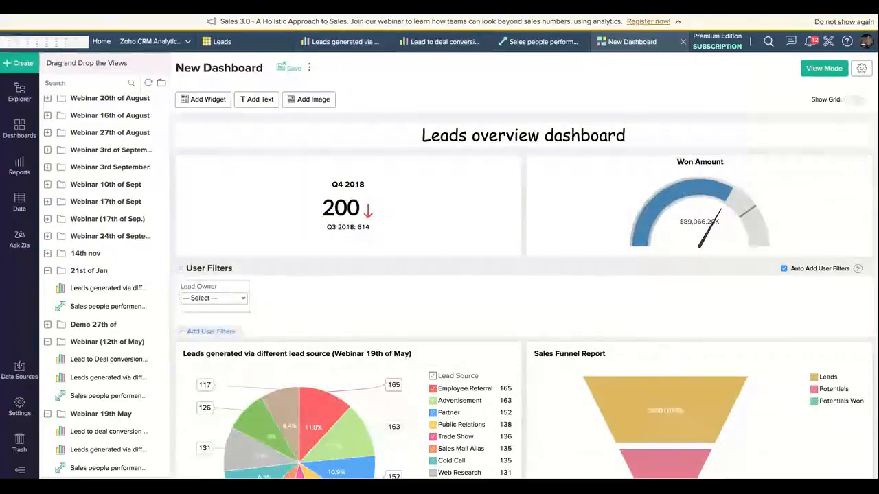
- Save the dashboard as "Leads dashboard (webinar 19th of May)" in the Webinar 19th May folder
left_click(286, 68)
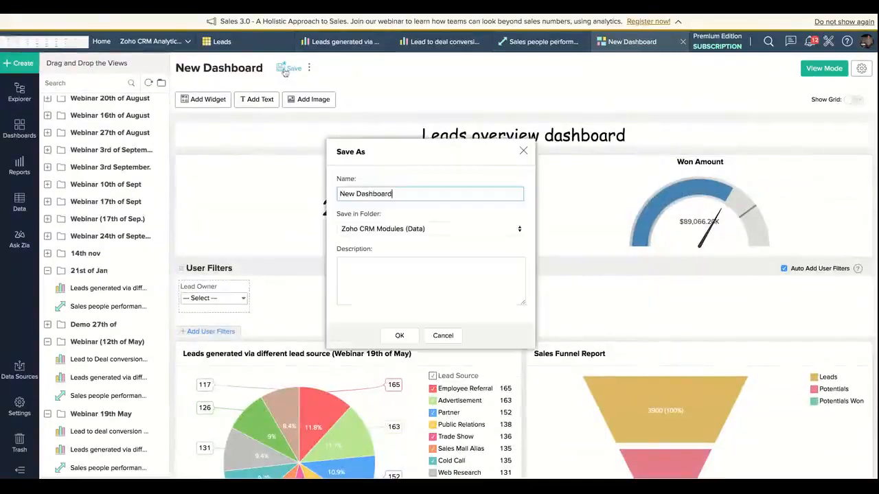
triple_click(408, 194)
key("BackSpace")
type("Lead")
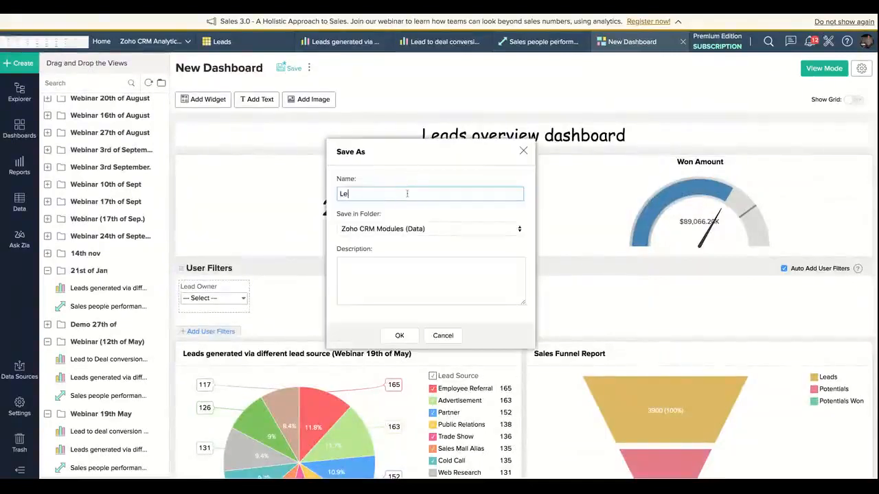
type("s dashbo")
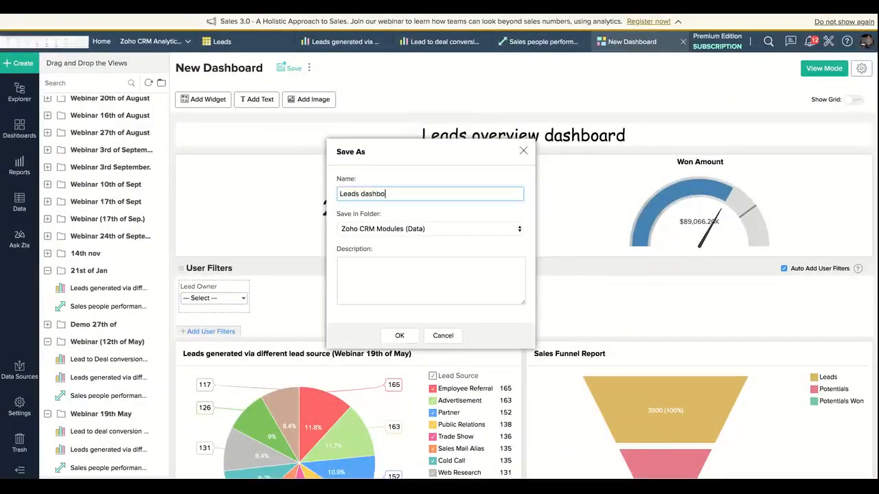
type("ard ()")
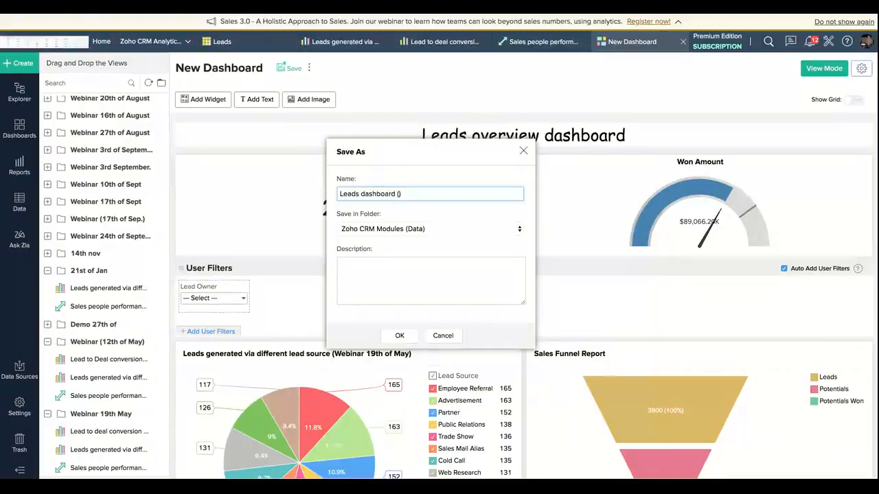
type("webinar")
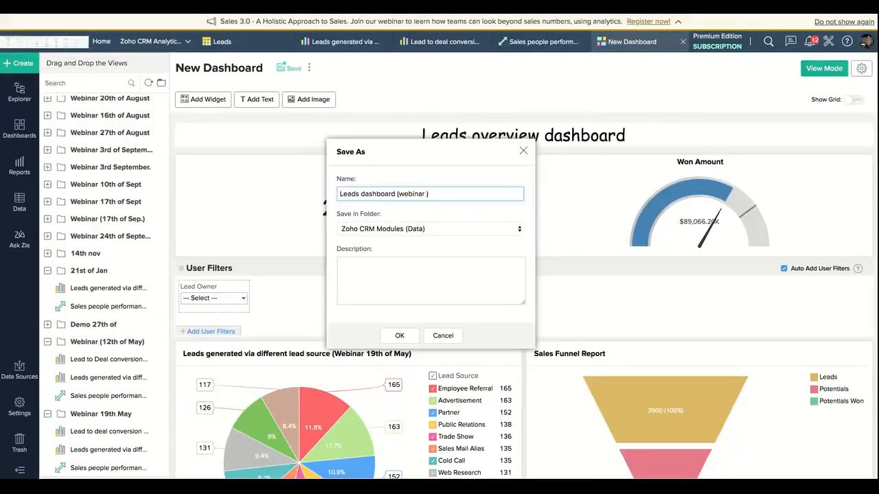
type(" 19th of May")
left_click(419, 231)
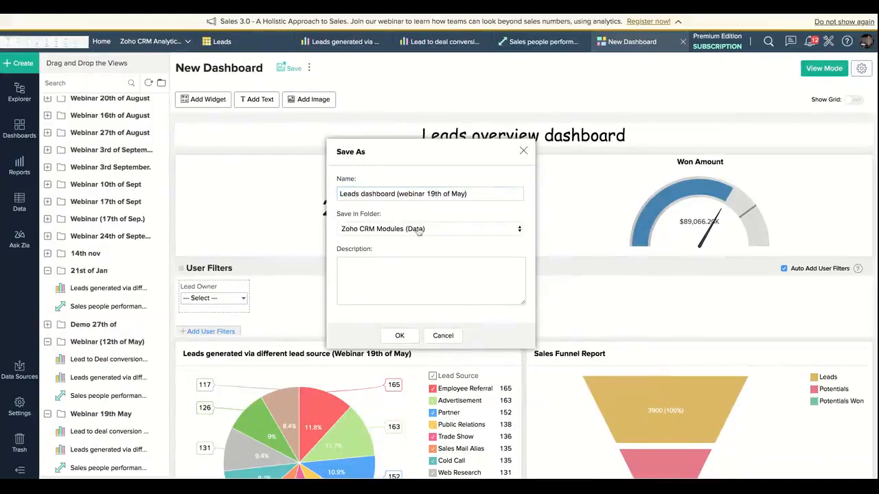
left_click(419, 232)
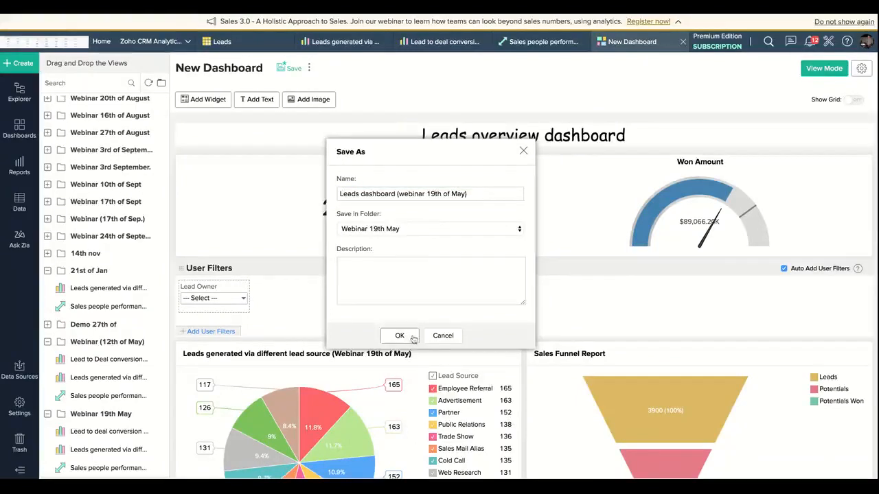
left_click(411, 337)
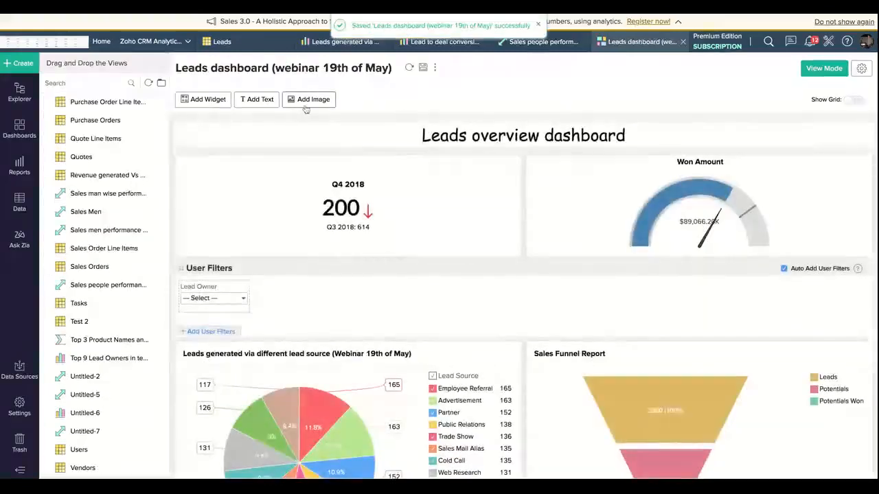
- Switch the dashboard to view mode and apply the Dark theme preset
left_click(823, 69)
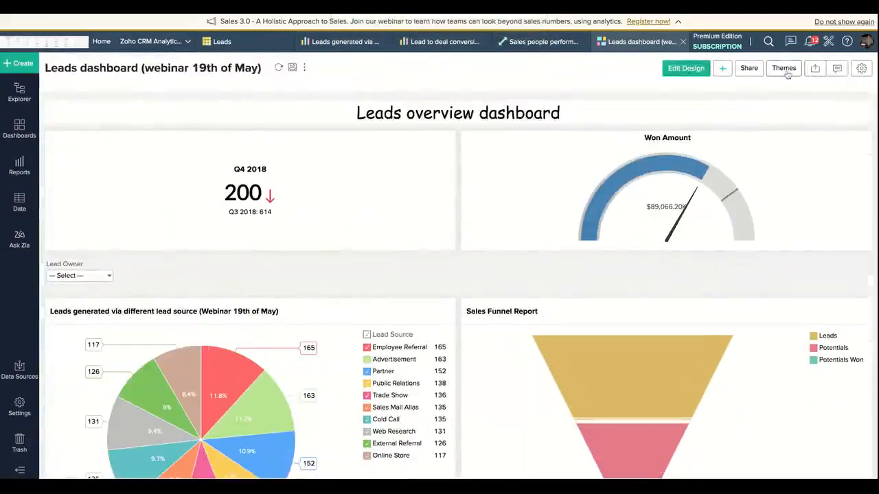
left_click(784, 68)
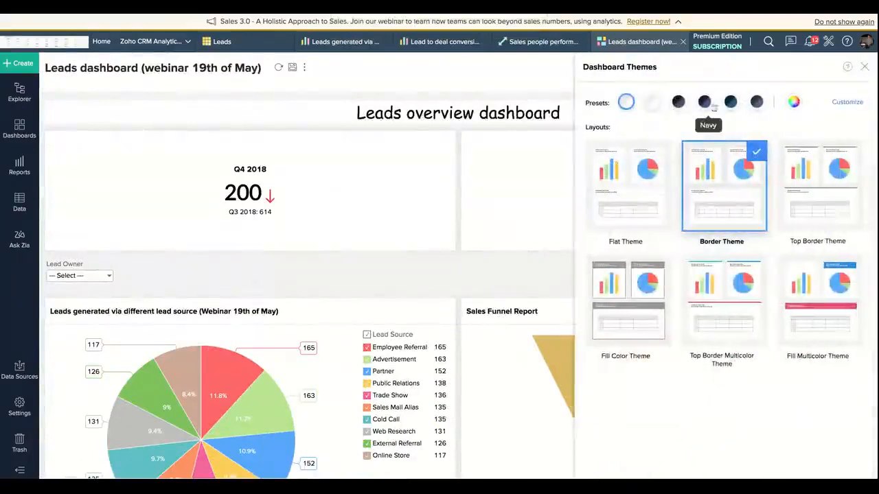
left_click(679, 102)
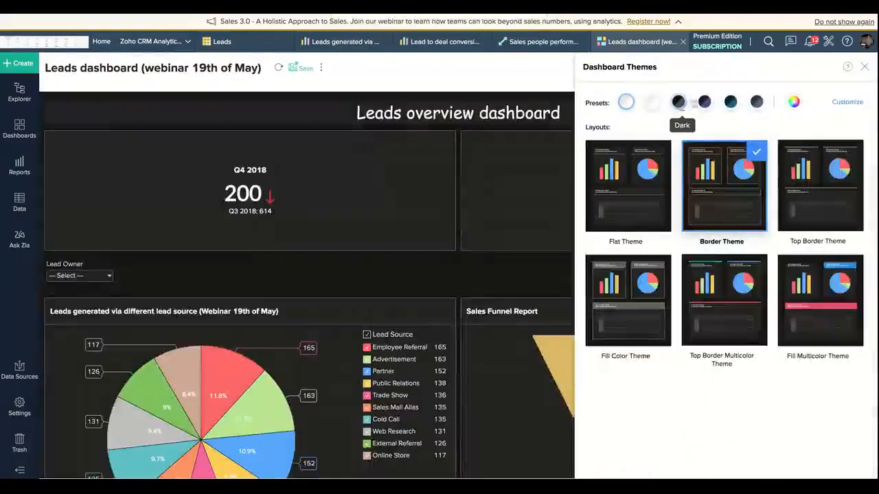
left_click(865, 68)
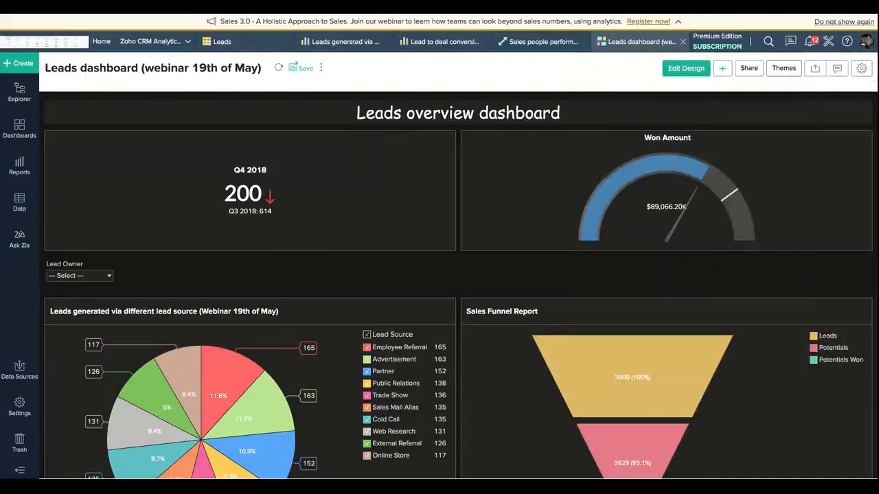
- Review the dashboard's KPI widgets and reports in view mode, and open its export options
scroll(624, 311, "down", 5)
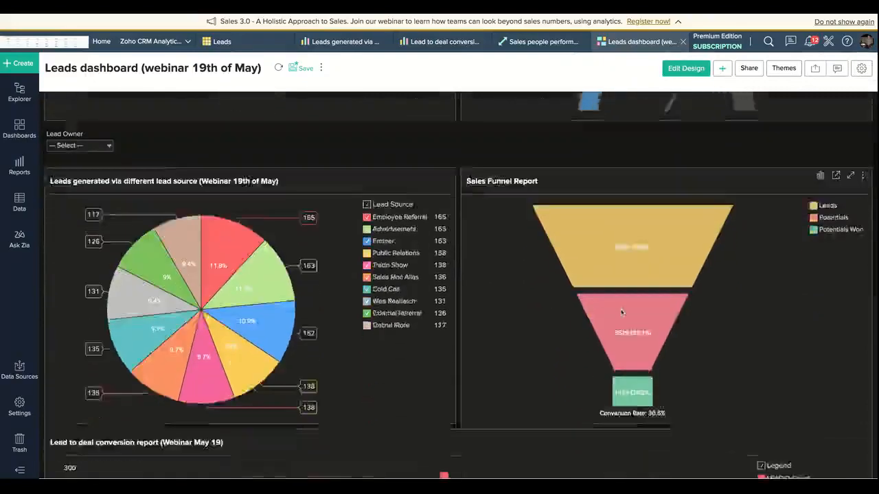
scroll(621, 313, "down", 5)
scroll(622, 309, "up", 15)
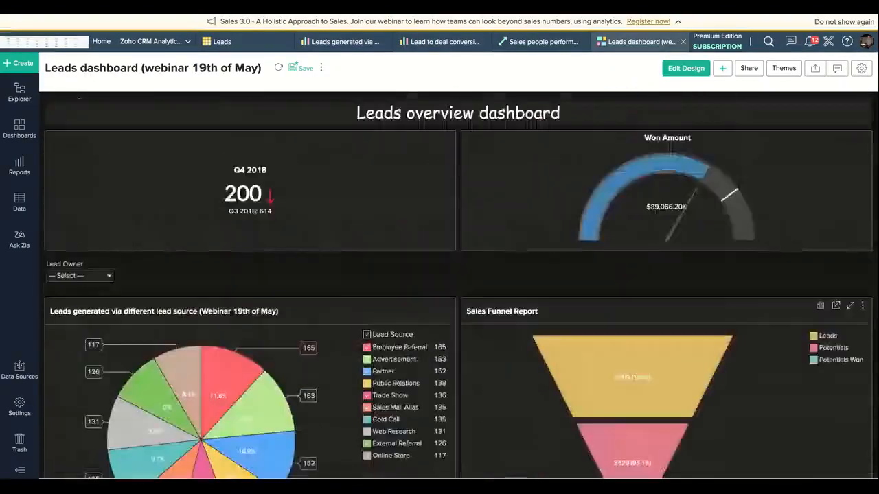
scroll(622, 310, "down", 5)
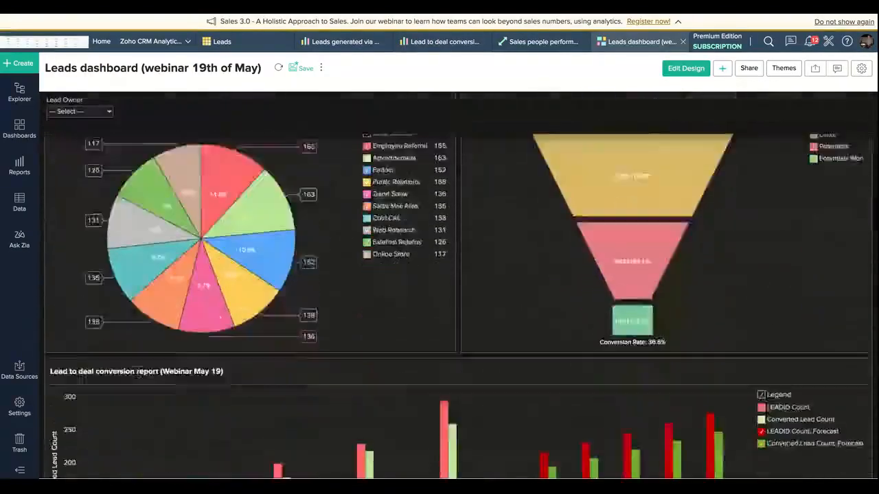
scroll(623, 310, "down", 3)
scroll(622, 310, "up", 8)
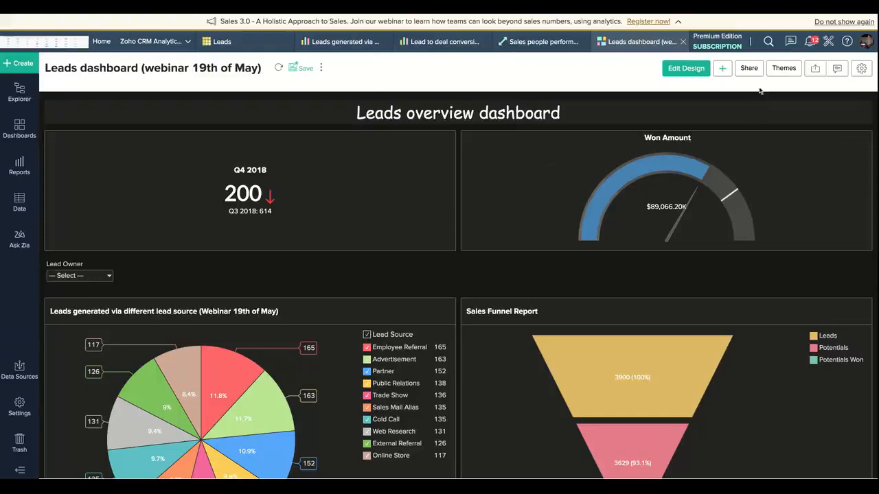
left_click(816, 70)
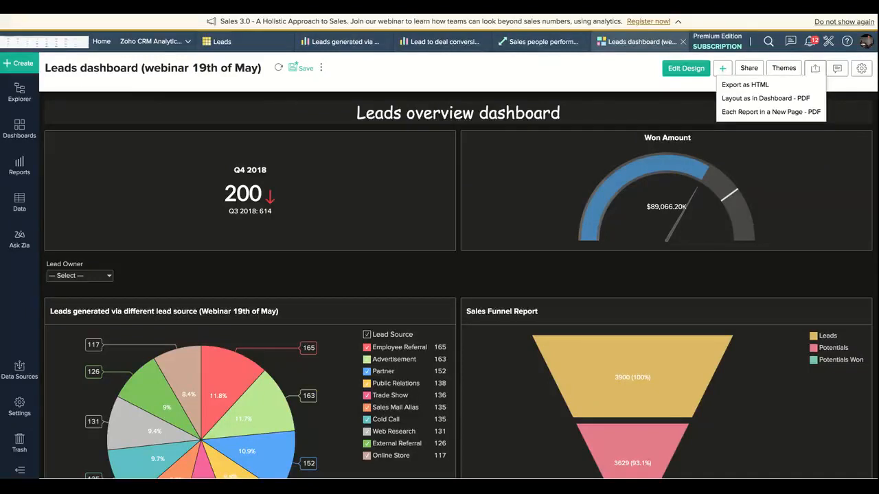
- Open sharing for this dashboard view and grant the Export Data, View Underlying Data and Drill Down permissions
left_click(749, 68)
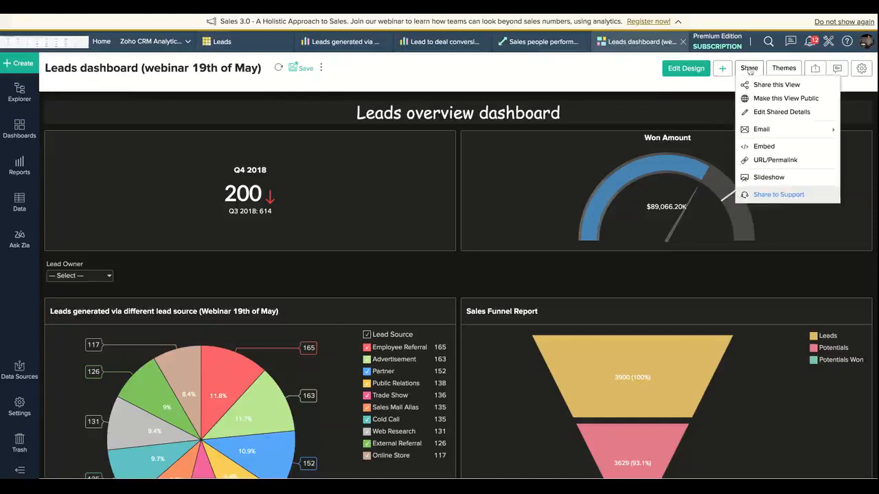
left_click(753, 85)
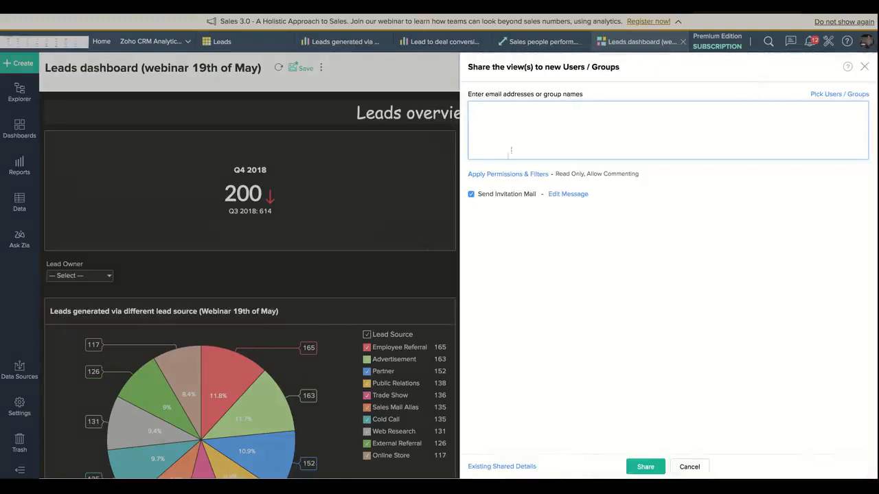
left_click(509, 174)
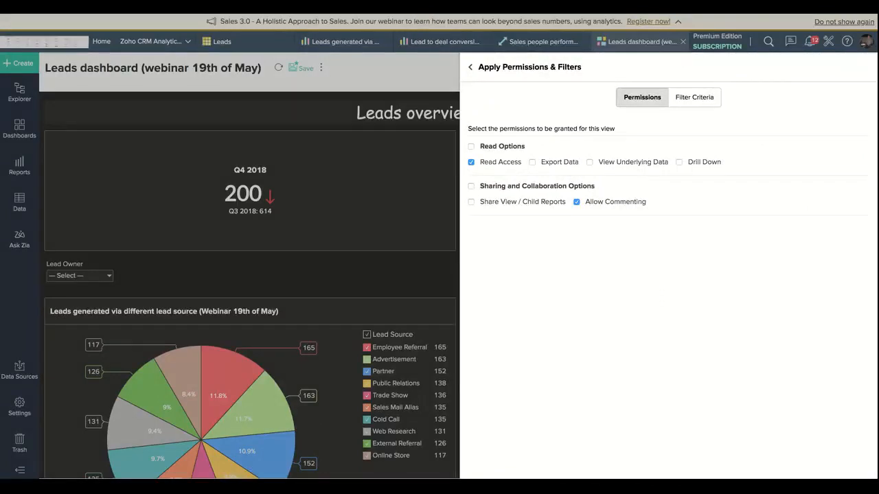
left_click(532, 163)
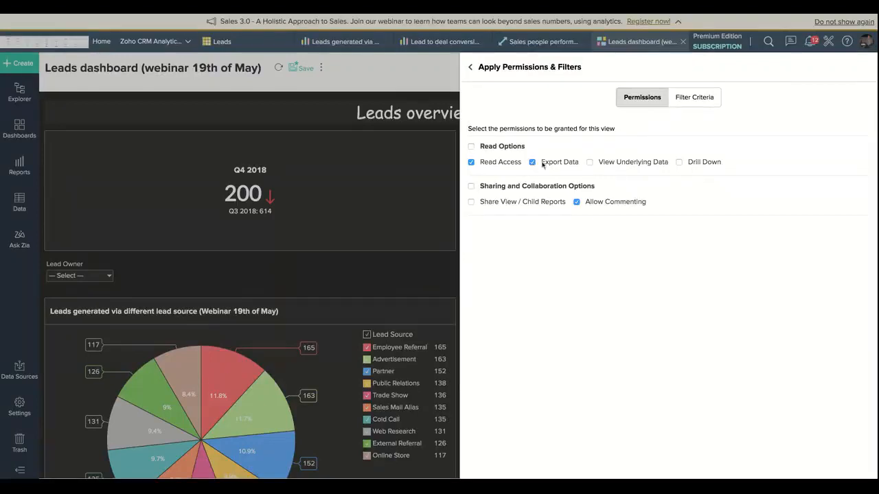
left_click(589, 163)
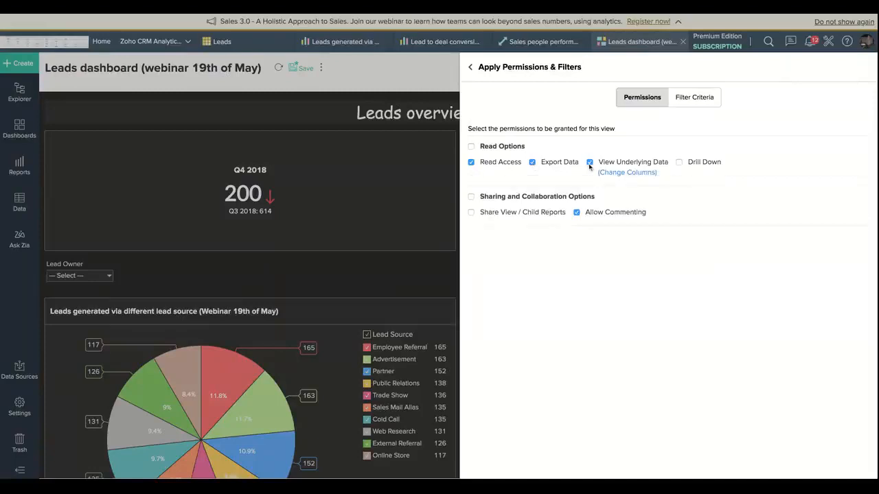
left_click(679, 165)
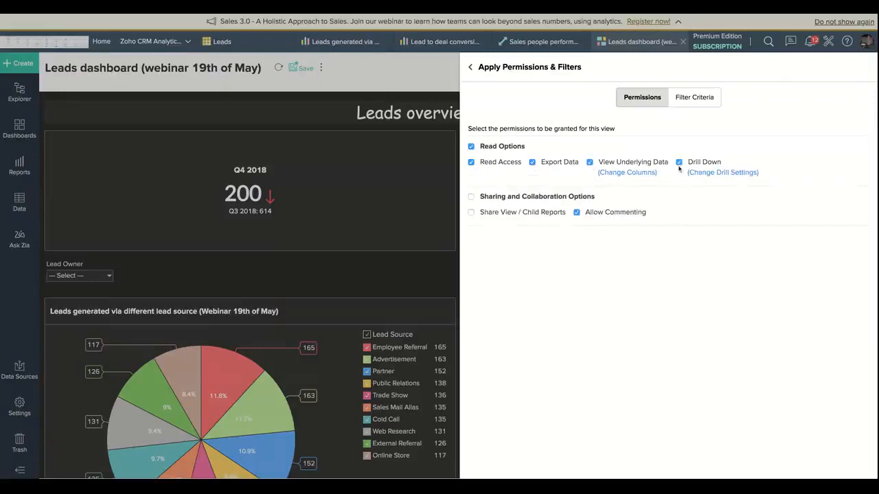
- Try starting a share filter criterion on the Users table's First Name column, and clear it
left_click(694, 97)
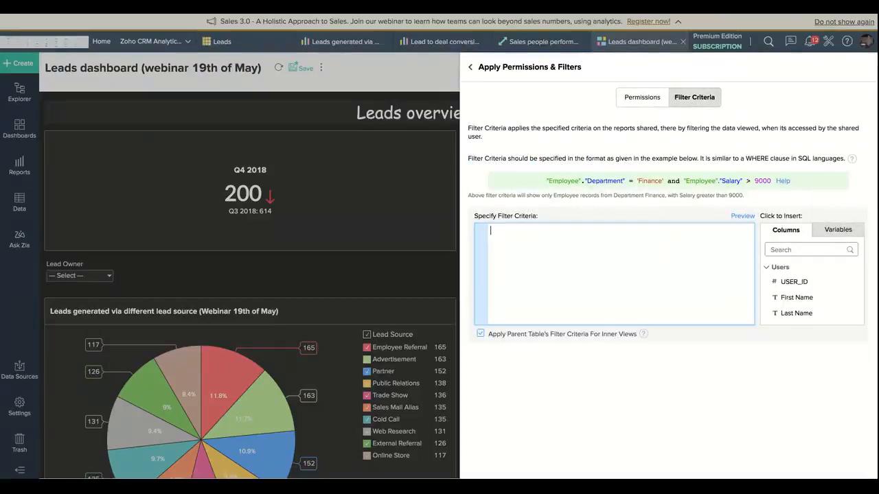
scroll(775, 287, "down", 5)
scroll(776, 287, "up", 2)
scroll(777, 287, "up", 1)
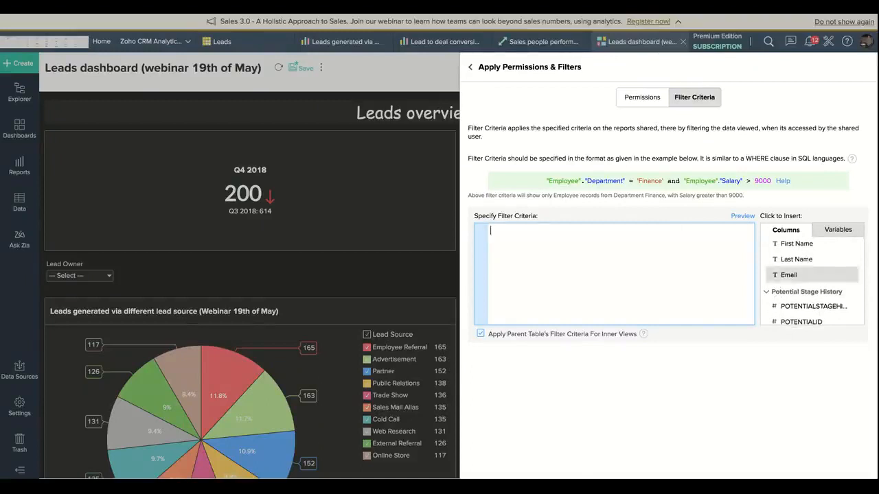
scroll(797, 275, "up", 1)
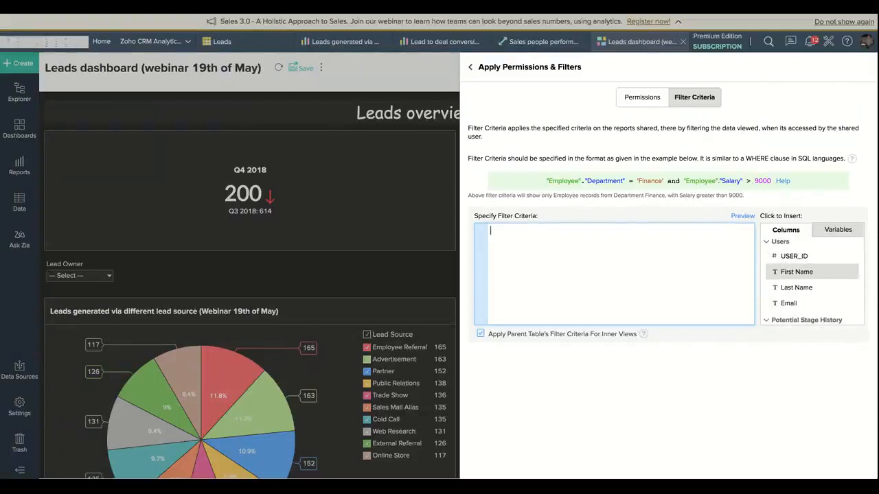
left_click(797, 272)
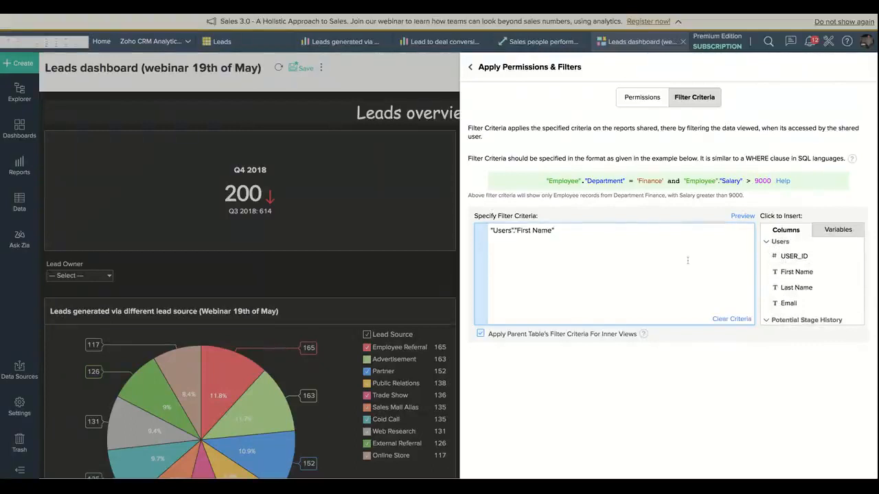
type("=")
left_click_drag(561, 229, 484, 229)
key("BackSpace")
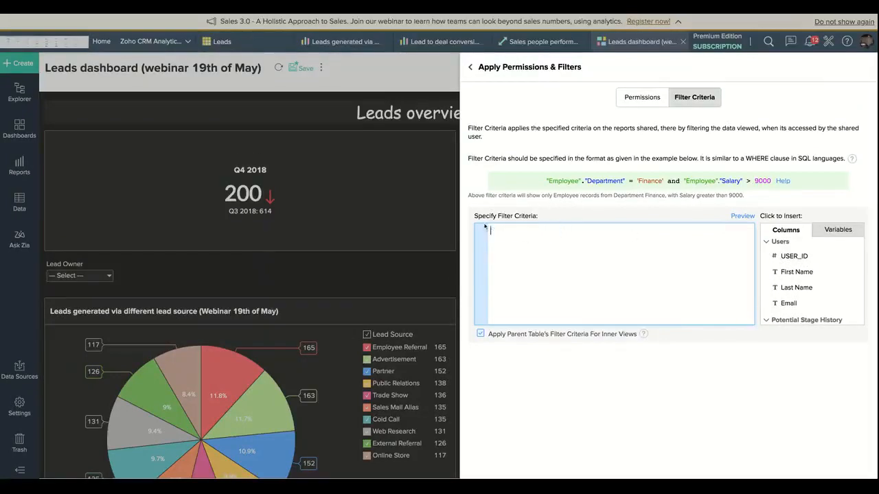
- Return to the recipients form and cancel sharing the dashboard
left_click(471, 68)
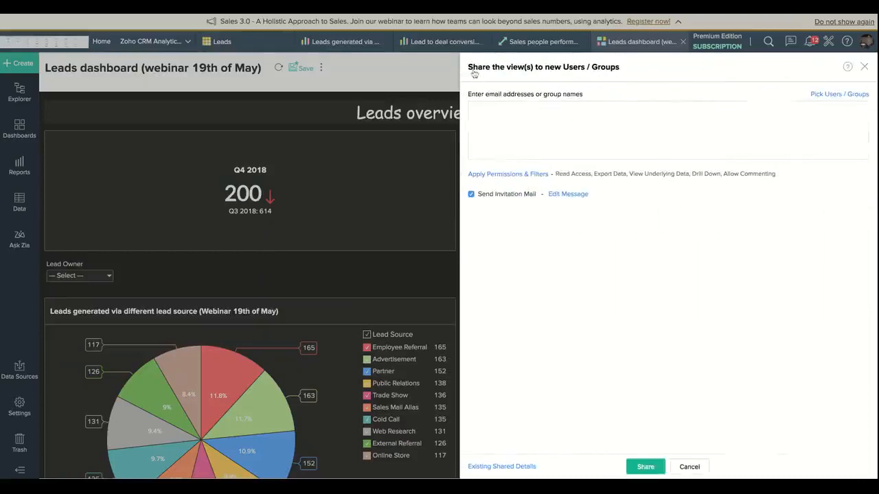
left_click(509, 131)
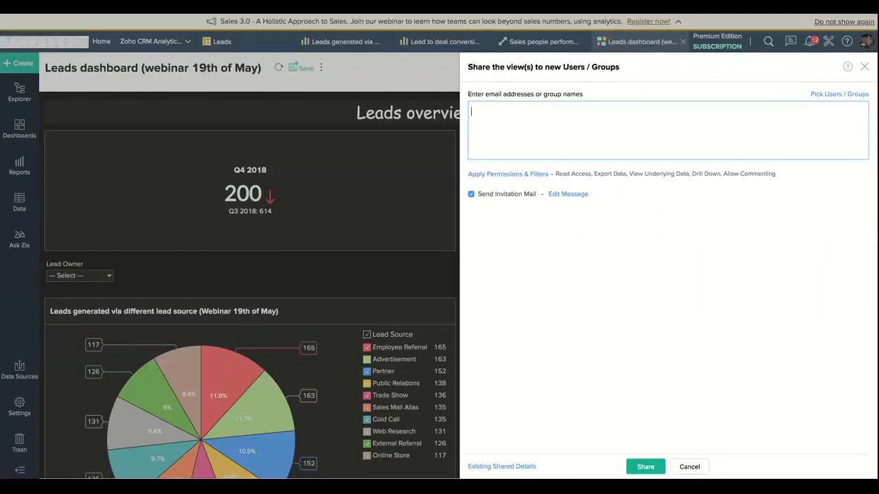
left_click(691, 467)
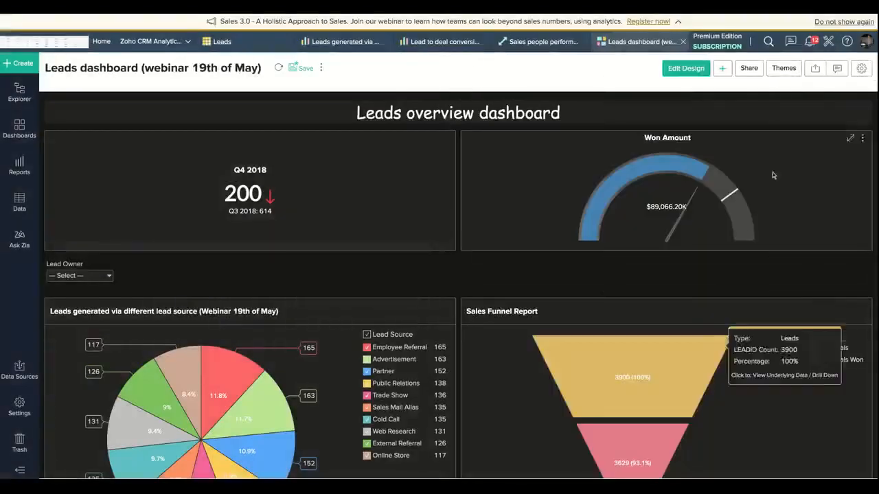
- Start emailing the dashboard as a PDF with the layout as in the dashboard, saving the modified view first
left_click(747, 68)
mouse_move(758, 135)
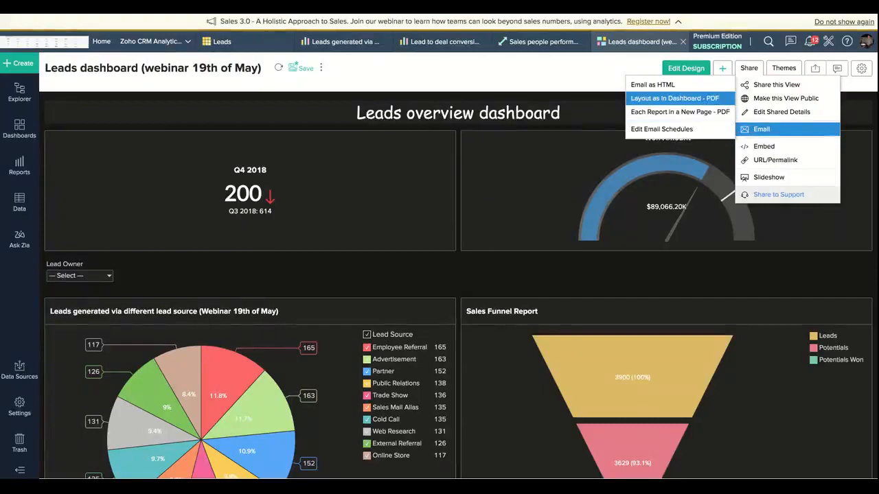
left_click(675, 98)
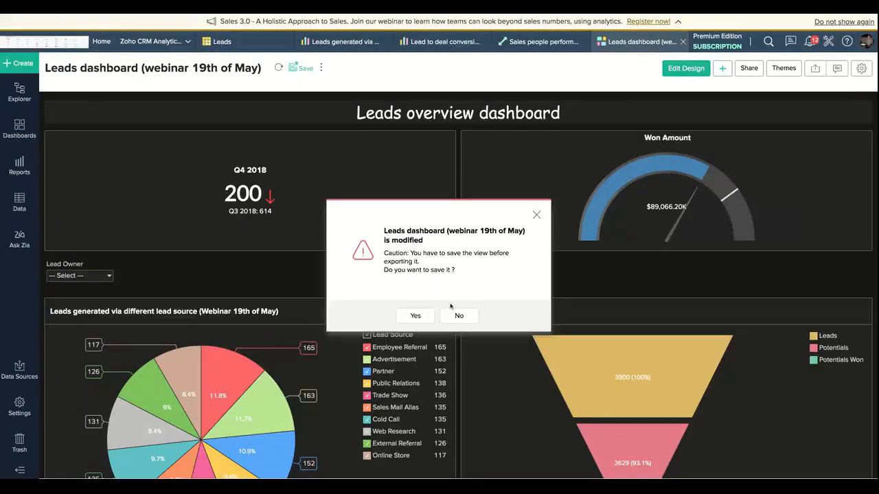
left_click(417, 316)
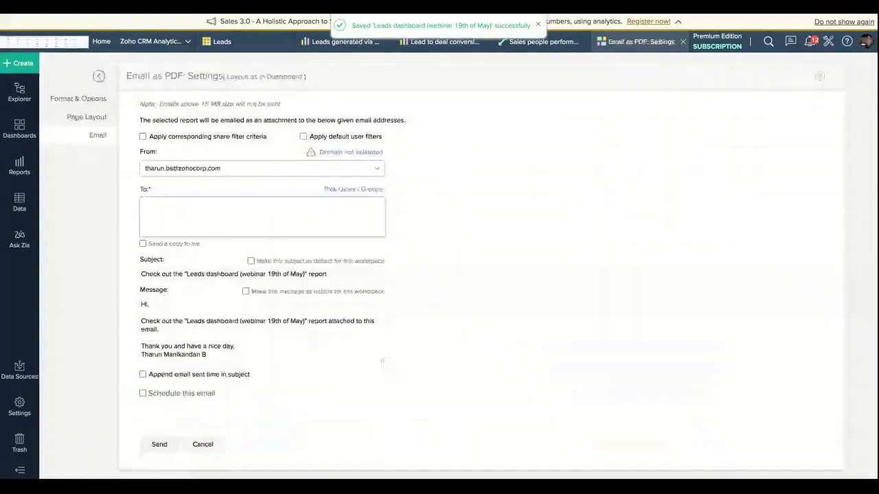
- Turn on scheduling for this email, examine its frequency, name, repeat and time settings, and cancel the email setup
left_click(143, 393)
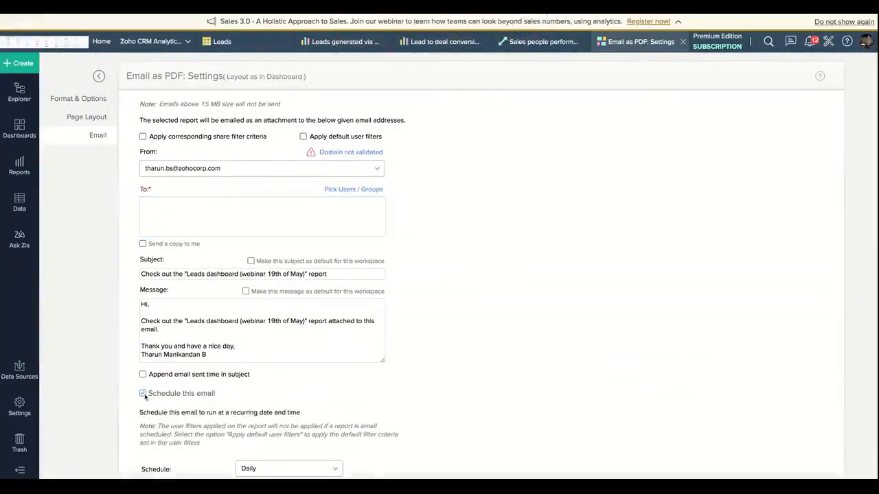
scroll(214, 402, "down", 2)
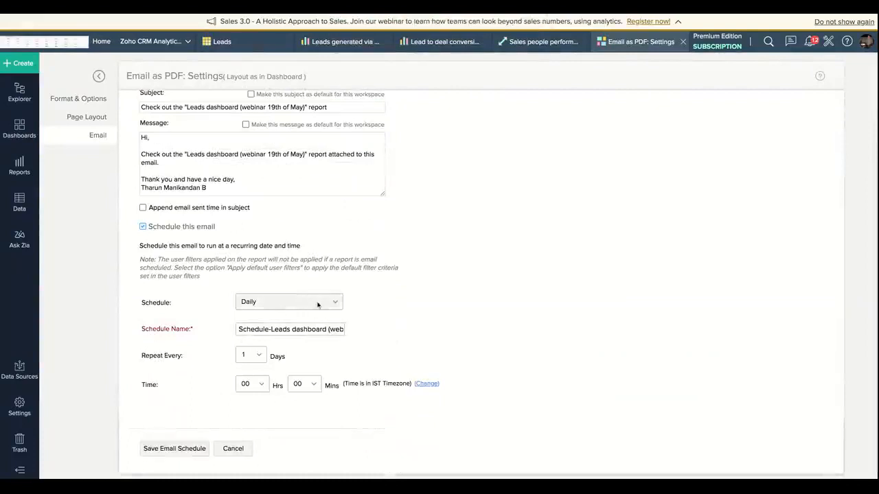
left_click(296, 306)
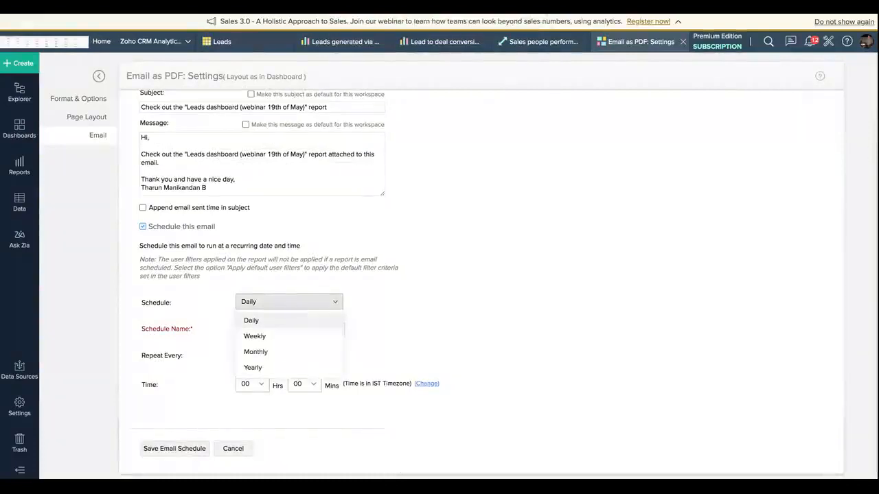
left_click(389, 329)
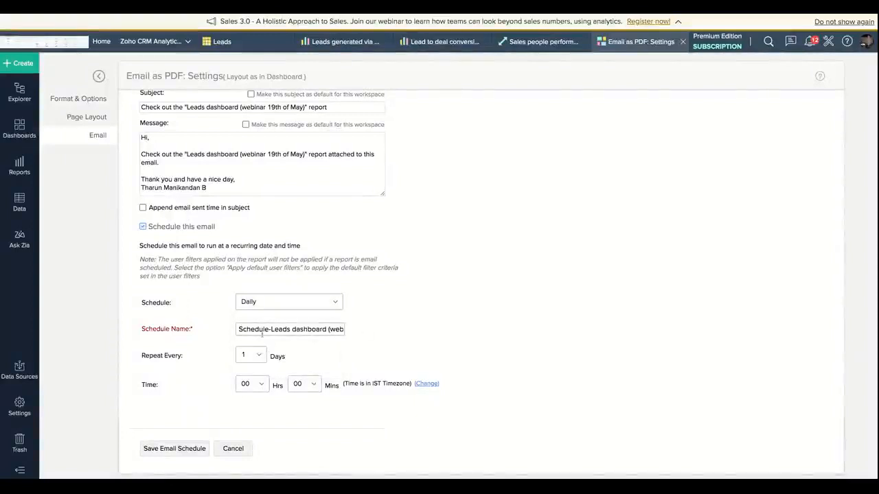
left_click_drag(258, 330, 344, 330)
left_click(320, 358)
left_click(265, 357)
left_click(284, 357)
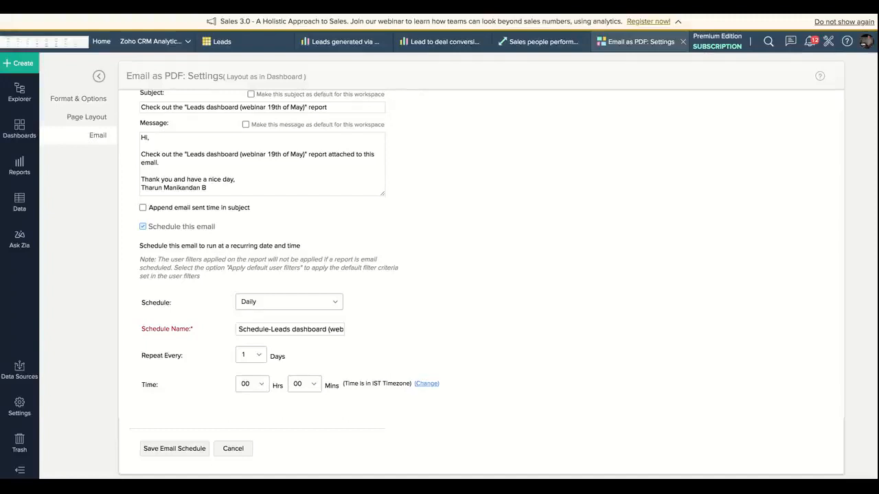
left_click(233, 449)
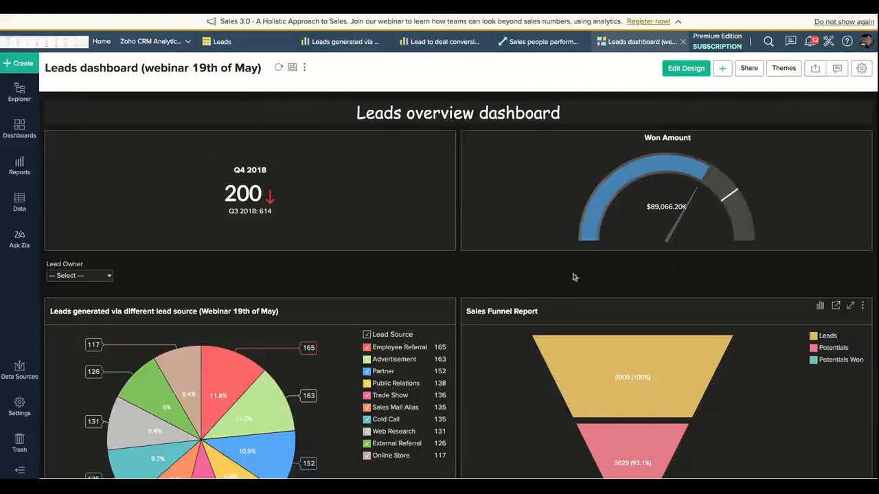
- Open the dashboard's embed settings and select the HTML snippet for web pages
left_click(747, 68)
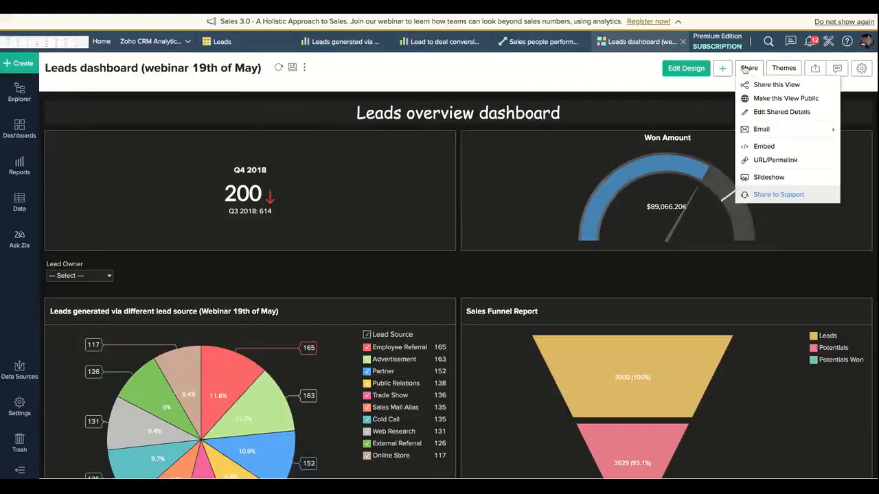
left_click(763, 149)
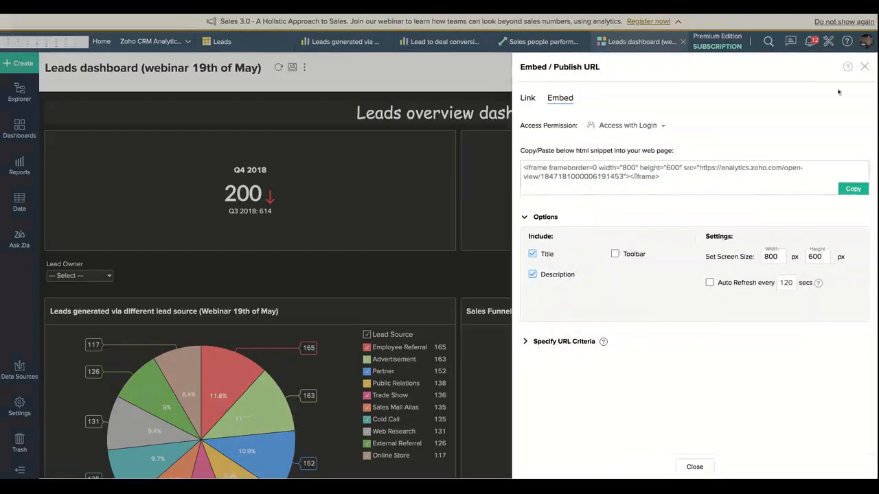
left_click(864, 66)
left_click(745, 70)
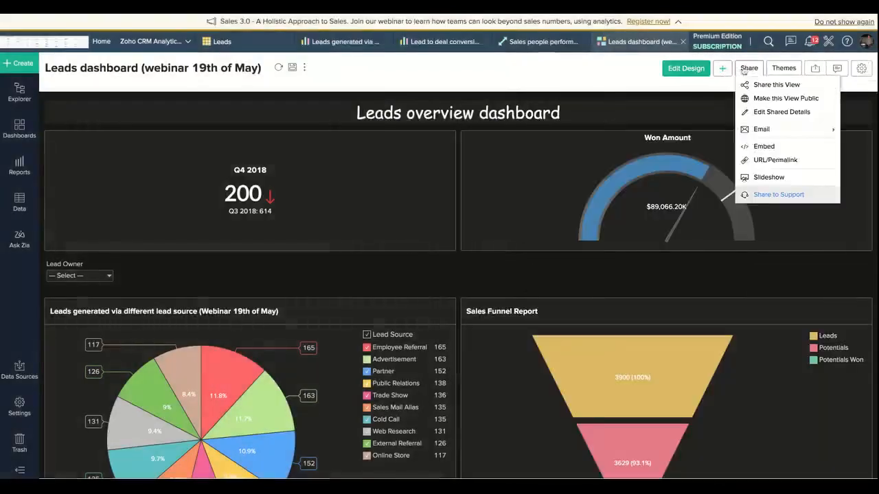
left_click(756, 145)
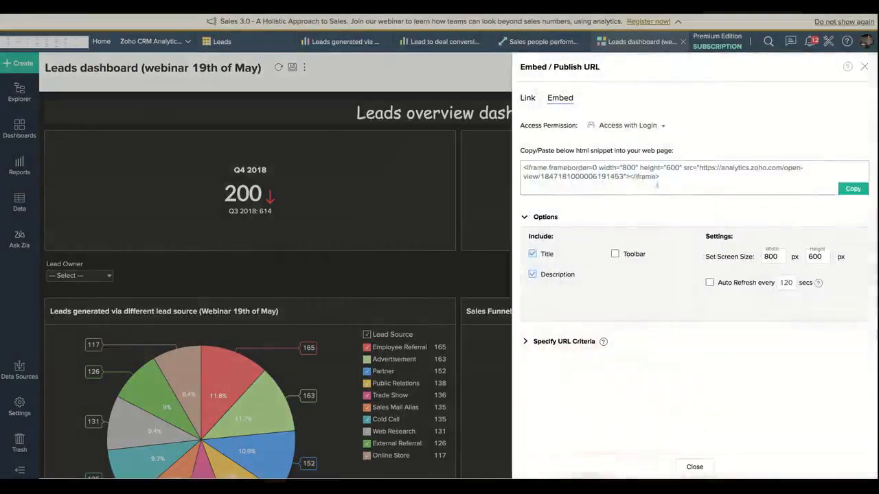
left_click(670, 177)
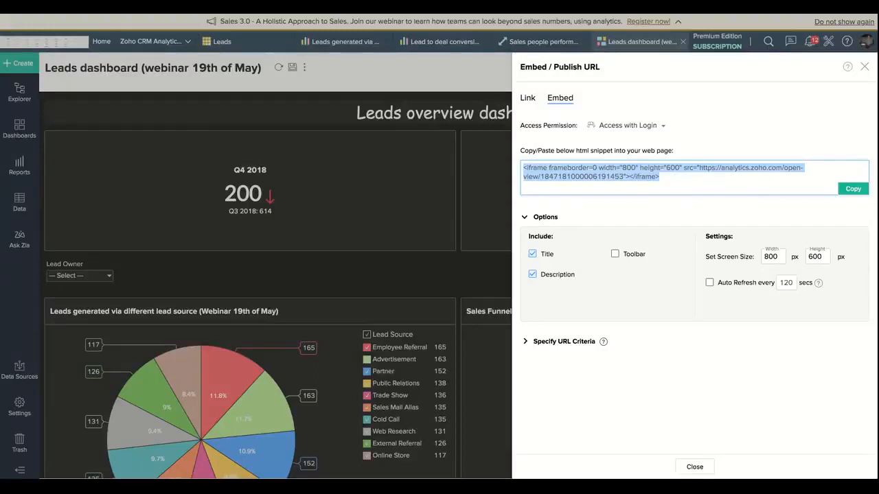
- Examine the embed access permissions, including access without login and its password option, and close the embed settings without applying changes
left_click(662, 127)
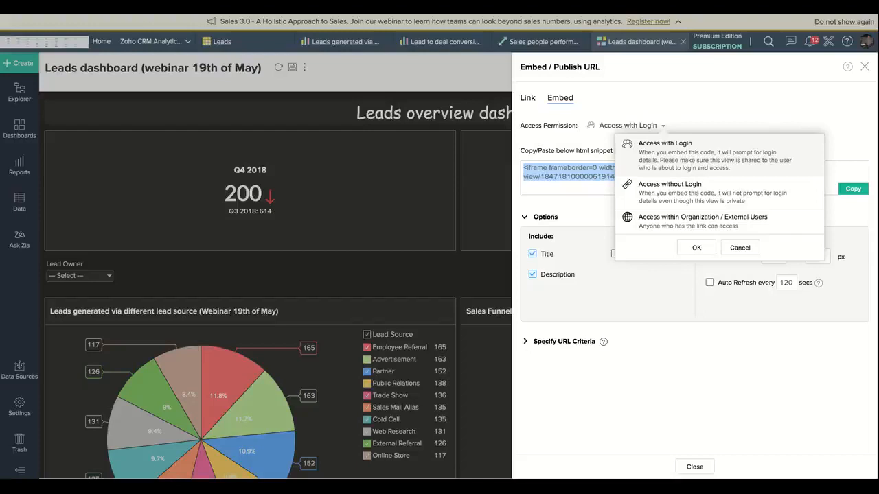
left_click(665, 198)
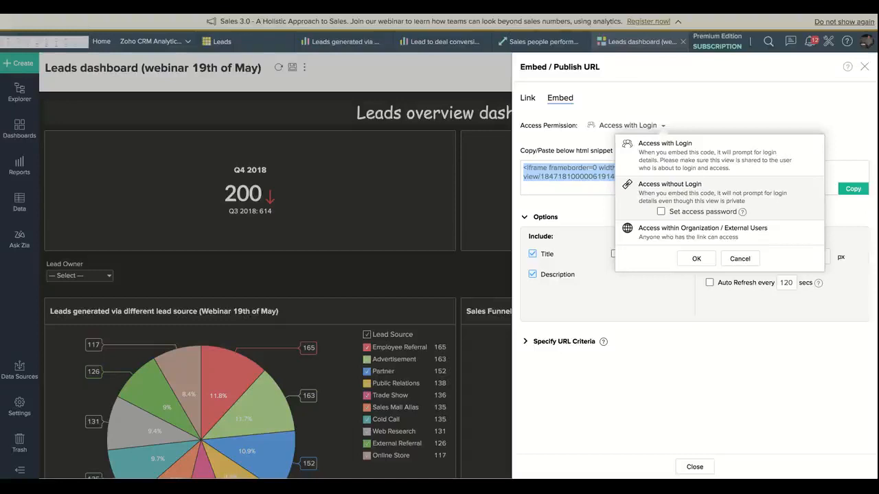
left_click(661, 213)
left_click(661, 212)
left_click(736, 259)
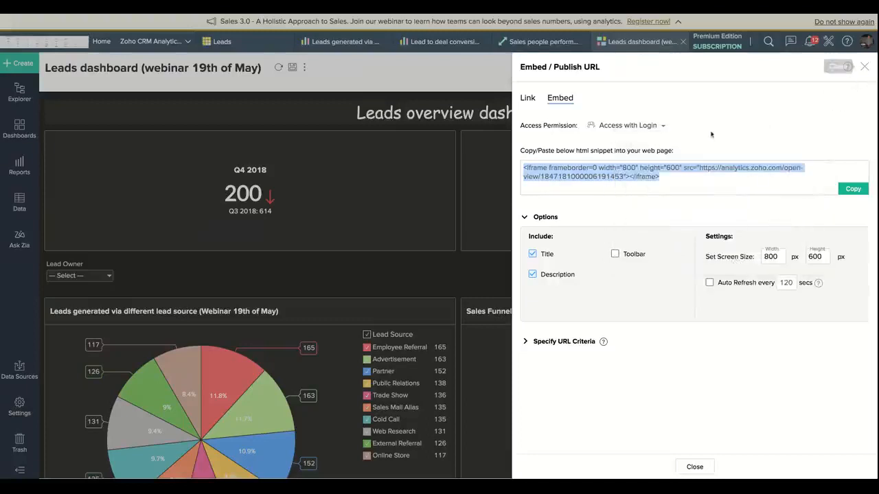
left_click(664, 125)
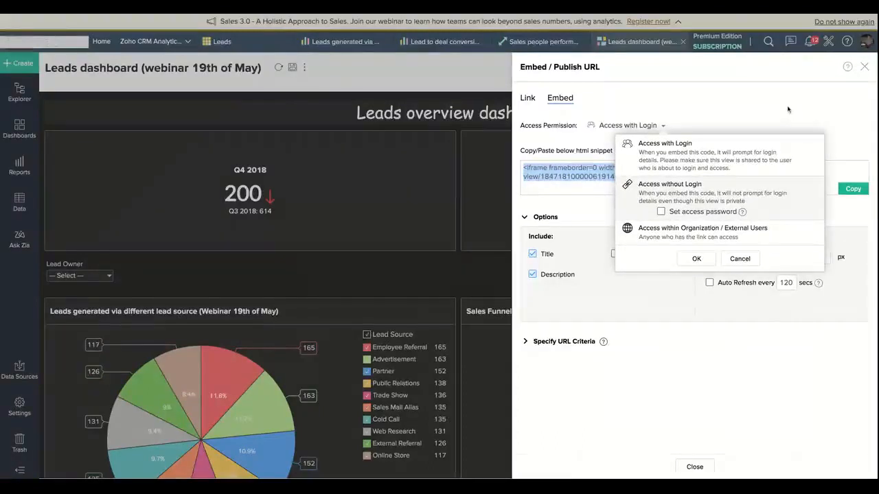
left_click(740, 259)
left_click(864, 67)
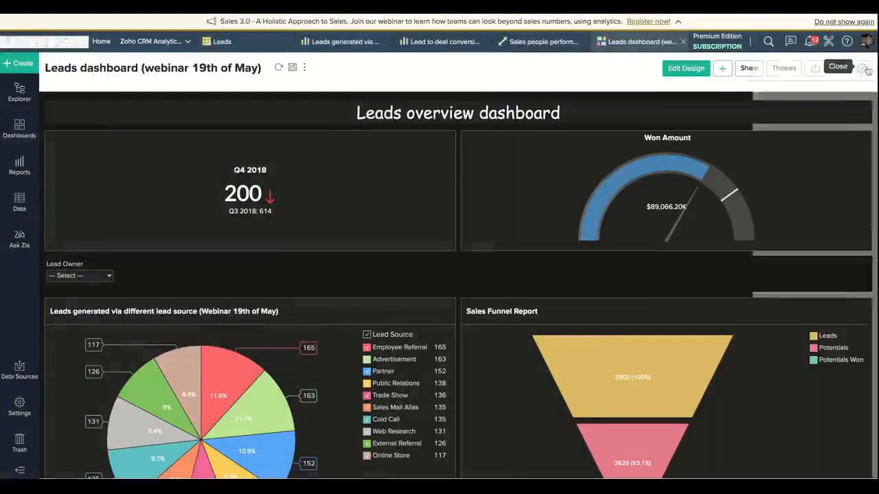
- Publish the dashboard's URL with the Access without Login permission
left_click(749, 71)
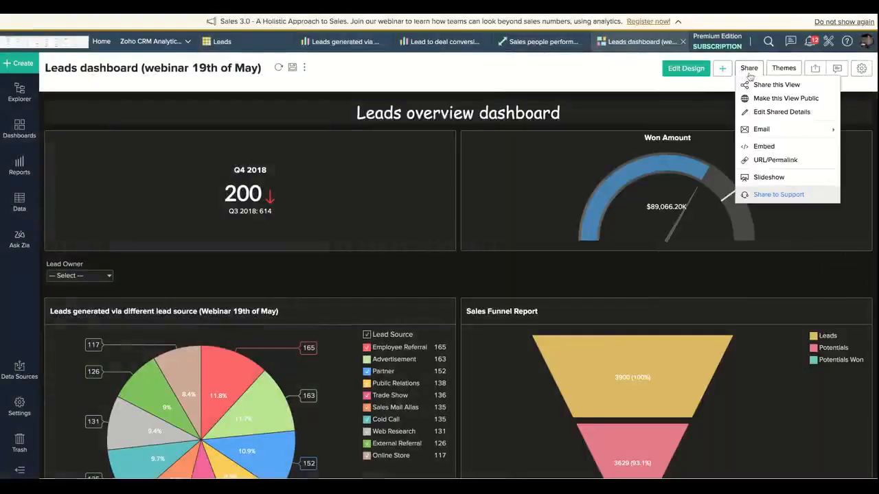
left_click(756, 162)
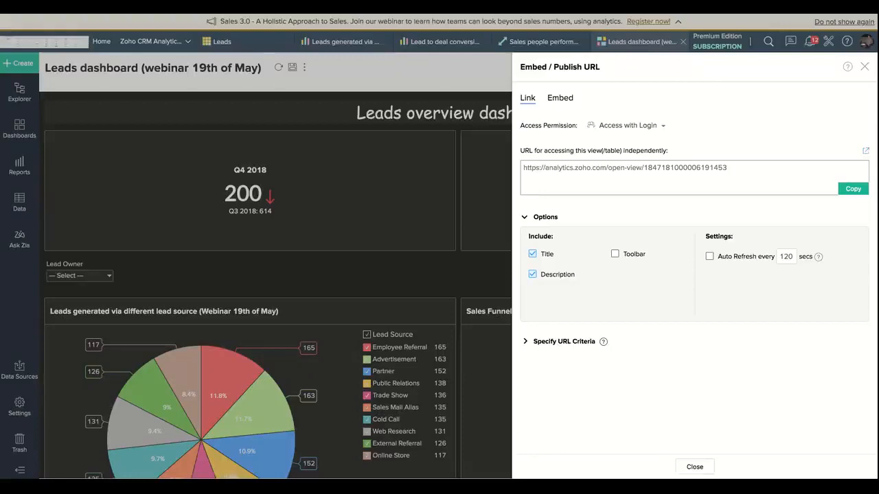
left_click(663, 129)
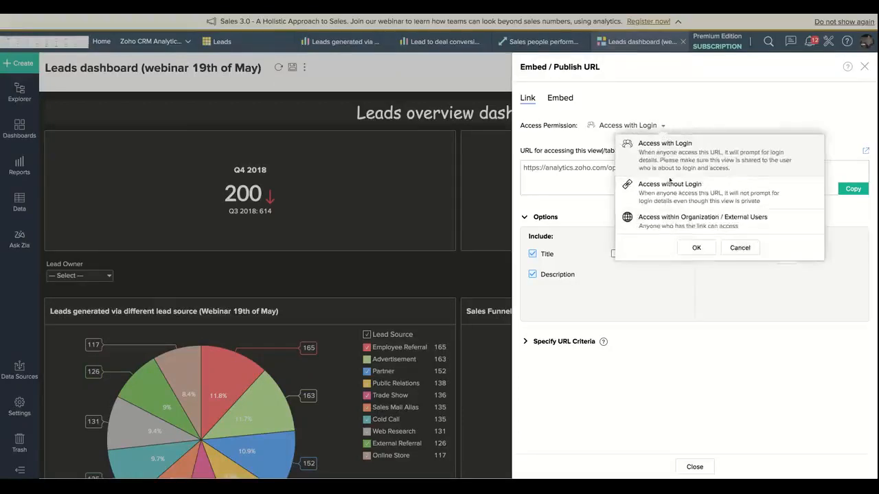
left_click(670, 195)
left_click(696, 259)
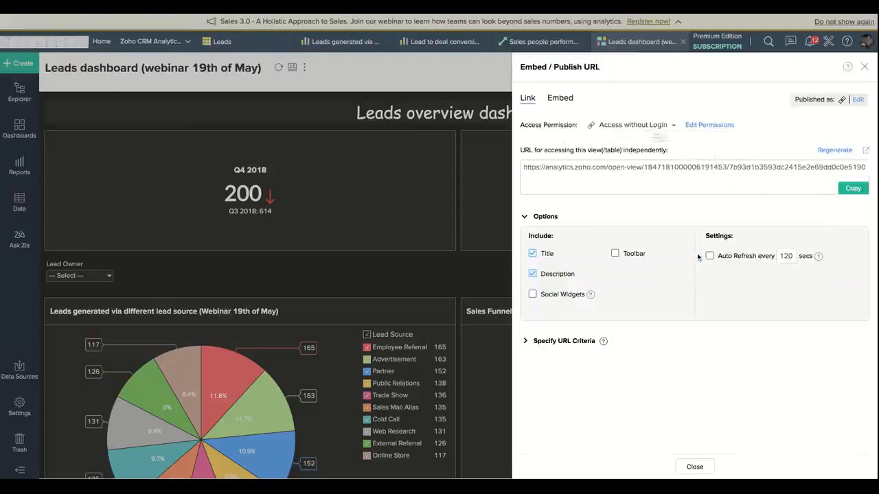
- Try granting Export Data, View Underlying Data and Drill Down permissions for the public link, and go back without updating
left_click(714, 126)
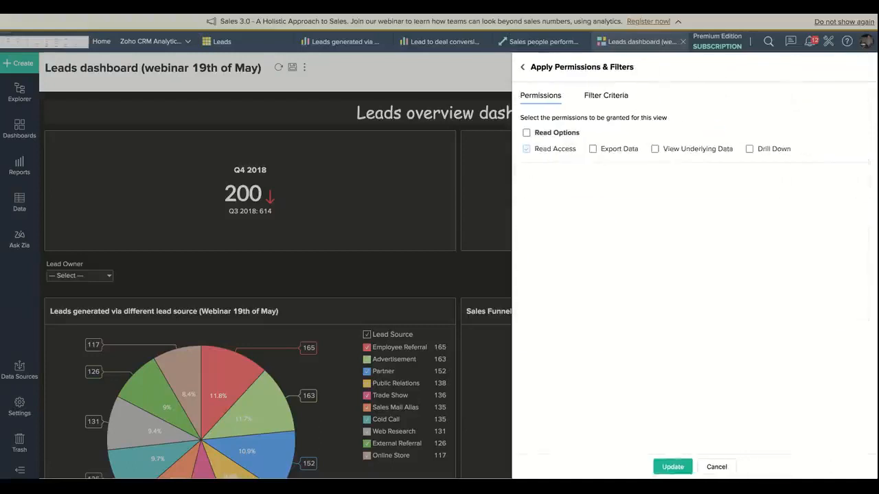
left_click(593, 149)
left_click(655, 149)
left_click(749, 148)
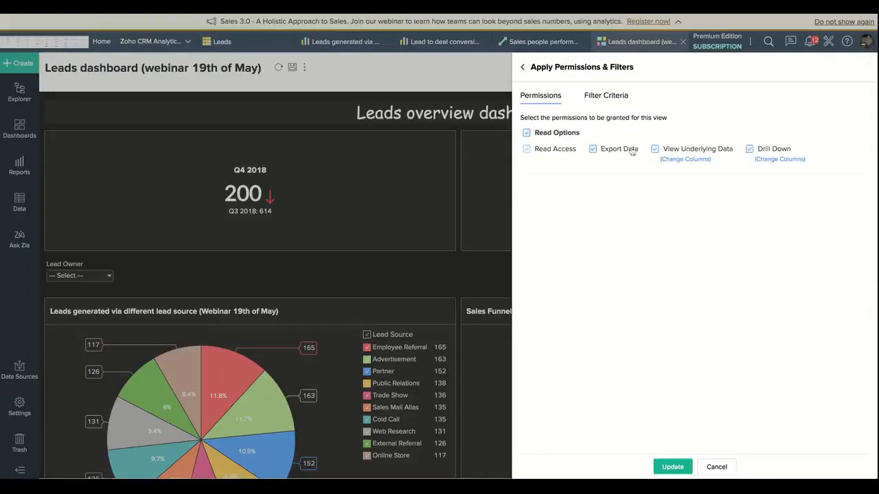
left_click(526, 70)
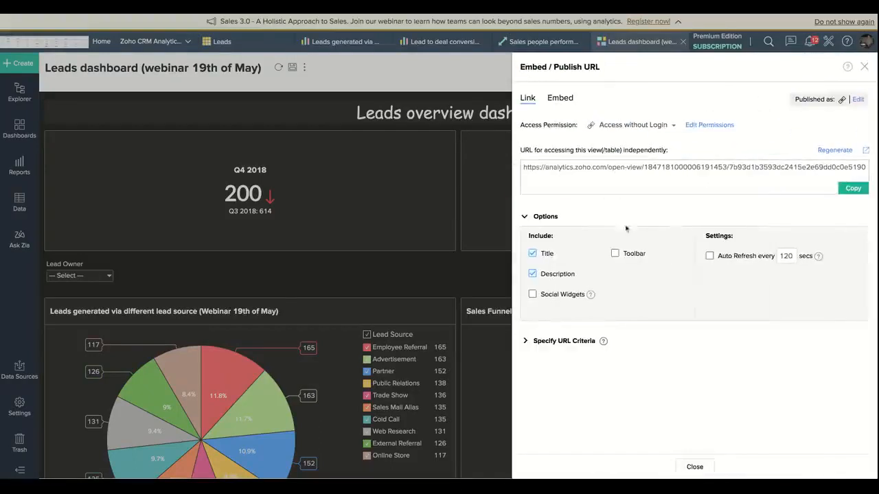
- Regenerate the public URL with the toolbar included, copy the new link and close the publishing settings
left_click(826, 151)
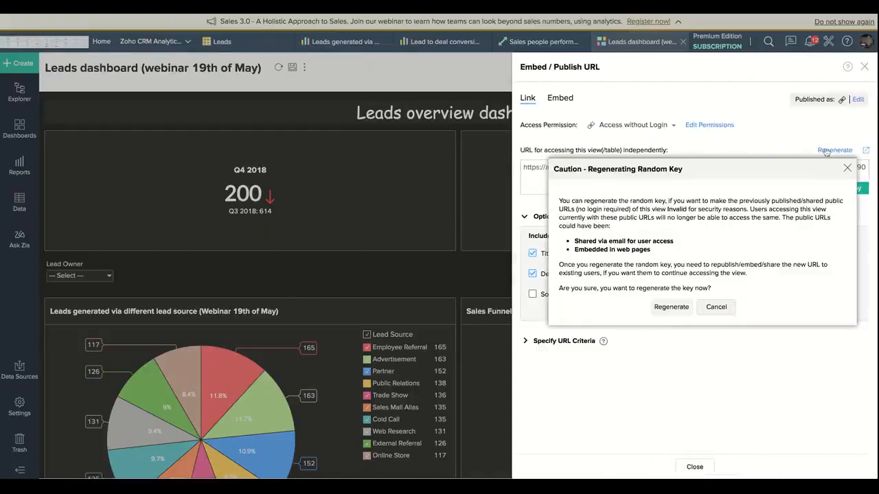
left_click(687, 306)
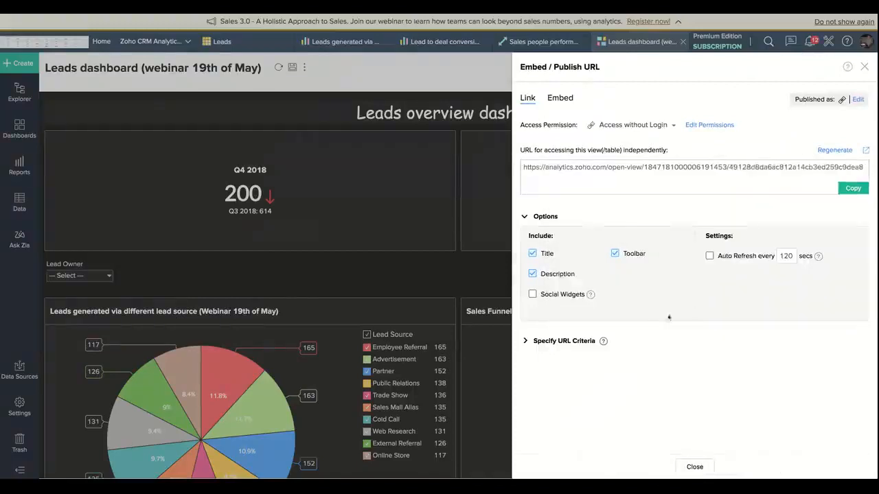
left_click(848, 189)
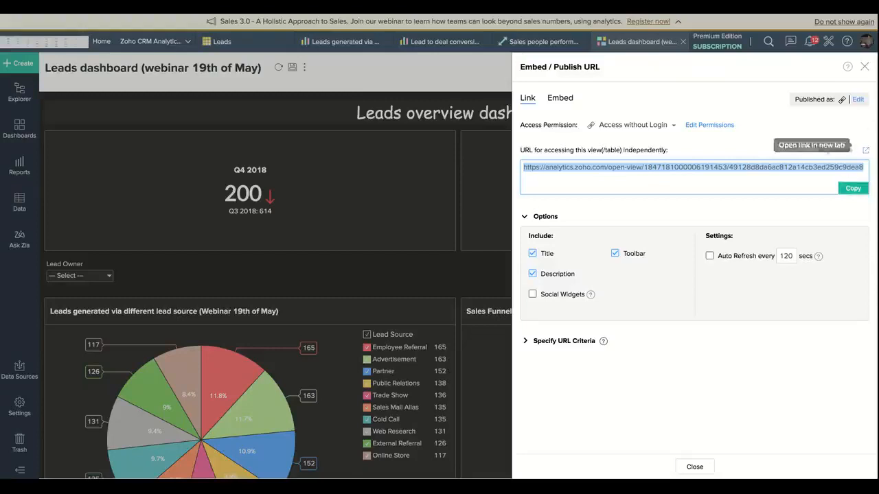
left_click(865, 70)
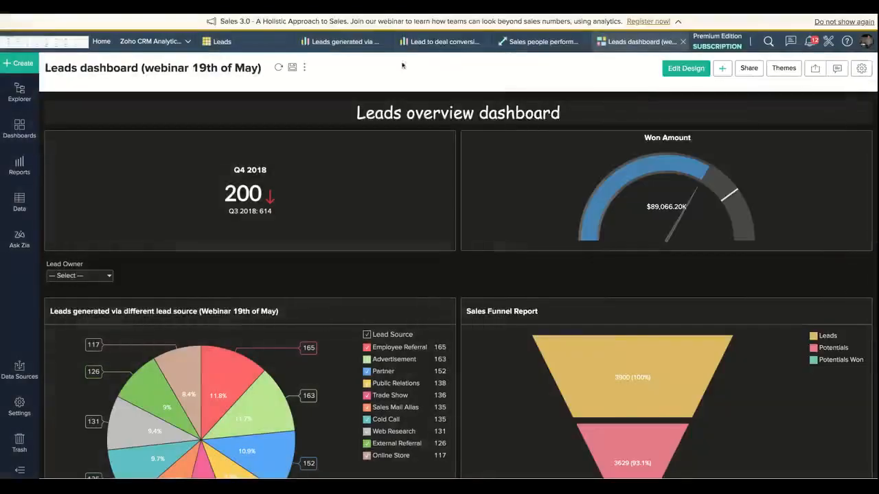
- Open the published dashboard and look through its reports down to the sales people performance table
left_click(371, 44)
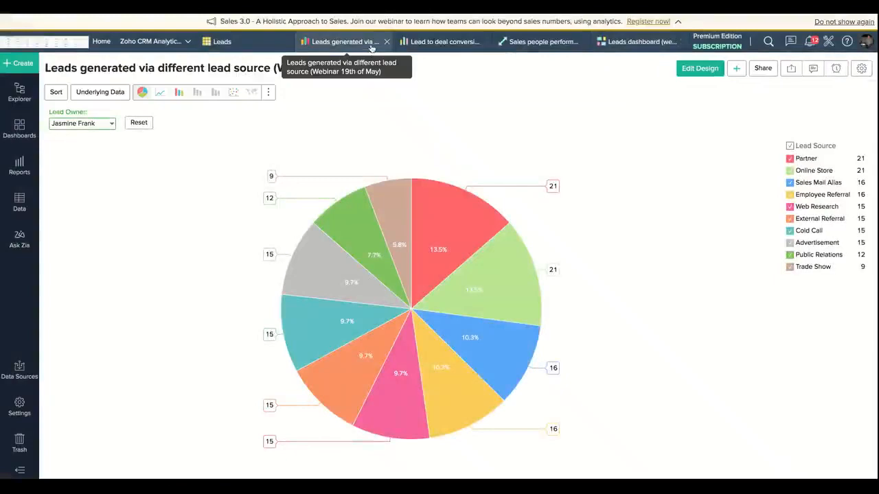
left_click(220, 41)
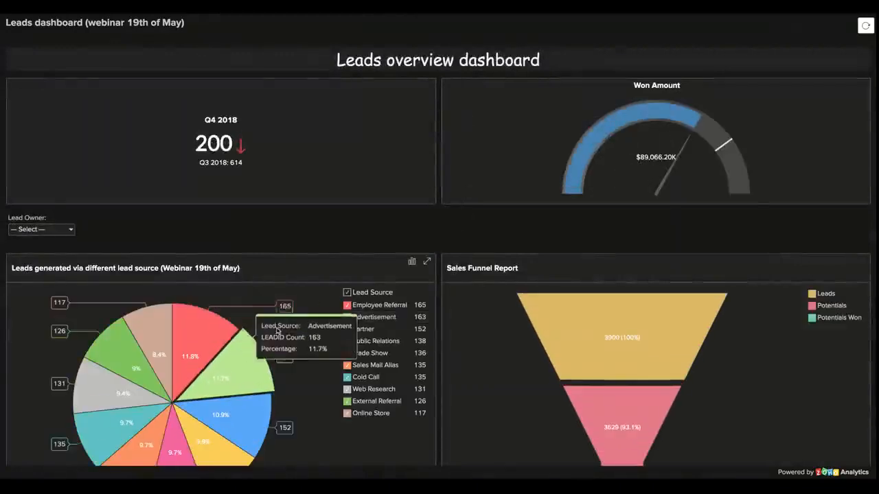
scroll(280, 413, "down", 1)
scroll(280, 412, "down", 10)
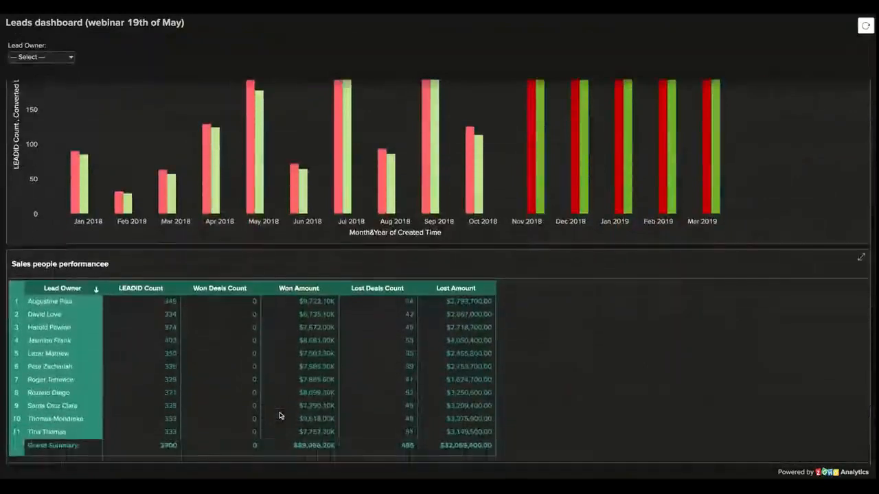
scroll(56, 215, "up", 12)
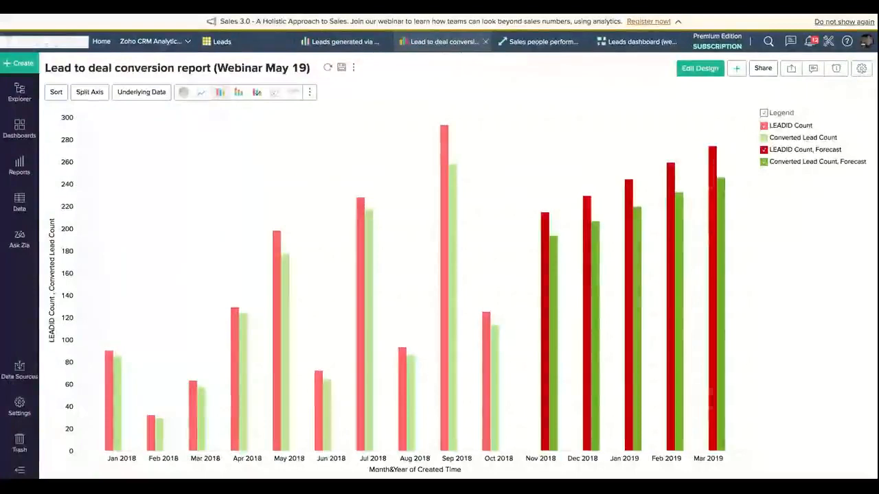
left_click(763, 68)
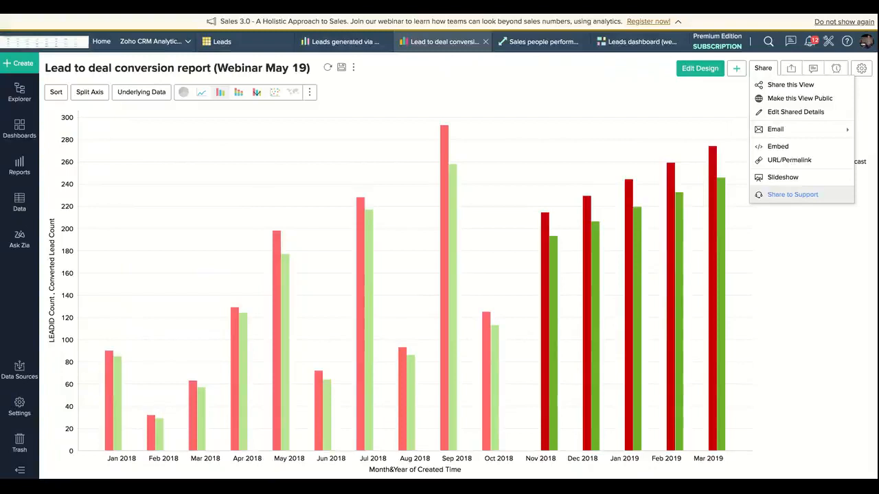
left_click(372, 83)
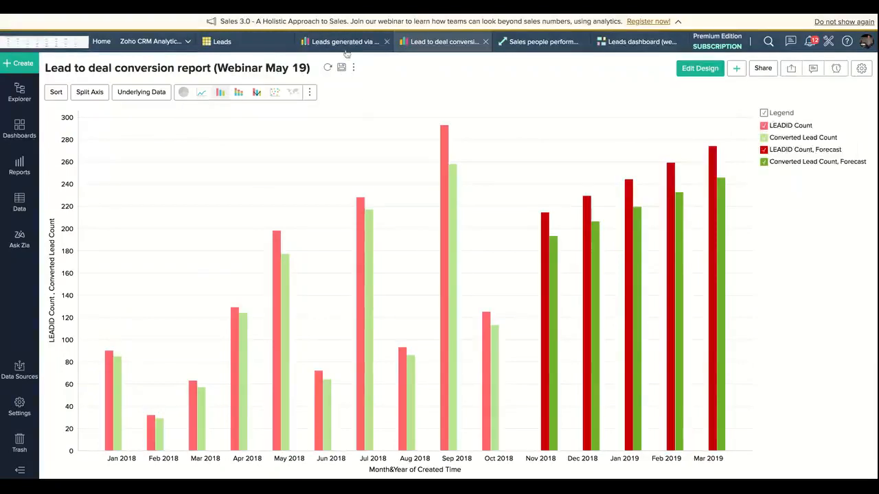
- Ask Zia the recent question about won deal count by lead owners, and clear the question after viewing its chart
left_click(19, 242)
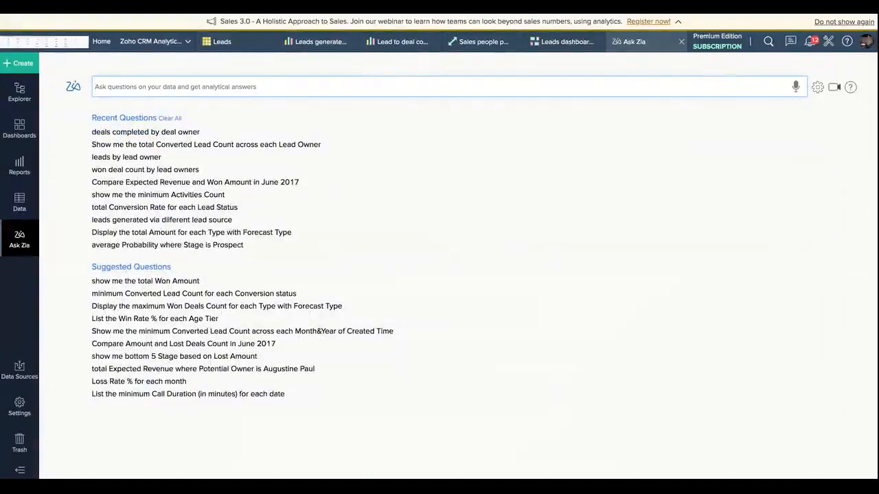
left_click(135, 170)
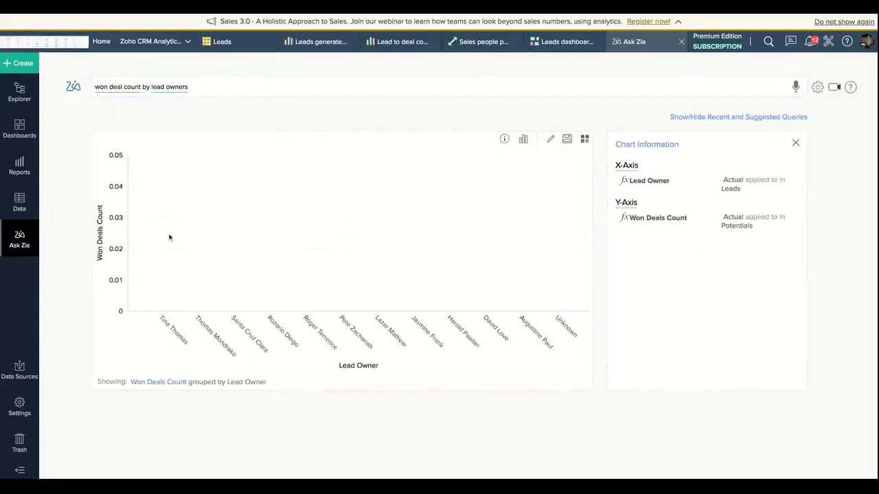
left_click(195, 87)
key("ctrl+a")
key("BackSpace")
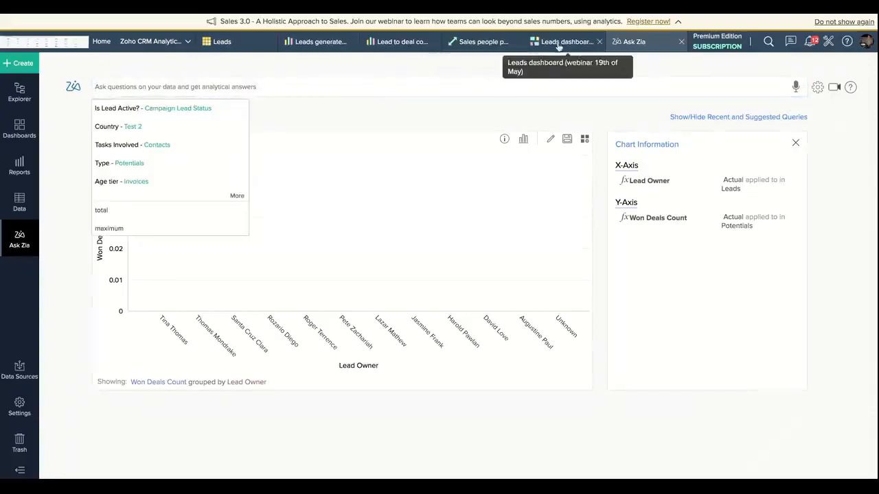
- Start a new alert named "Taget" on the Lead to deal conversion report
left_click(559, 42)
left_click(405, 43)
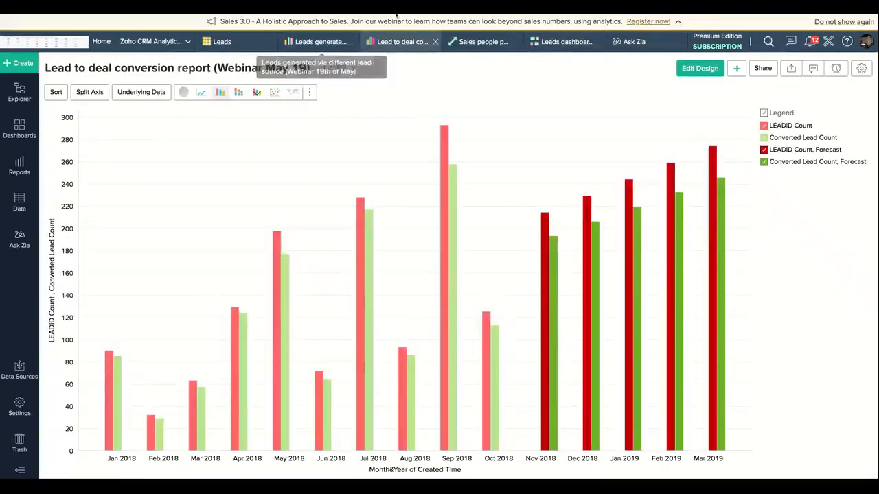
left_click(836, 74)
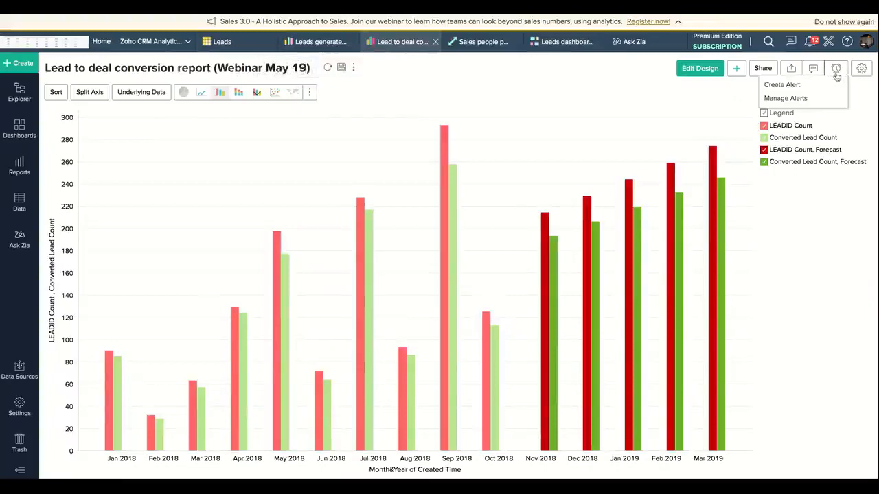
left_click(803, 88)
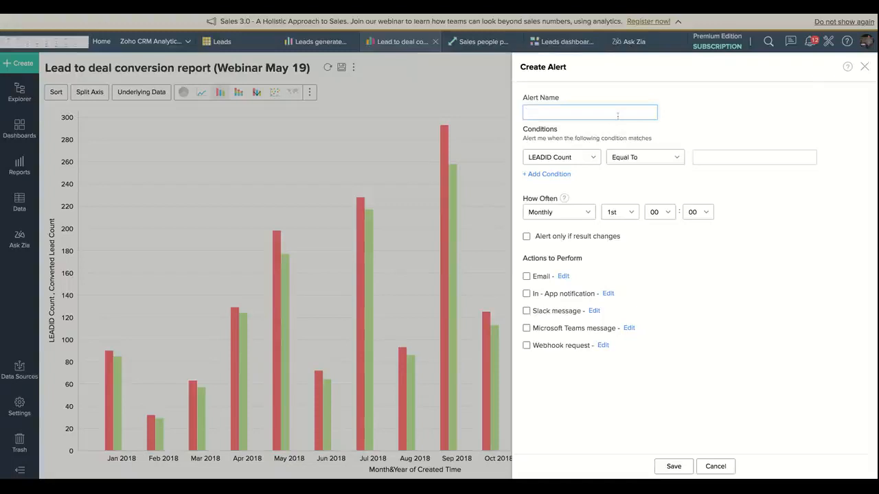
type("Taget")
left_click(707, 117)
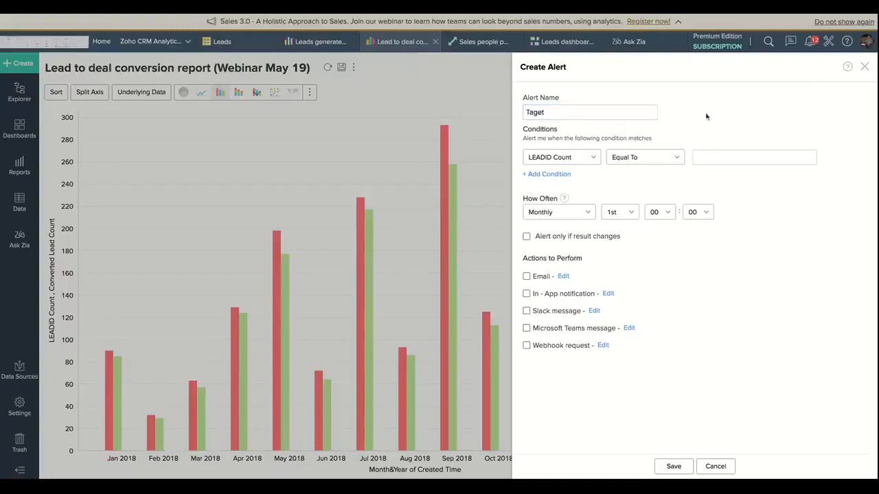
- Set the alert condition to Converted Lead Count Greater Than 250
left_click(579, 160)
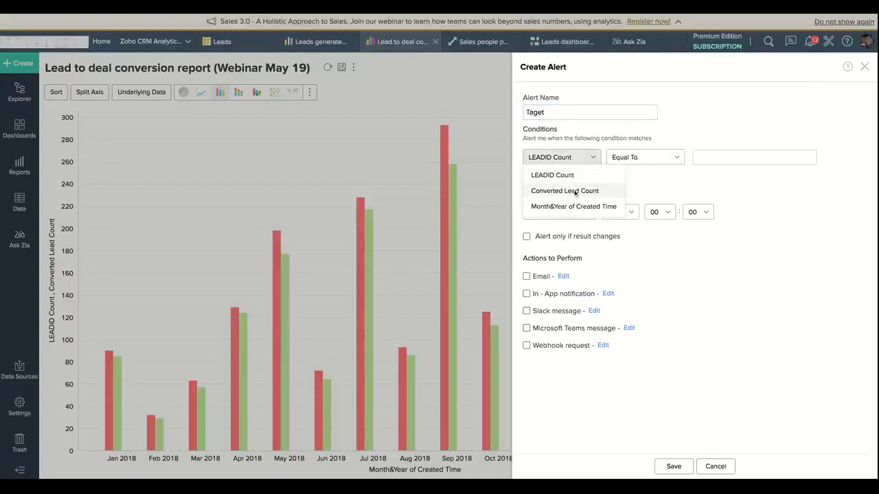
left_click(576, 193)
left_click(662, 160)
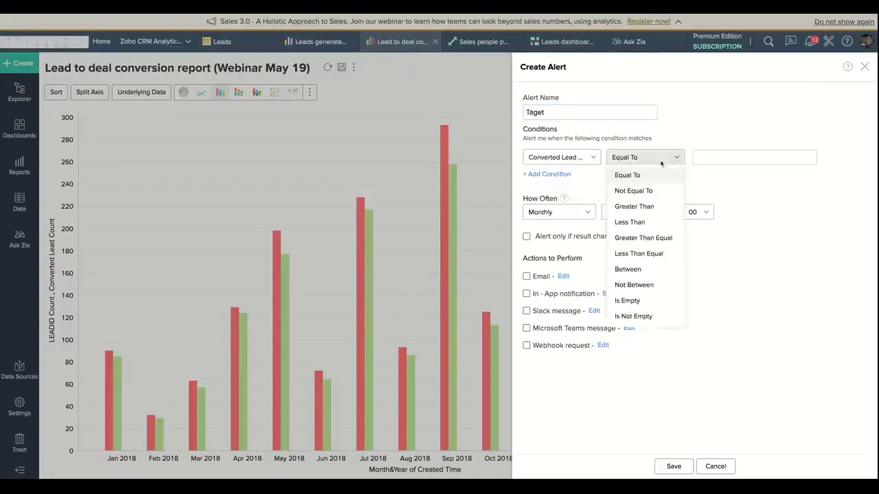
left_click(647, 204)
left_click(711, 157)
type("250")
left_click(684, 184)
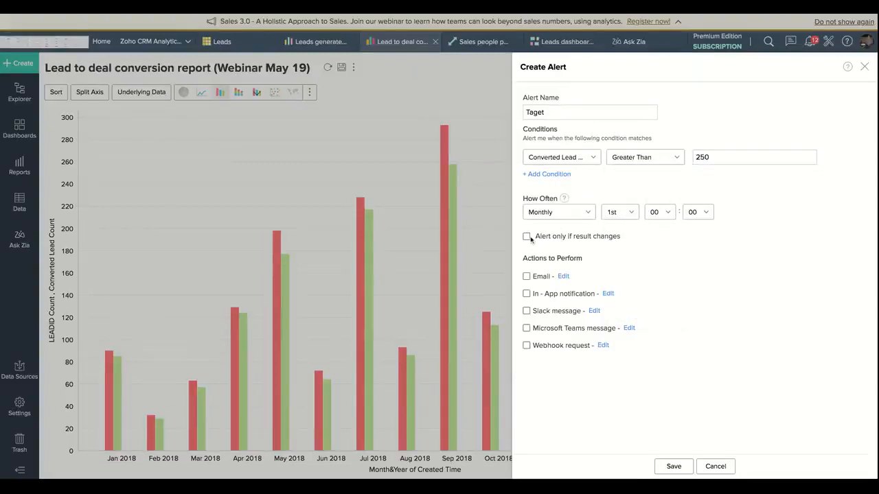
- Review the alert's frequency choices, try the Alert only if result changes option, and close the alert without saving
left_click(575, 215)
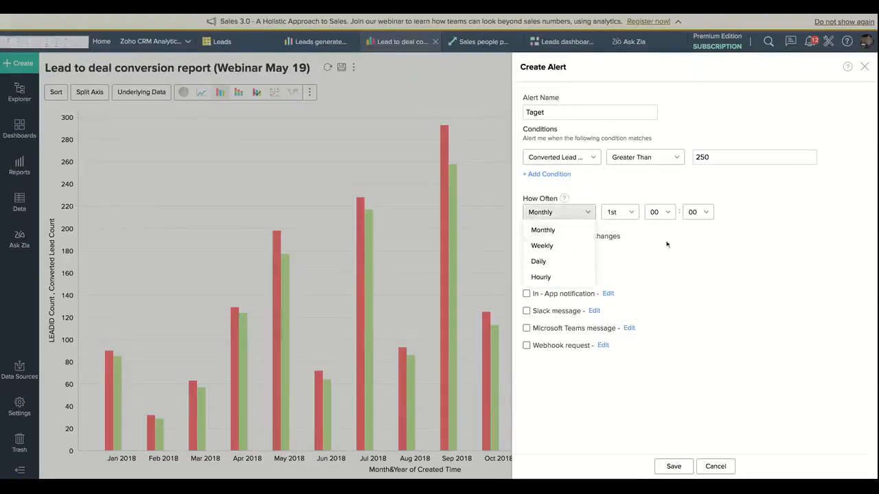
left_click(671, 254)
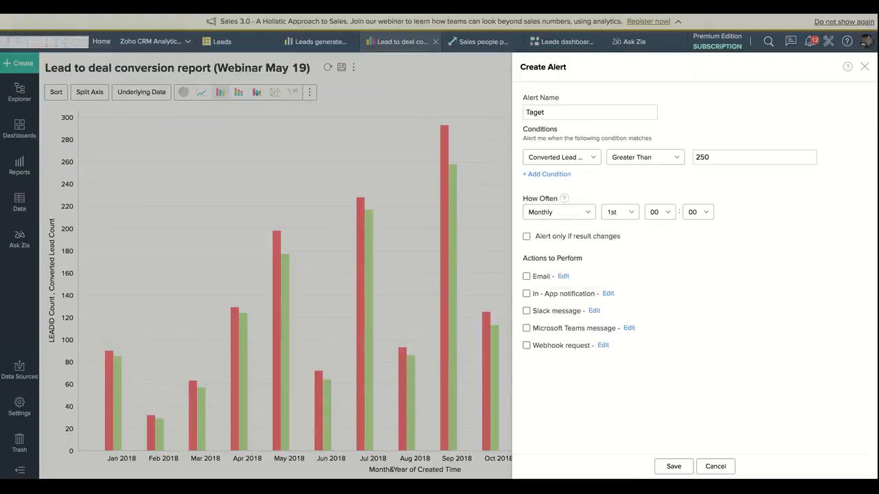
left_click(527, 237)
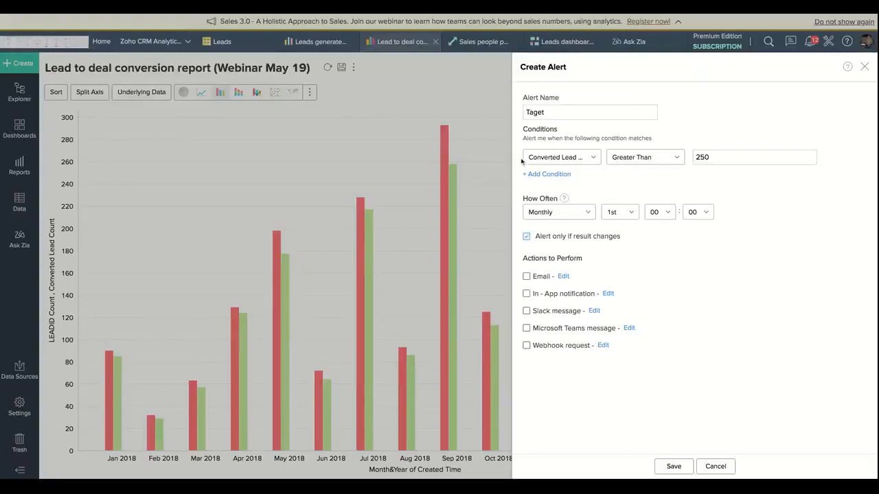
left_click(526, 240)
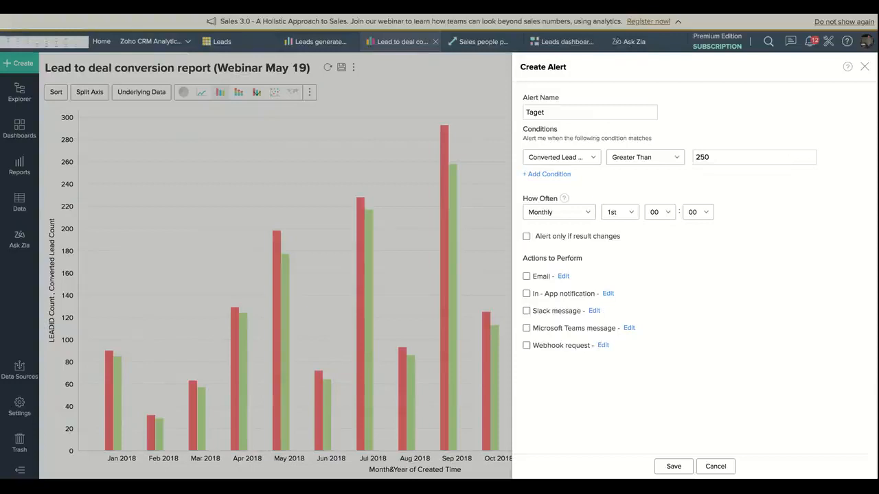
left_click(865, 67)
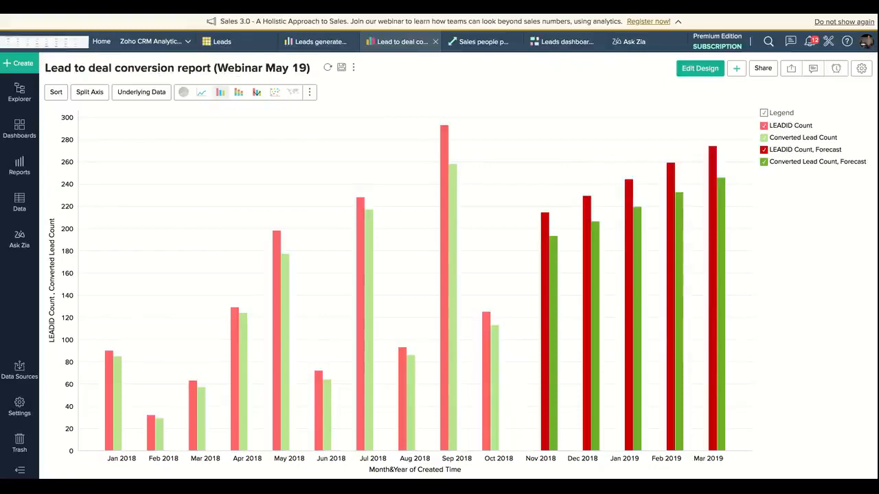
- Open the Leads table
left_click(213, 43)
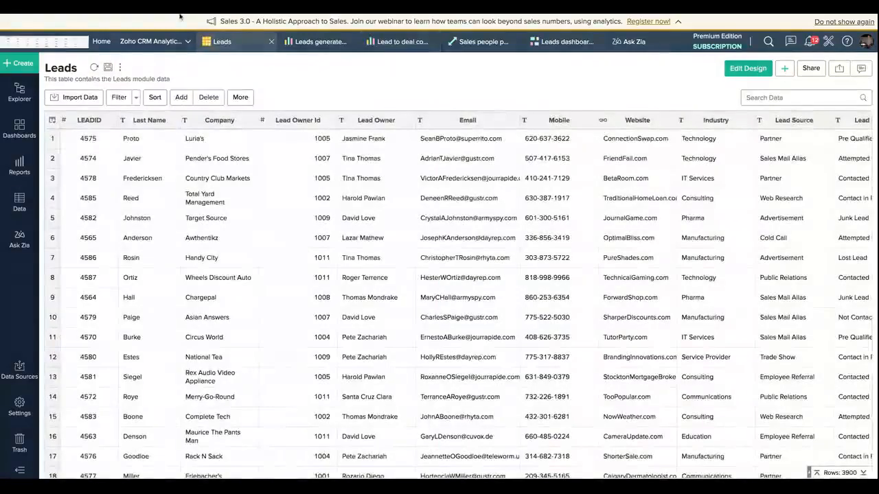